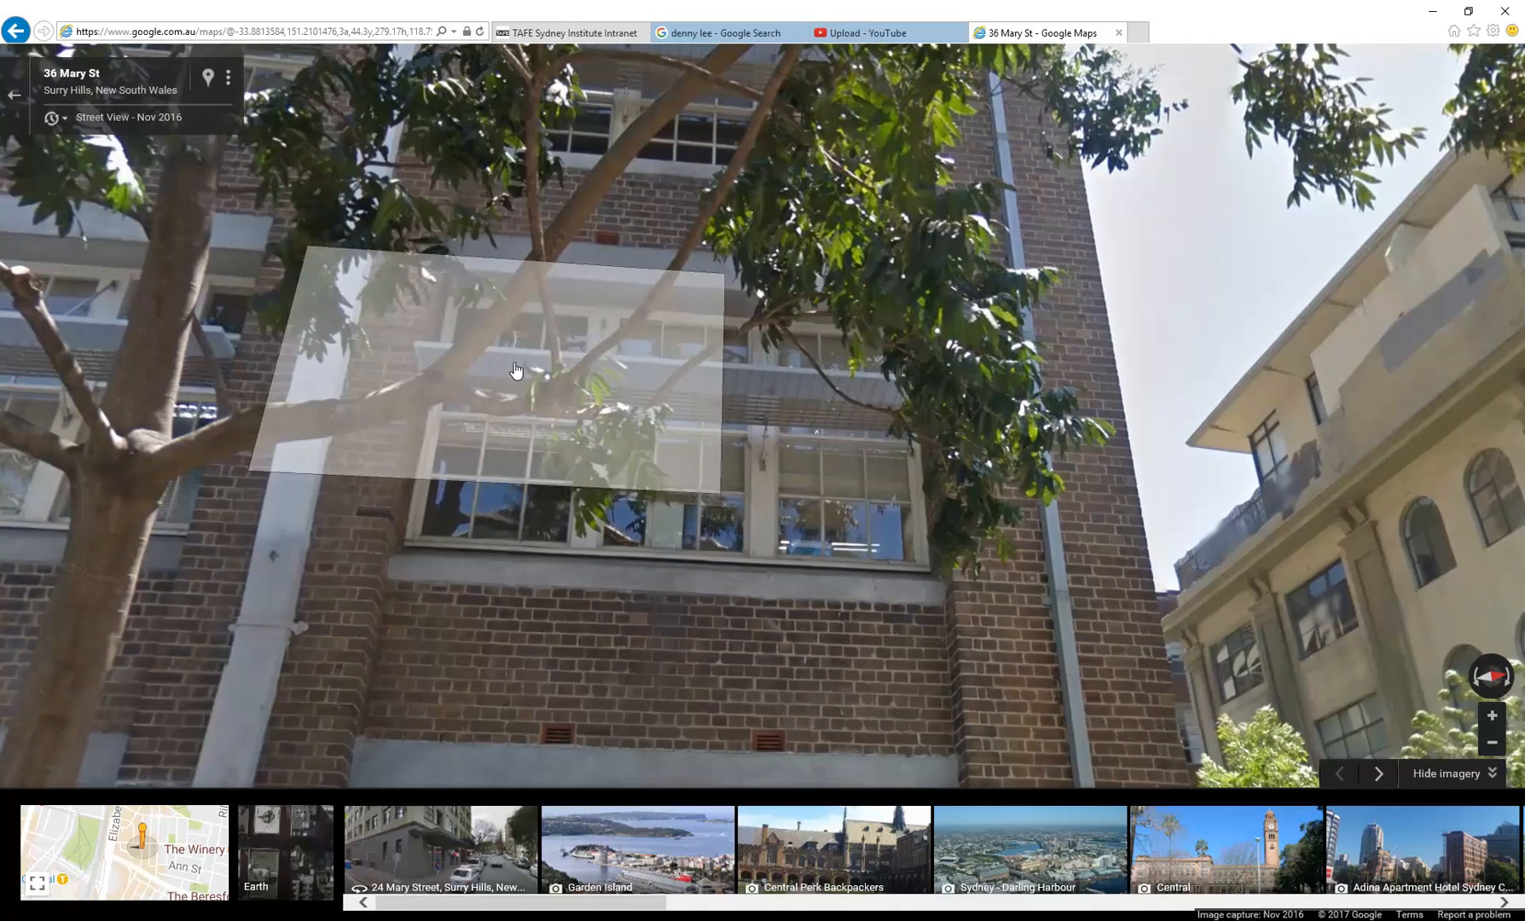
pyautogui.click(716, 429)
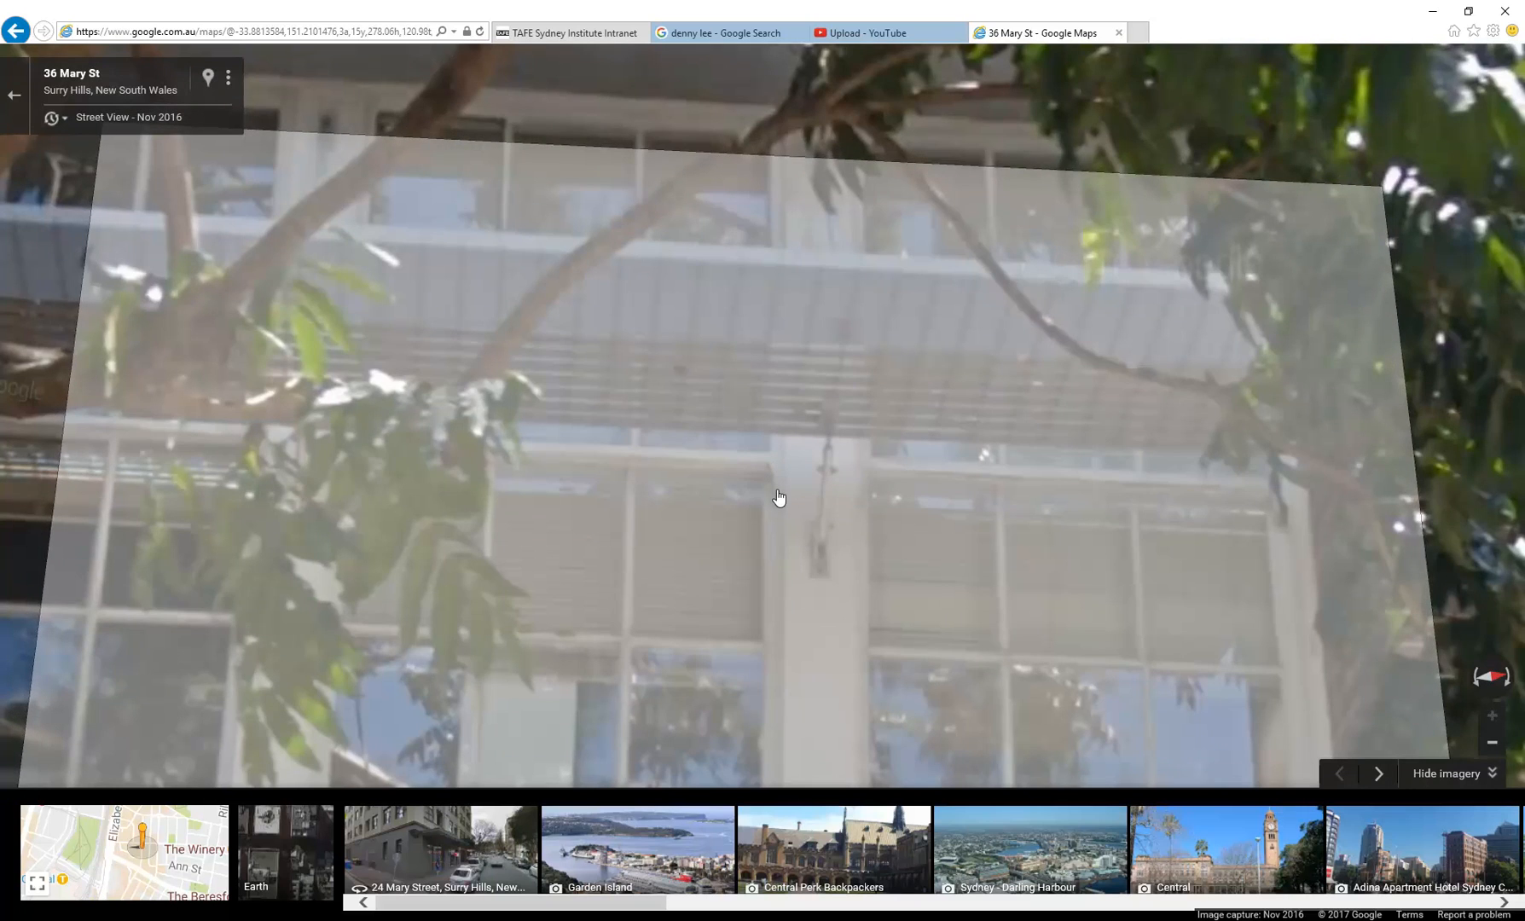
pyautogui.scroll(-3, 778, 499)
pyautogui.click(710, 524)
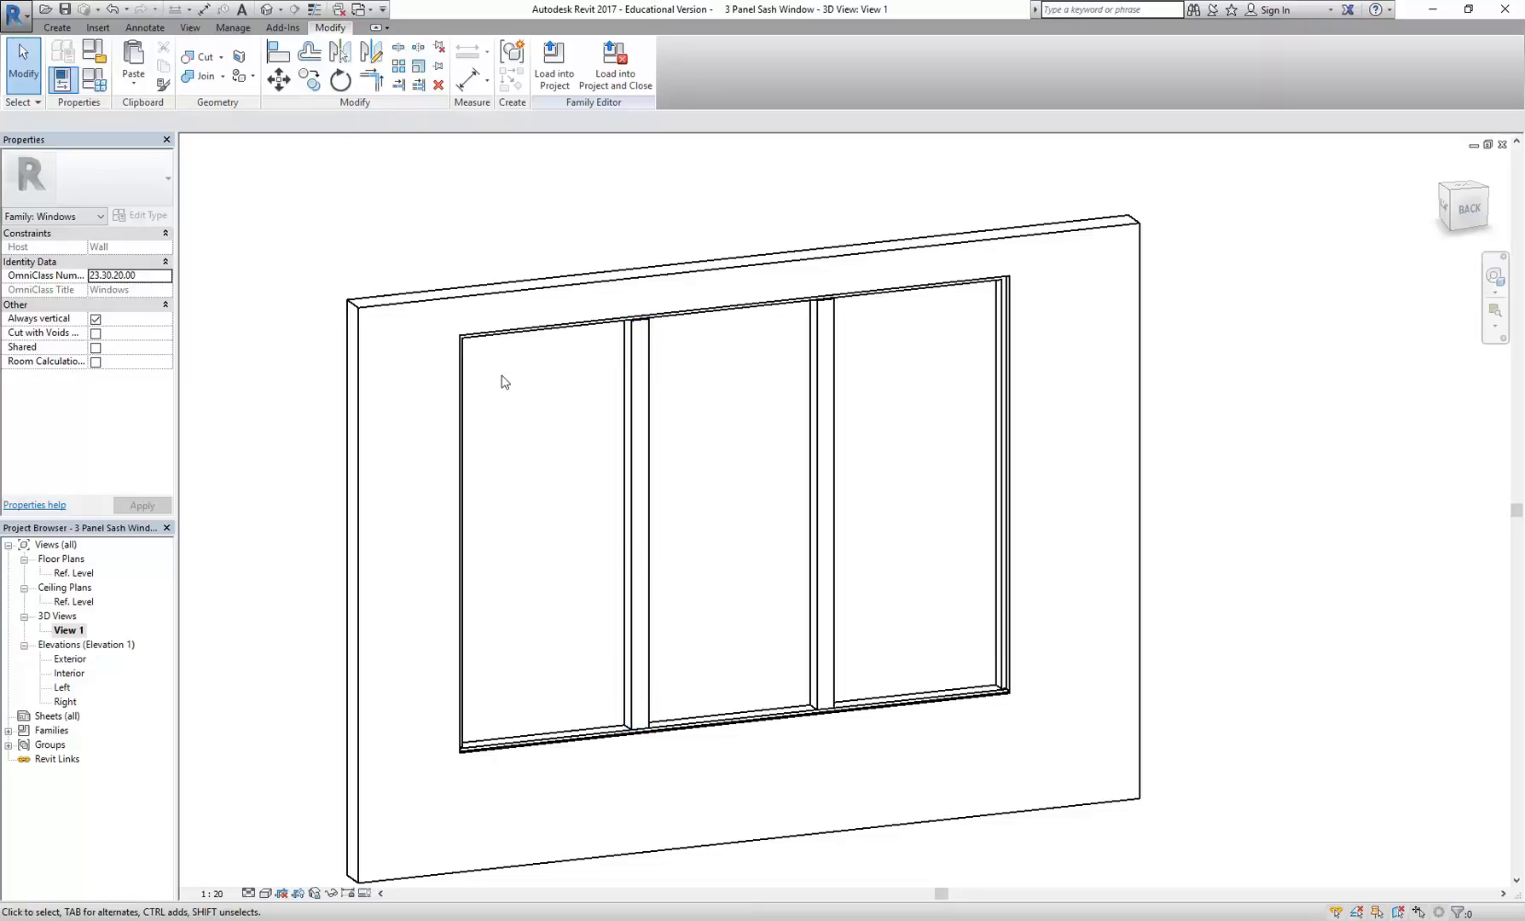
# Switch to Revit and create a new family from the Metric Generic Model template.
pyautogui.click(5, 15)
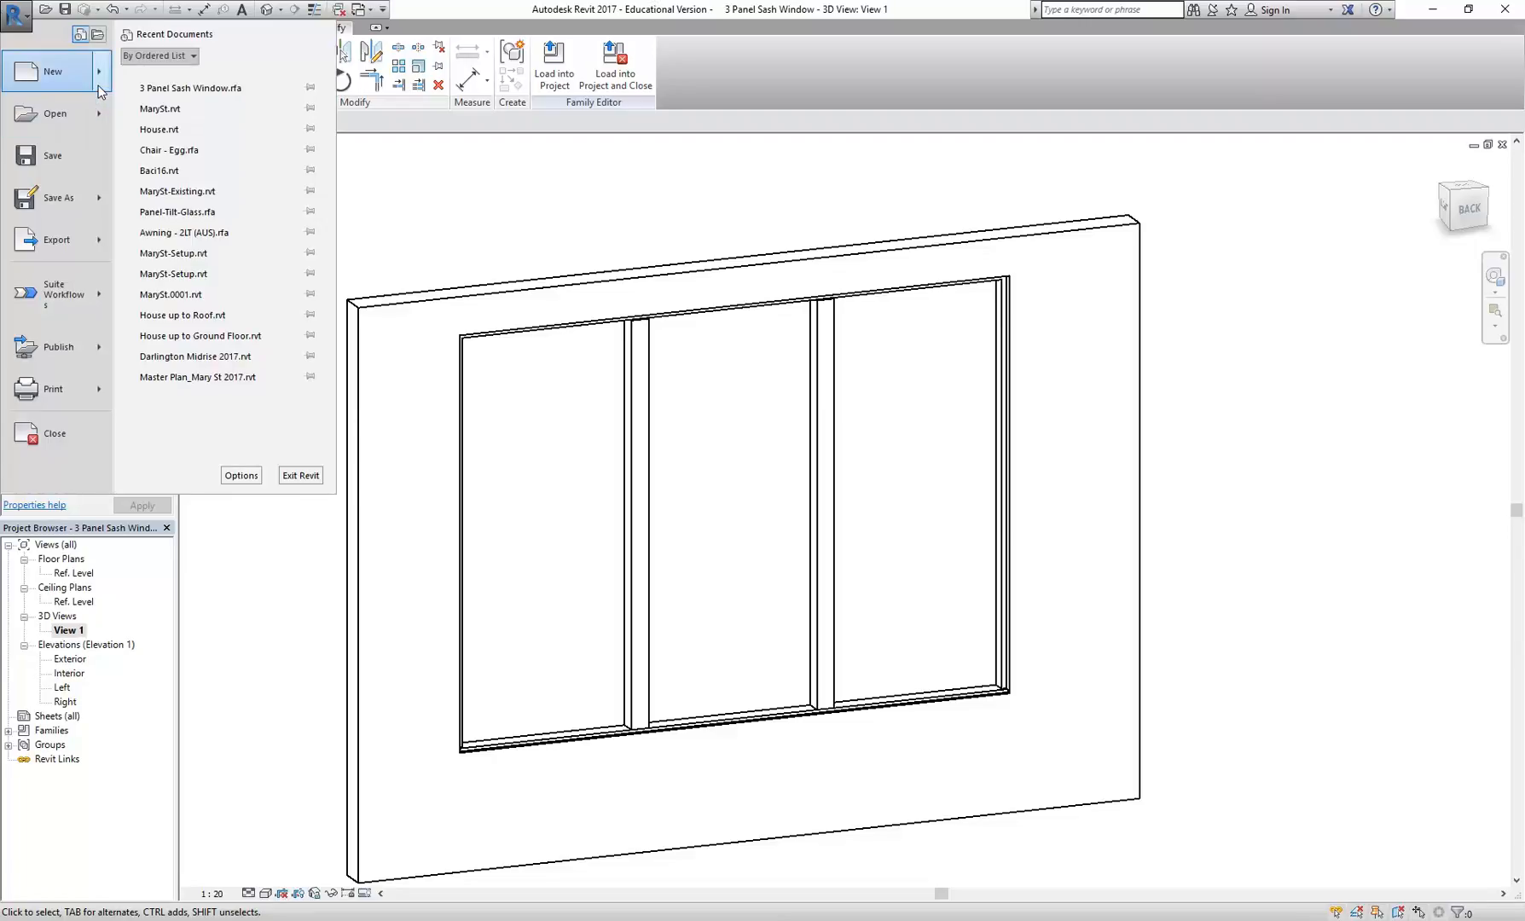
pyautogui.click(4, 13)
pyautogui.click(6, 13)
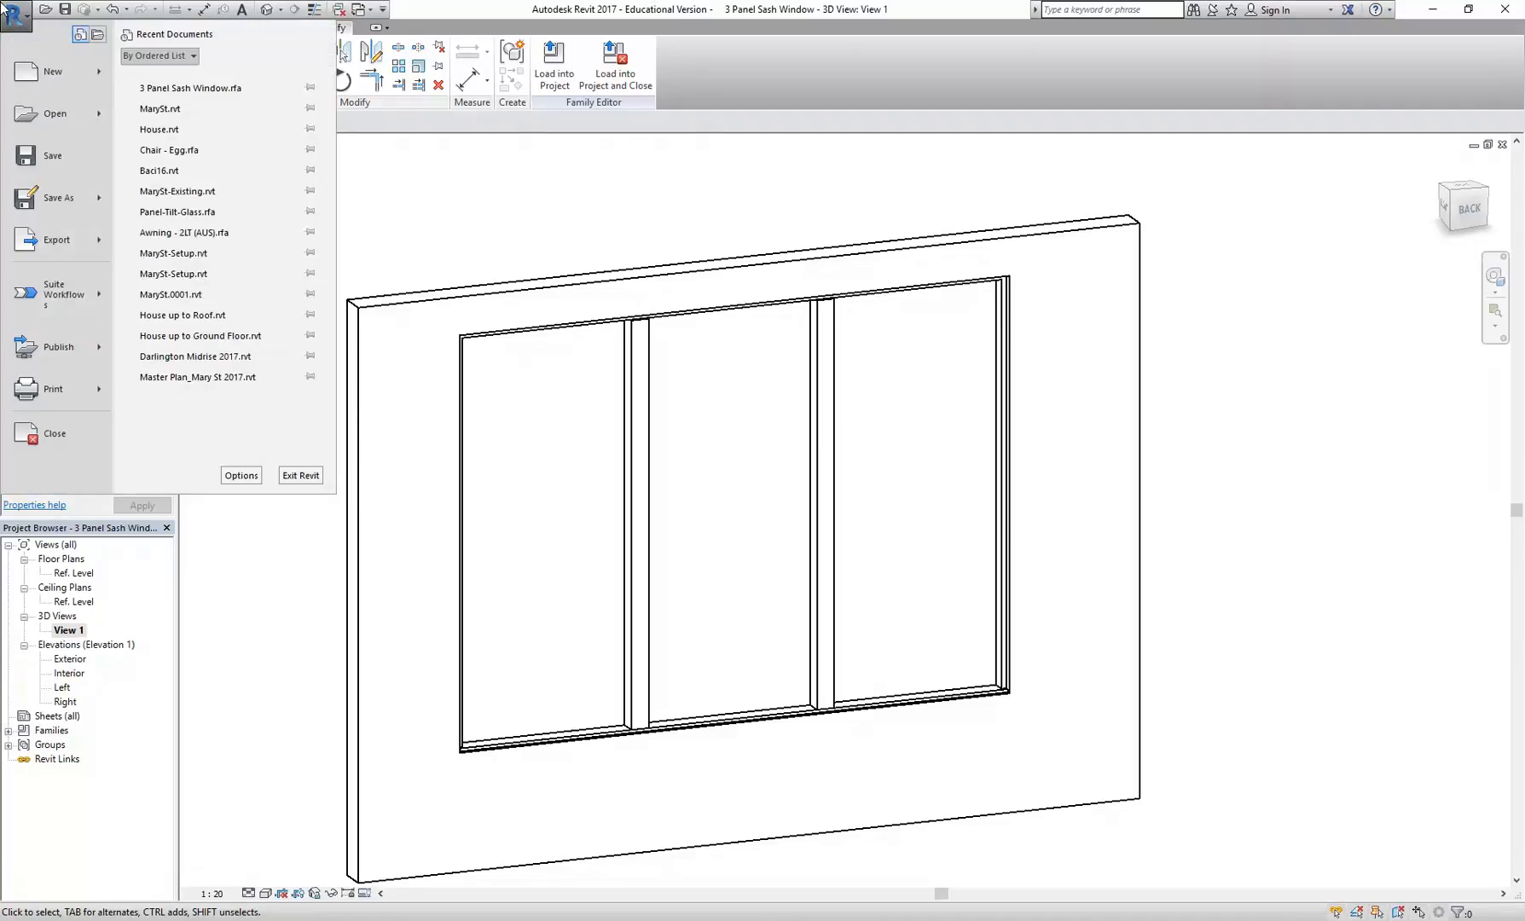
pyautogui.moveTo(104, 69)
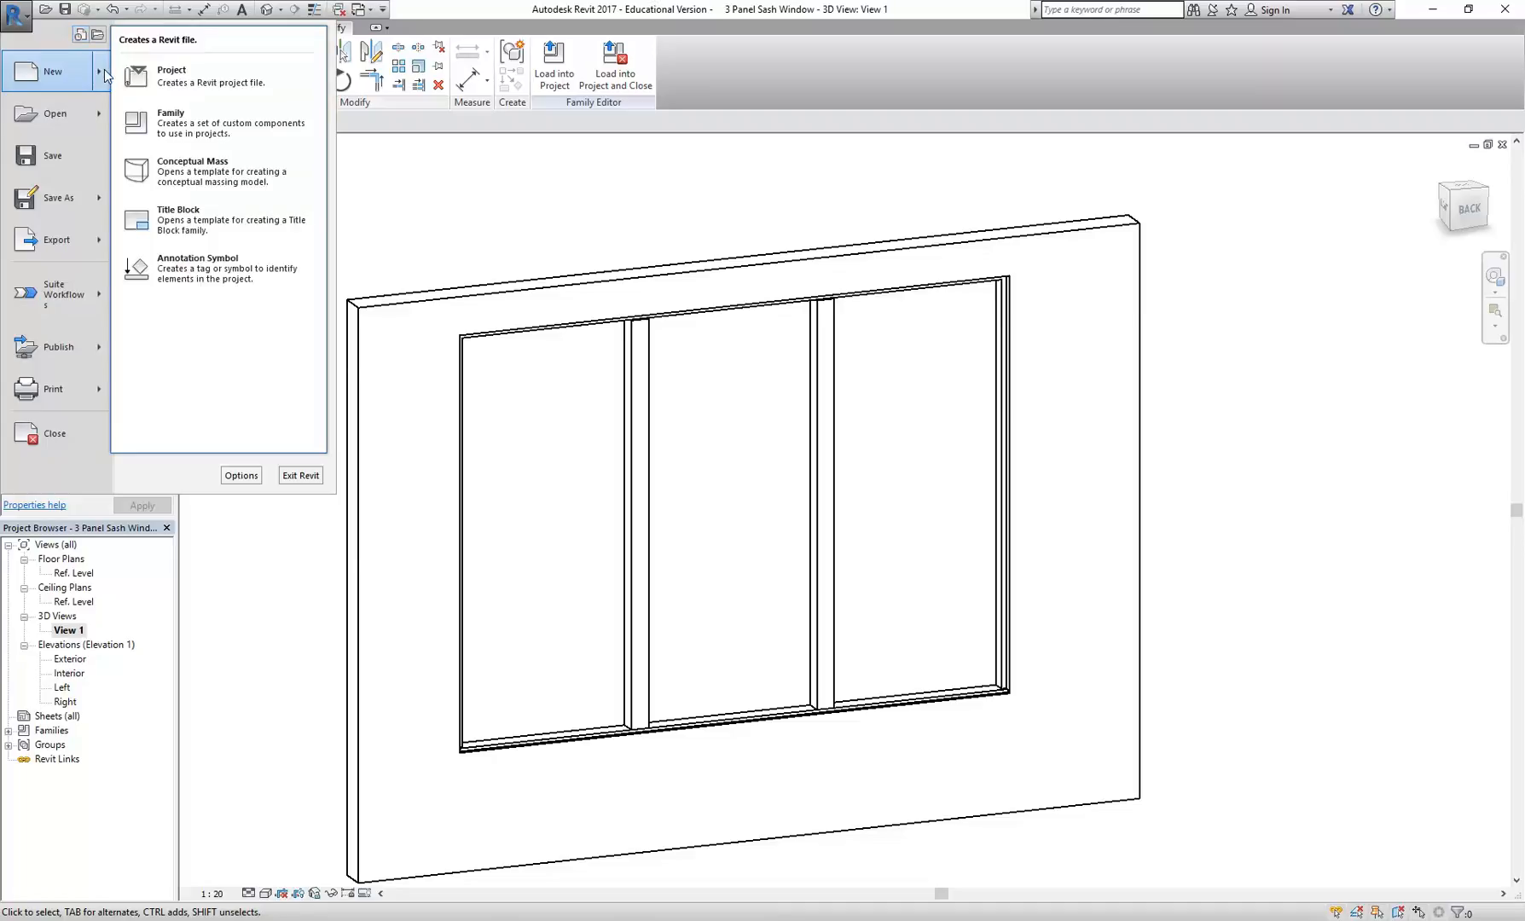
pyautogui.click(177, 128)
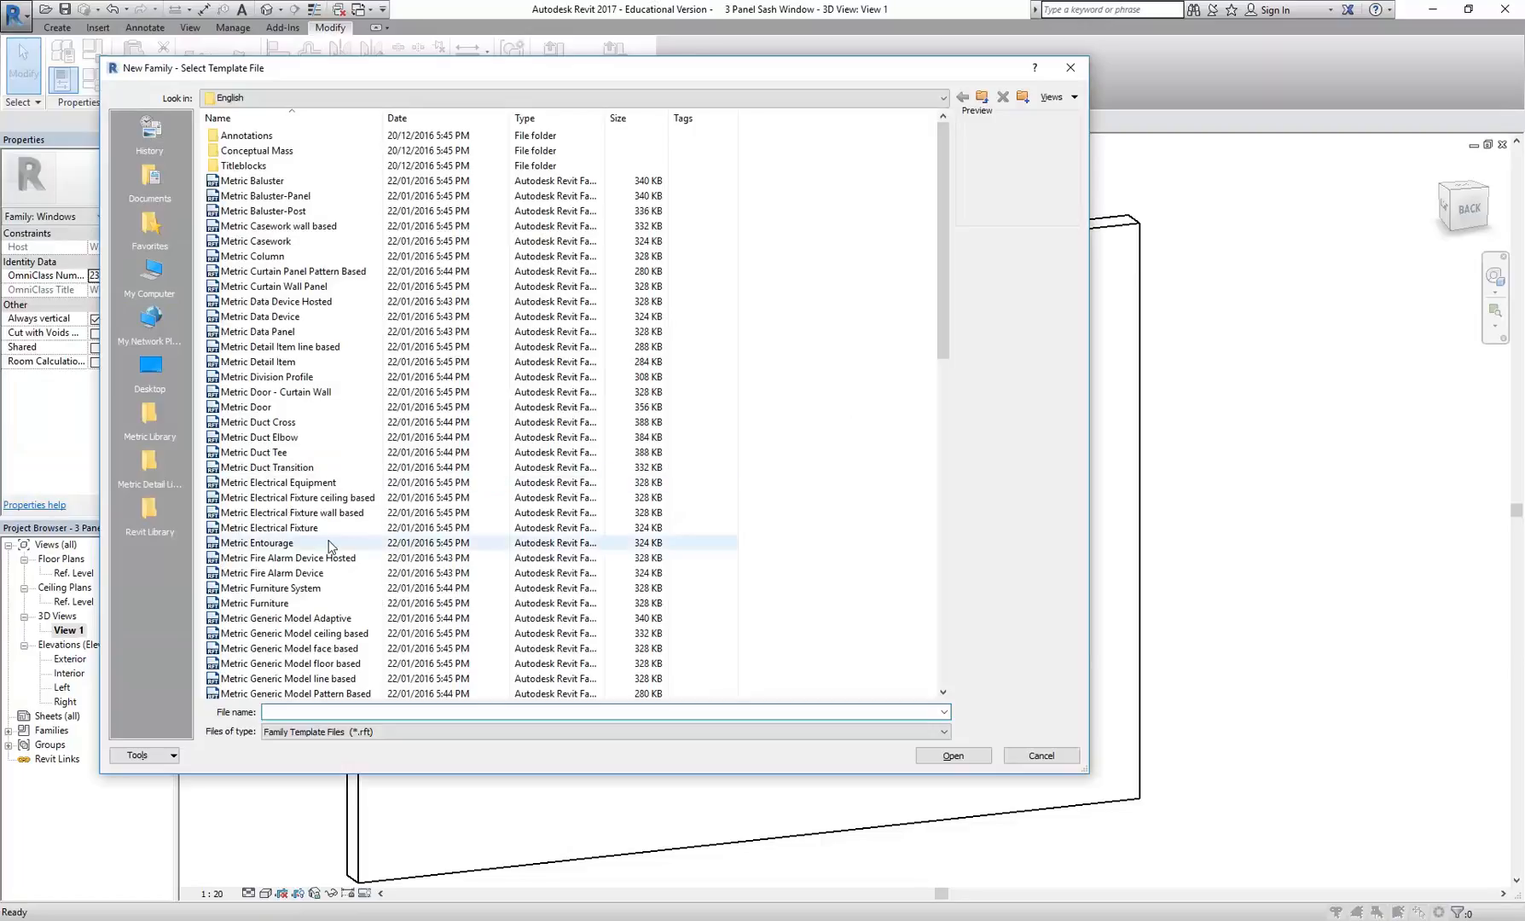
pyautogui.moveTo(943, 318); pyautogui.dragTo(969, 653)
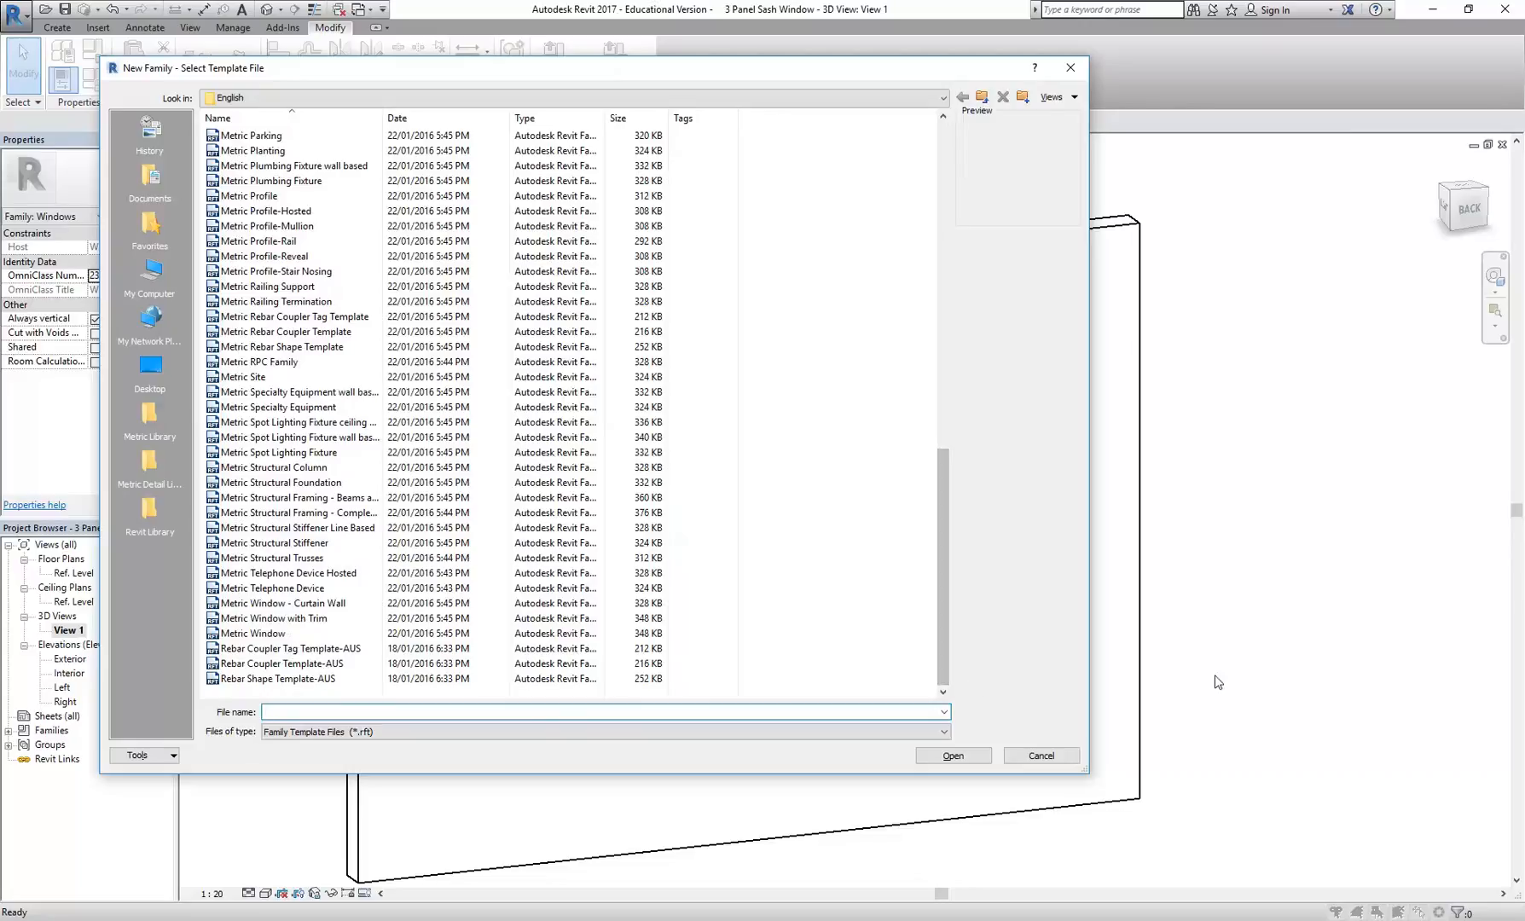
pyautogui.click(257, 634)
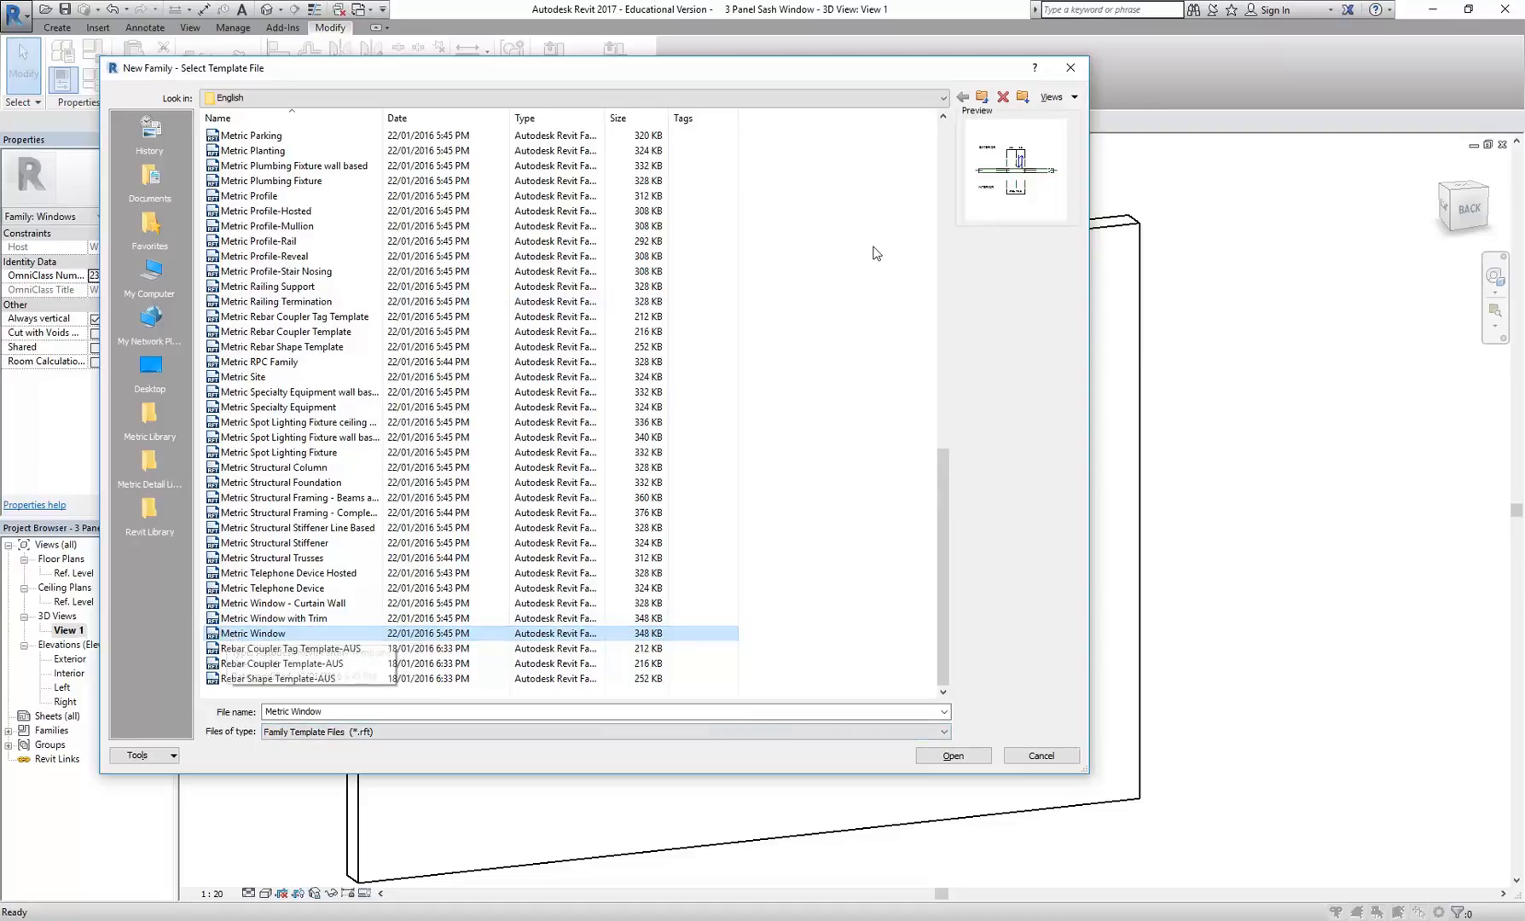
pyautogui.moveTo(768, 77); pyautogui.dragTo(372, 158)
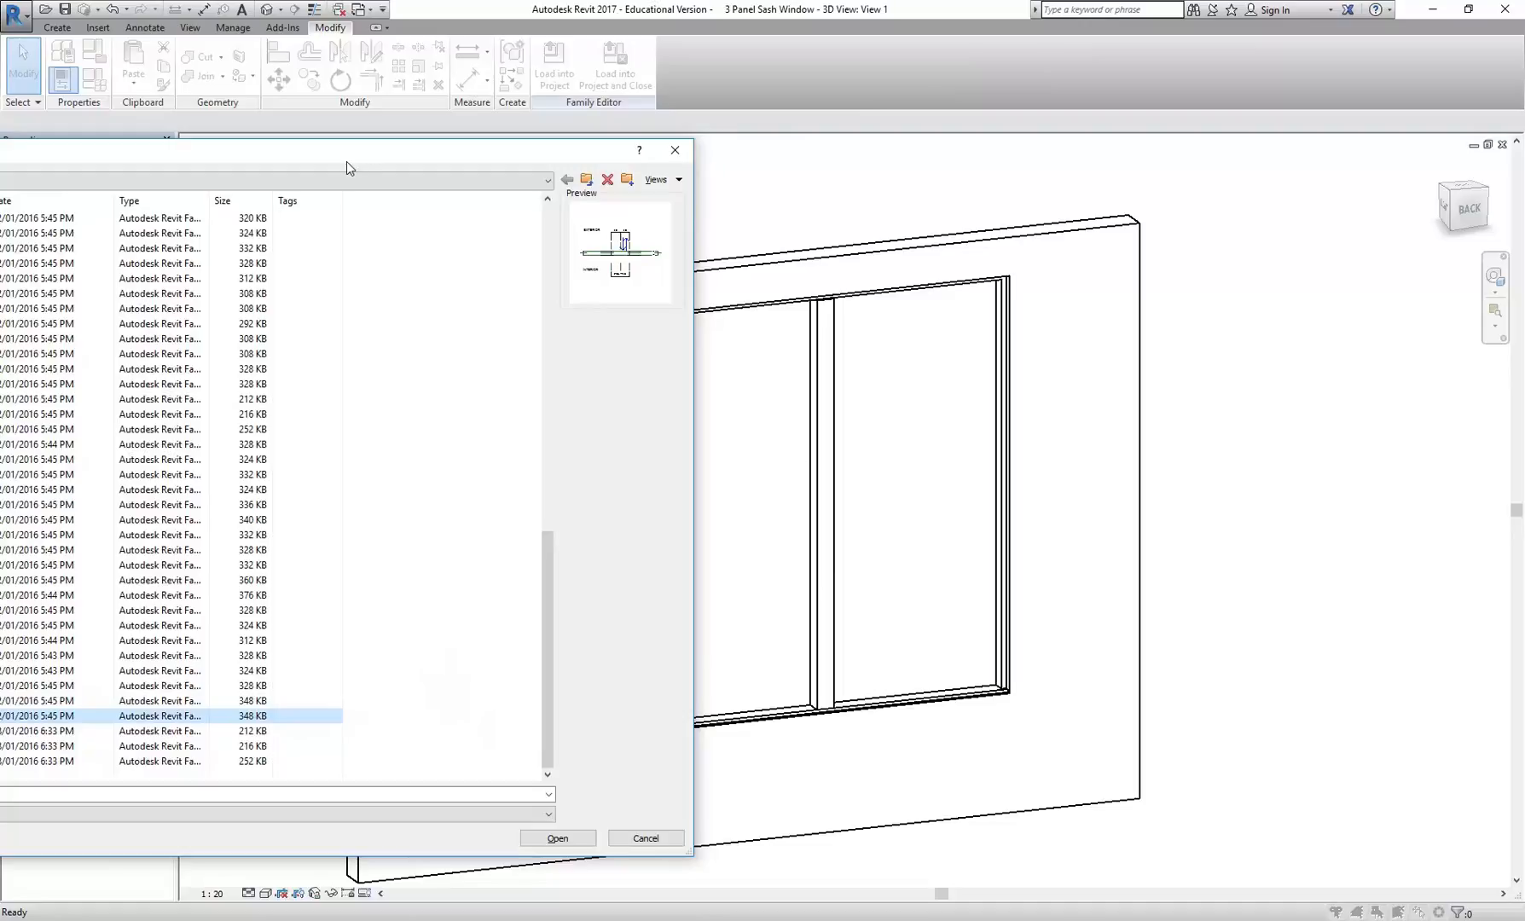
pyautogui.moveTo(344, 153); pyautogui.dragTo(890, 87)
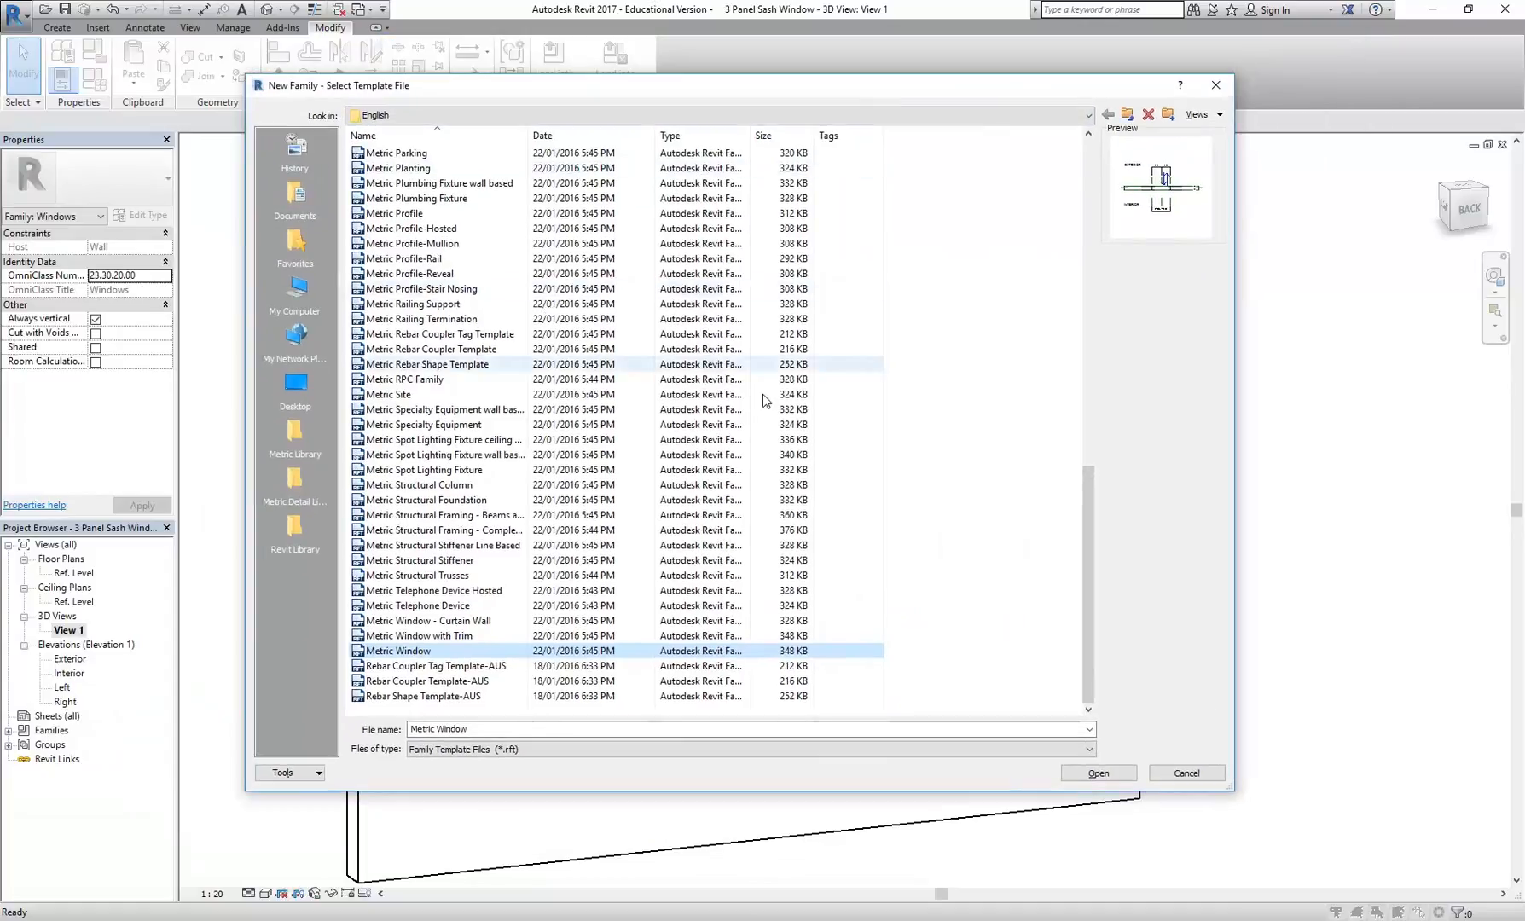
pyautogui.moveTo(1087, 589); pyautogui.dragTo(1077, 344)
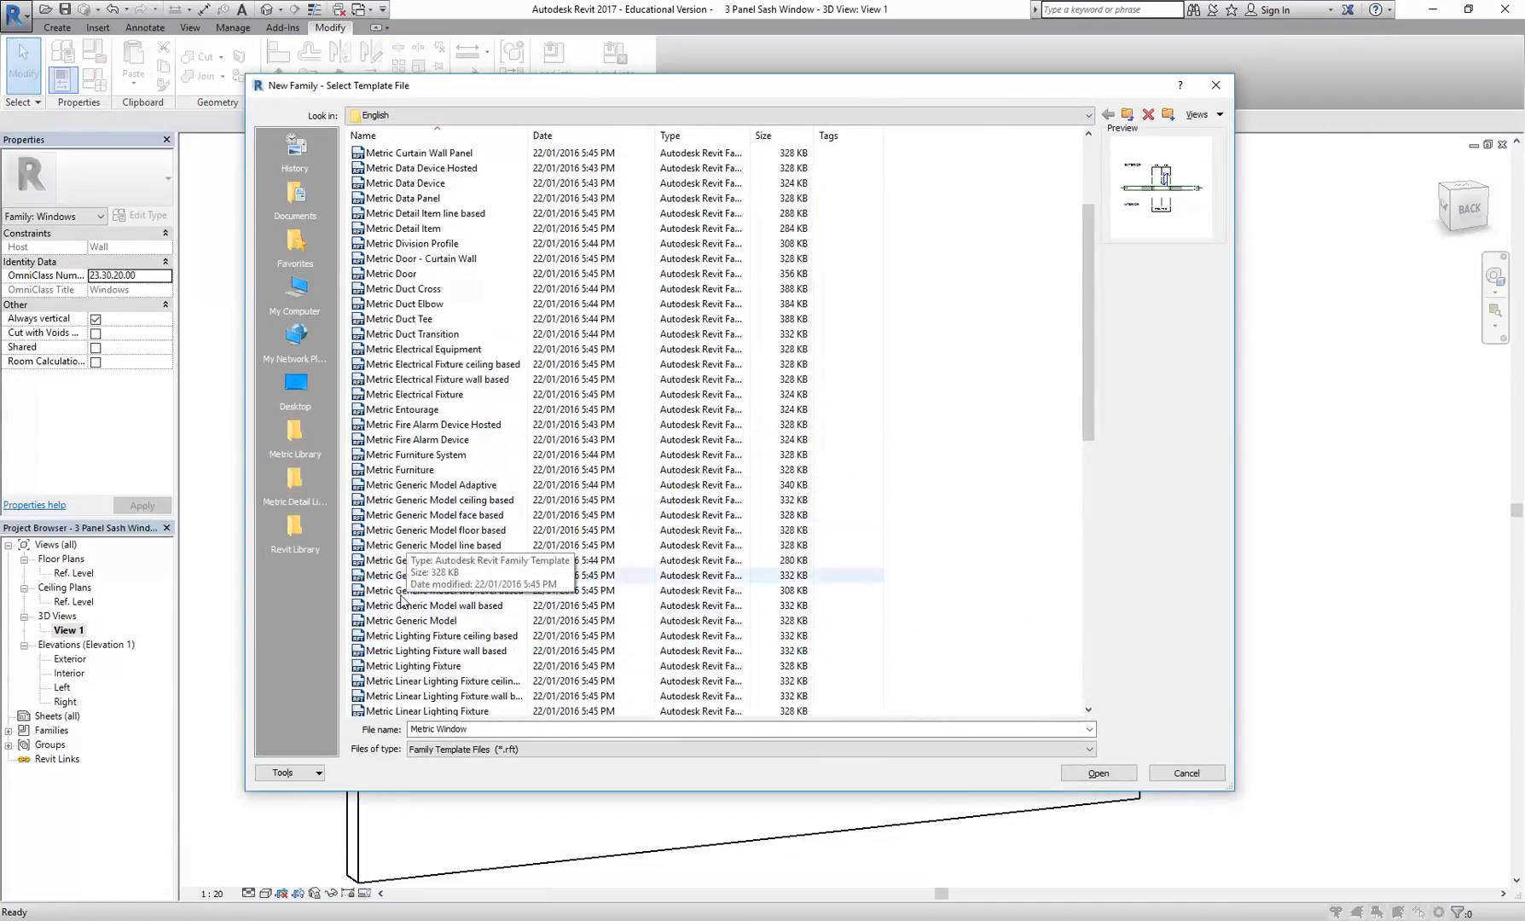
pyautogui.click(399, 621)
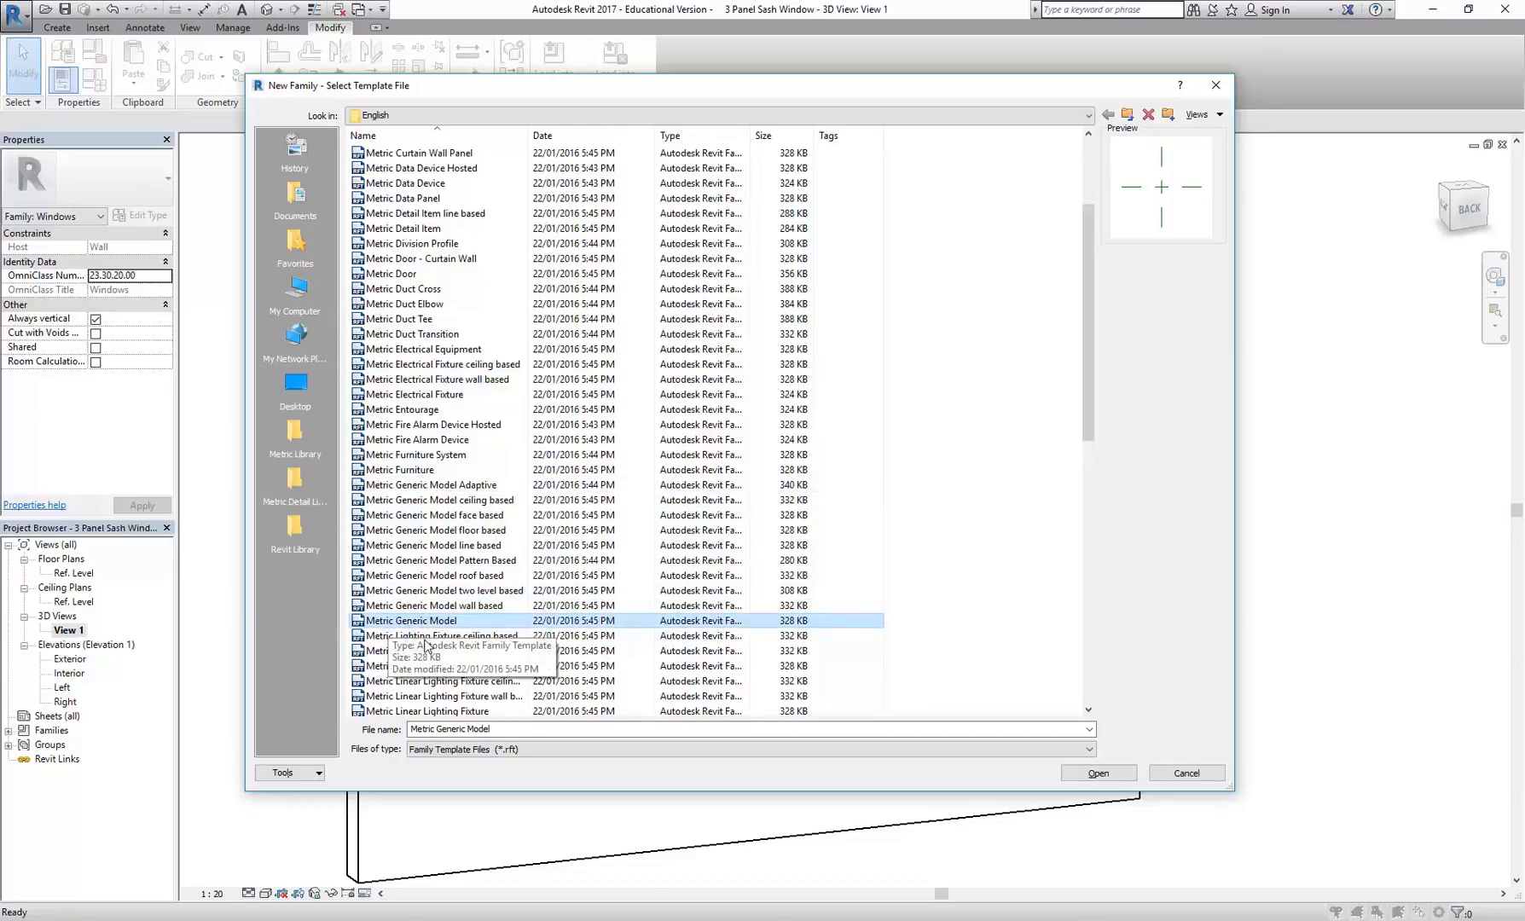
pyautogui.doubleClick(408, 625)
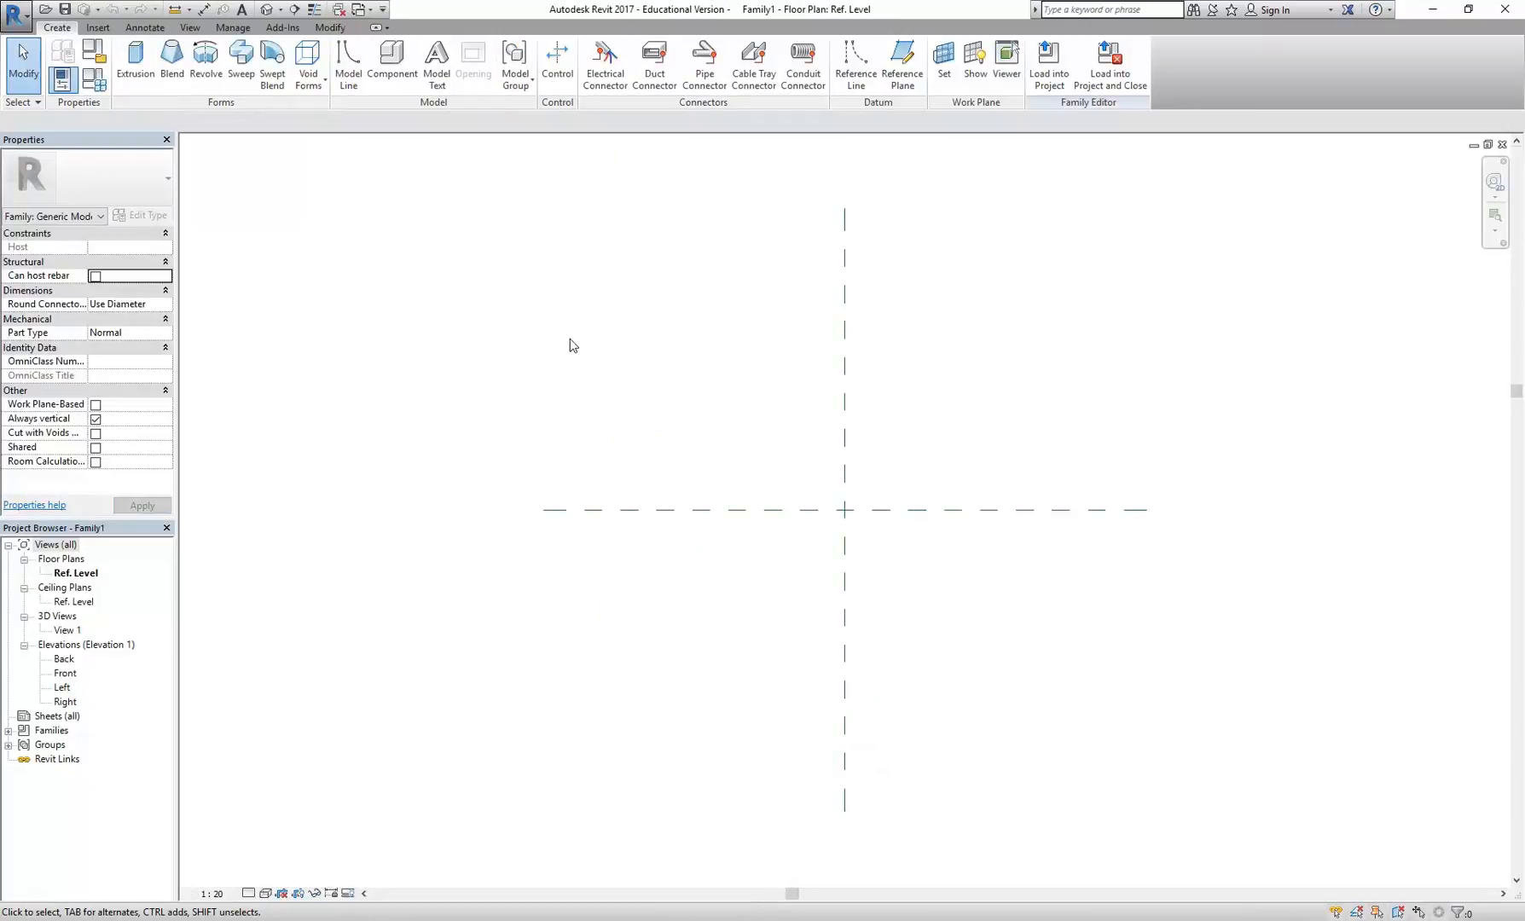
# Change the family category to Windows.
pyautogui.moveTo(733, 444); pyautogui.dragTo(691, 452, button='middle')
pyautogui.click(97, 54)
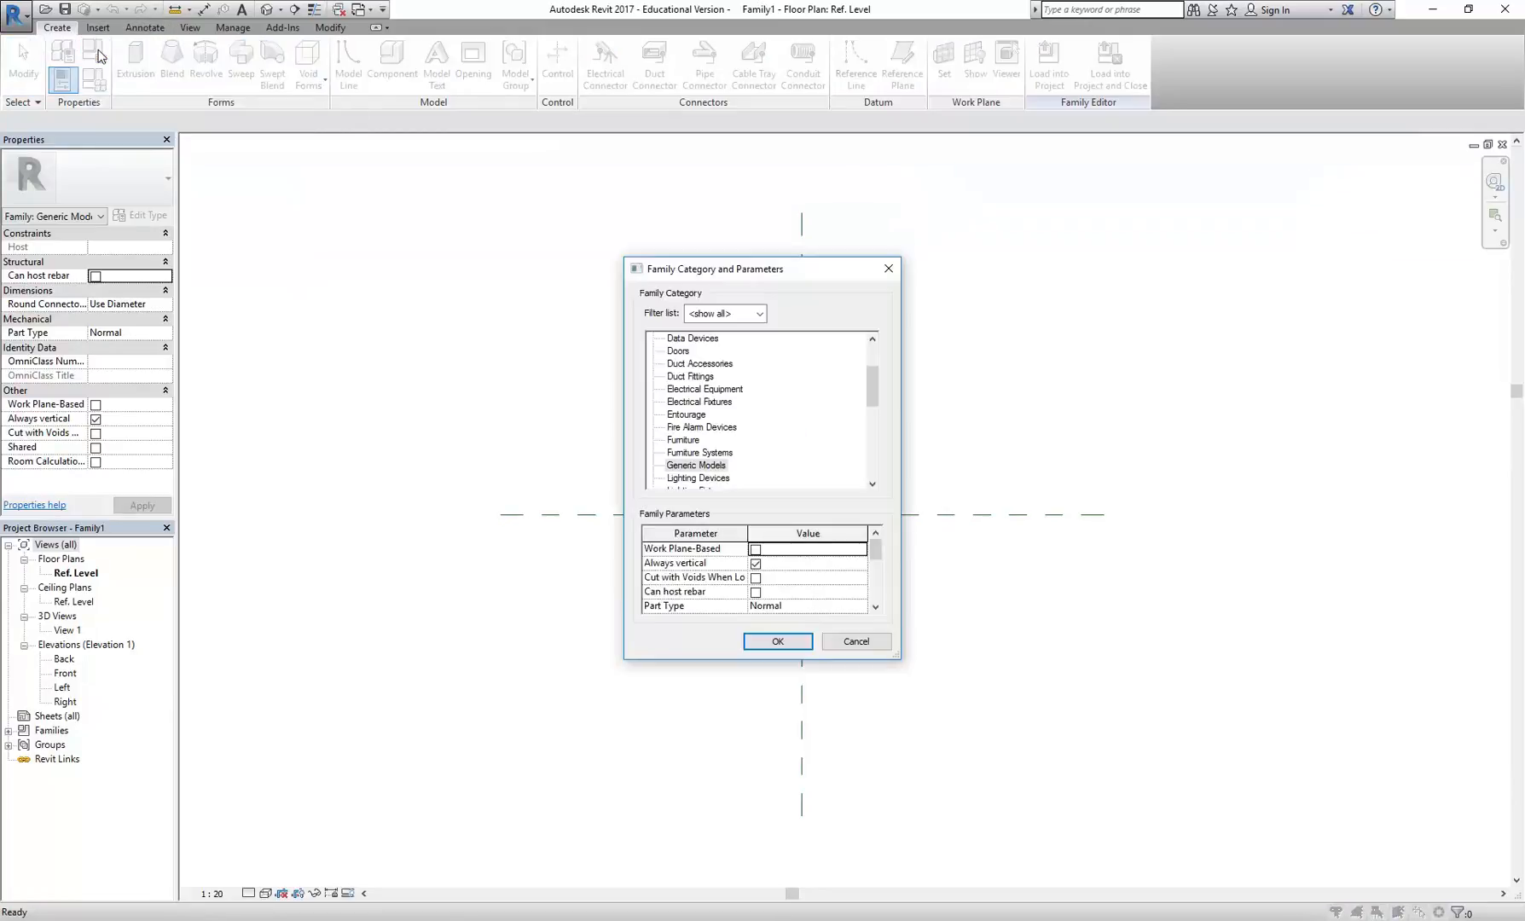
pyautogui.moveTo(872, 384); pyautogui.dragTo(887, 470)
pyautogui.click(680, 478)
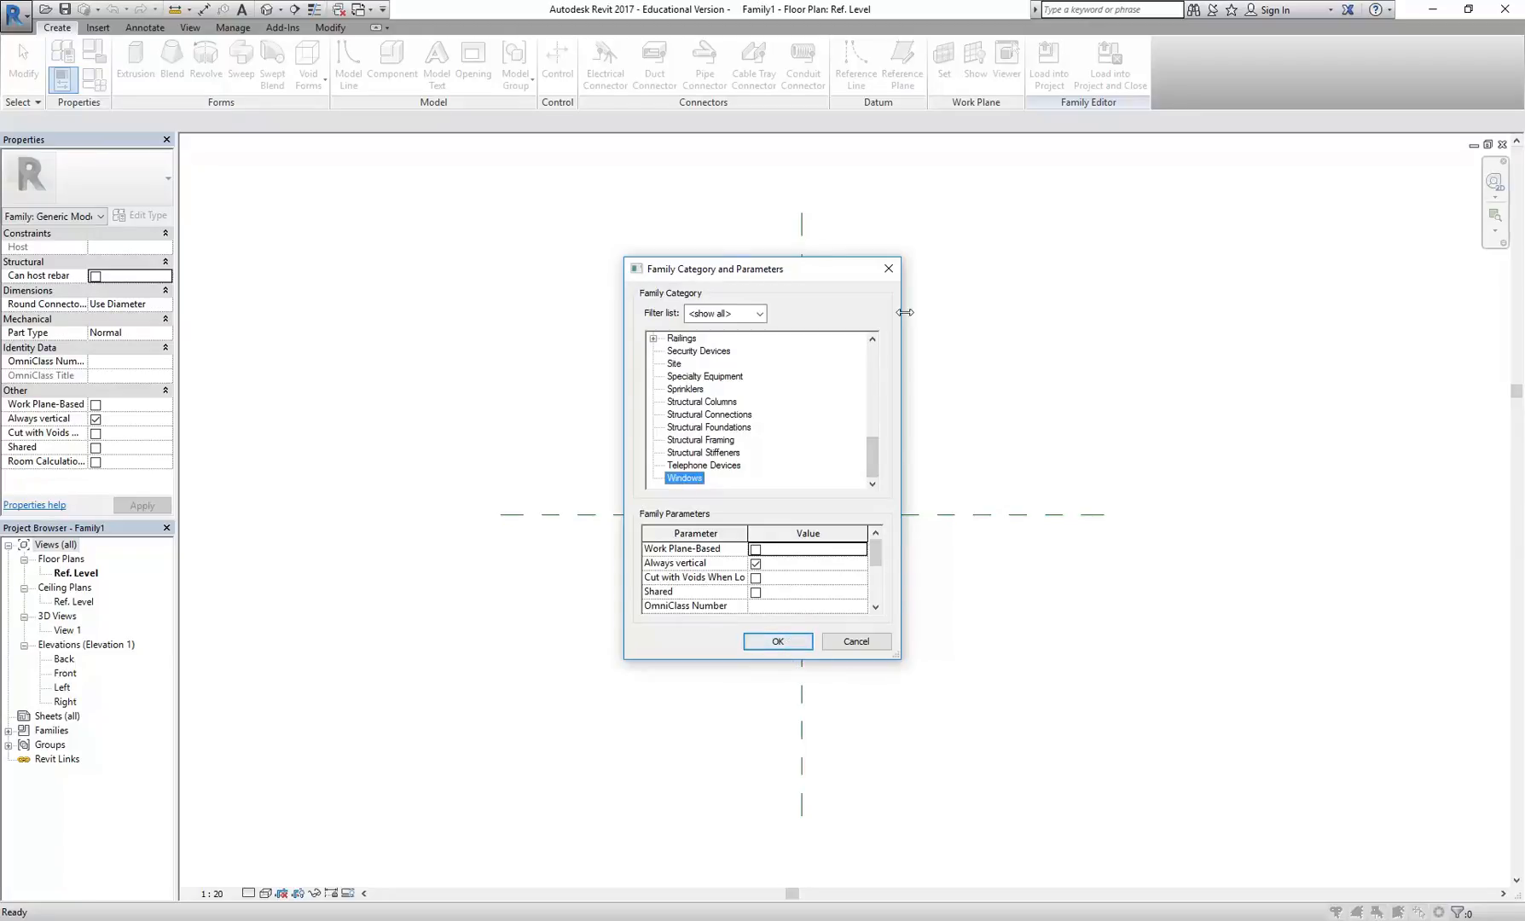
pyautogui.click(779, 638)
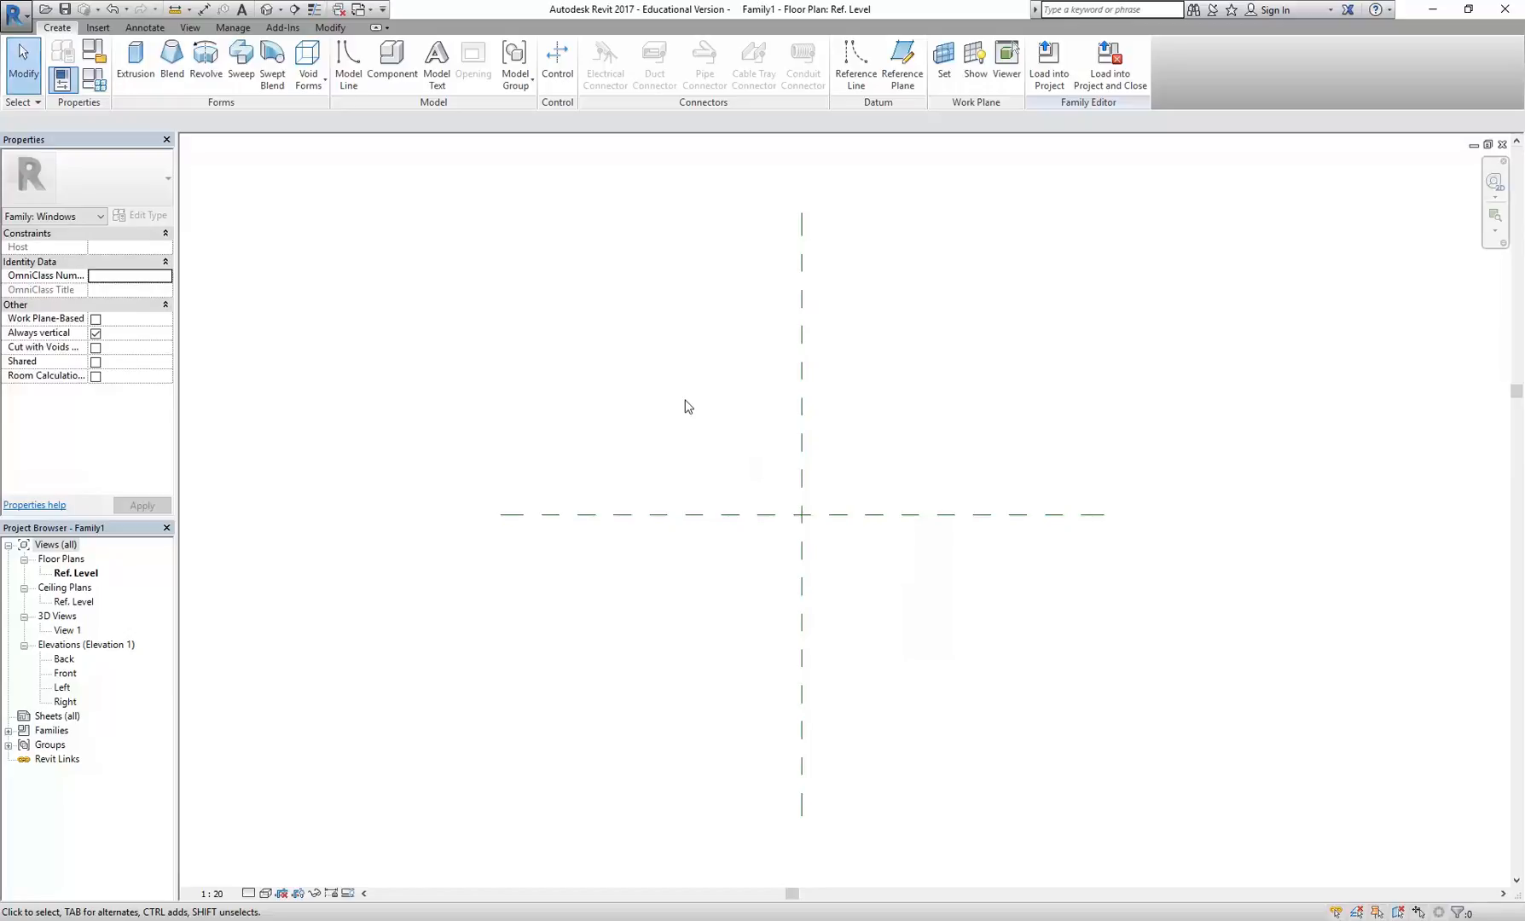
# Draw two vertical reference planes, about 1028 mm left and 1000 mm right of the centre plane, crossing the horizontal plane.
pyautogui.moveTo(704, 418); pyautogui.dragTo(661, 427, button='middle')
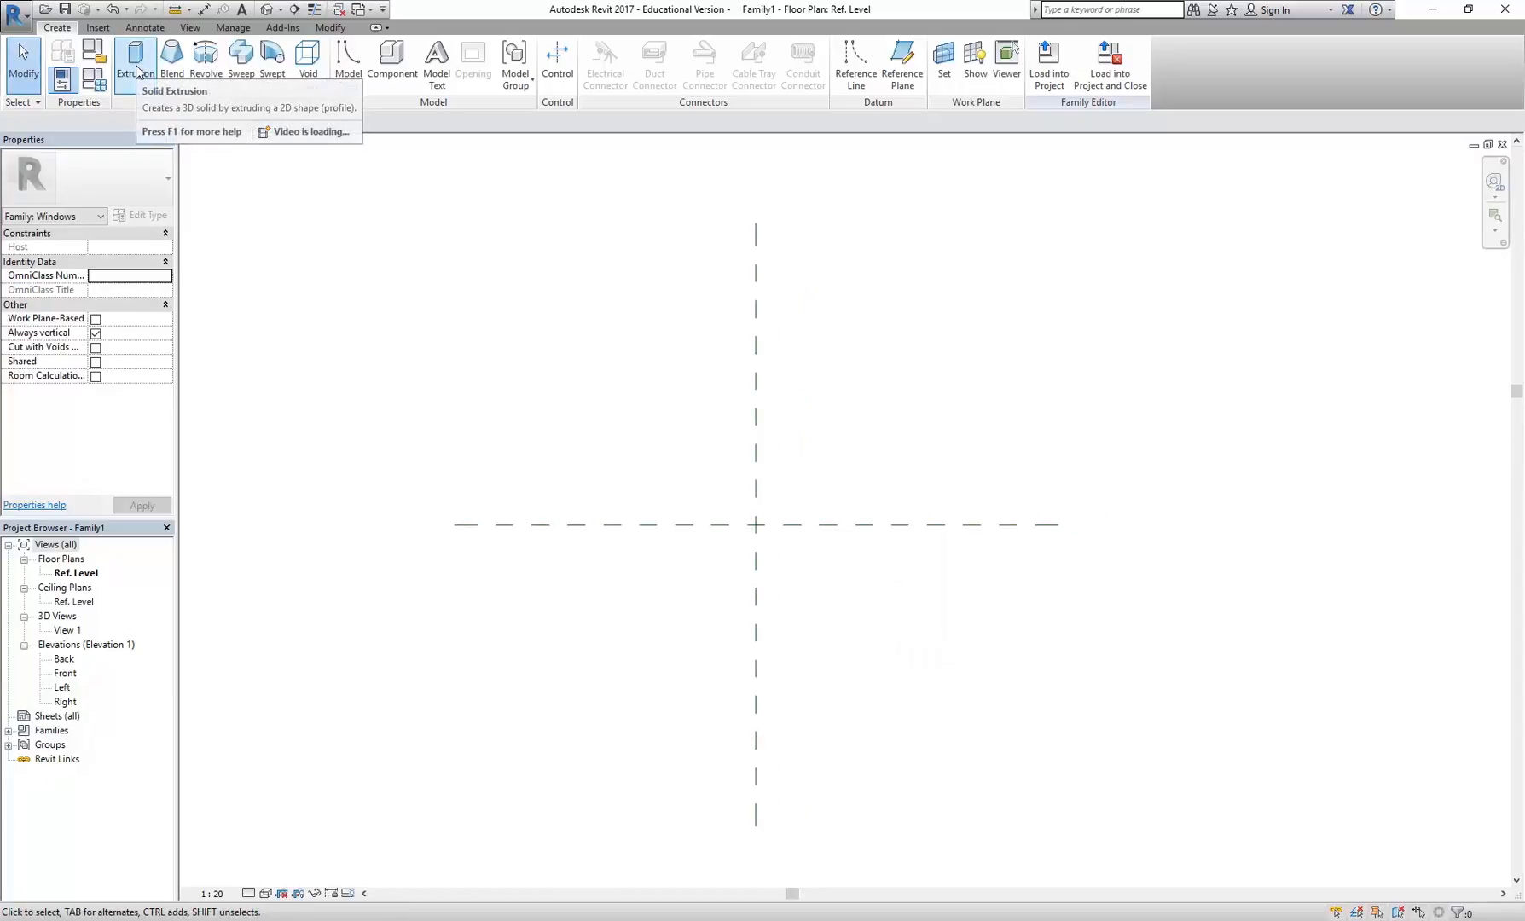
pyautogui.moveTo(598, 434); pyautogui.dragTo(525, 431, button='middle')
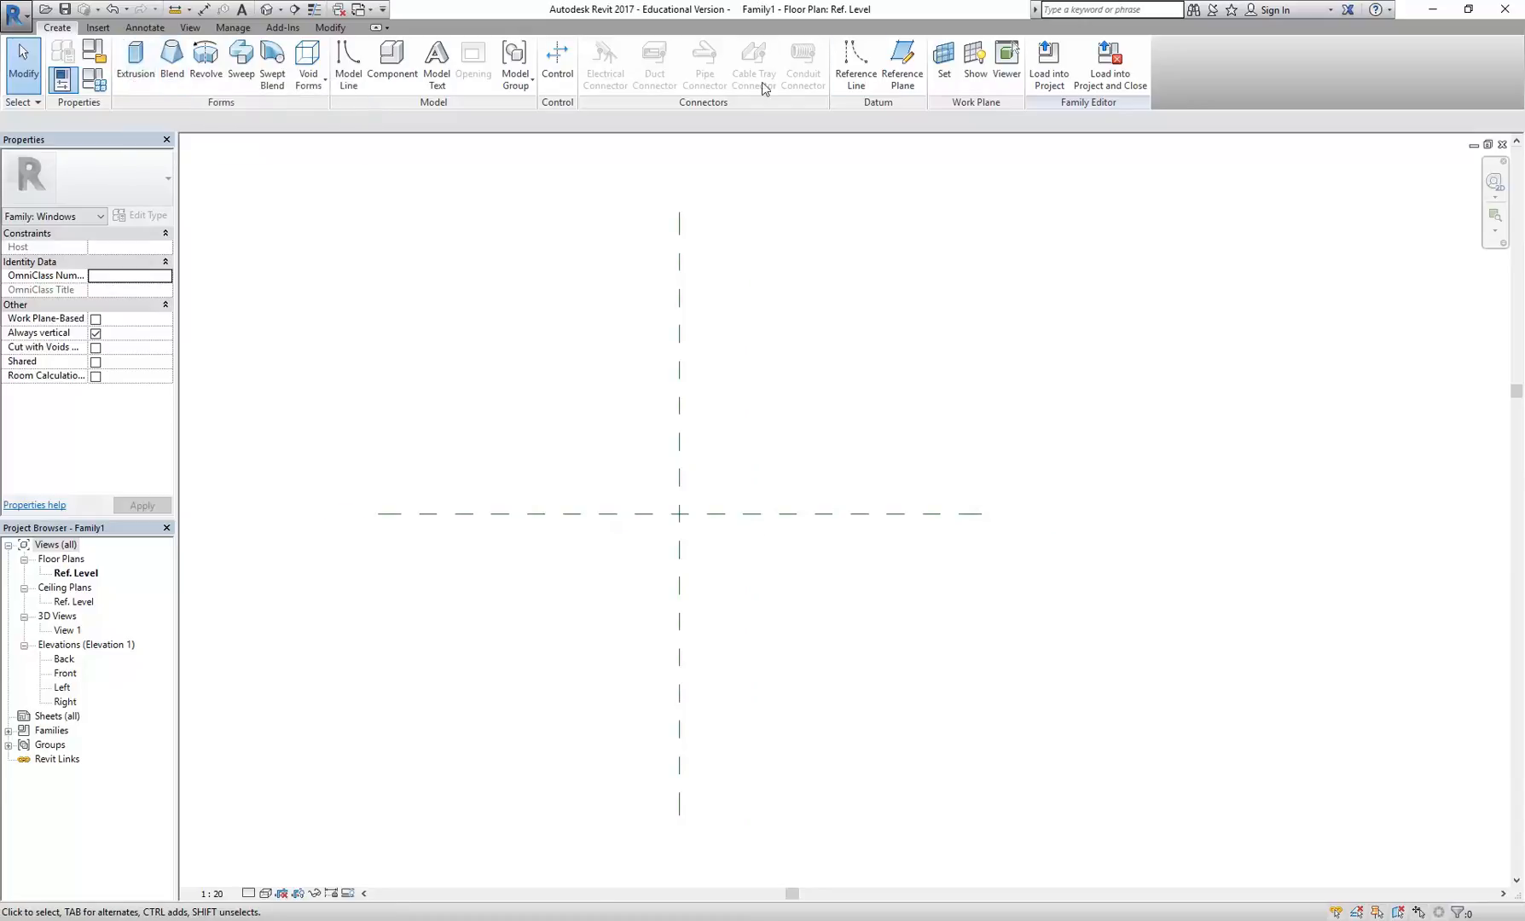
pyautogui.click(906, 68)
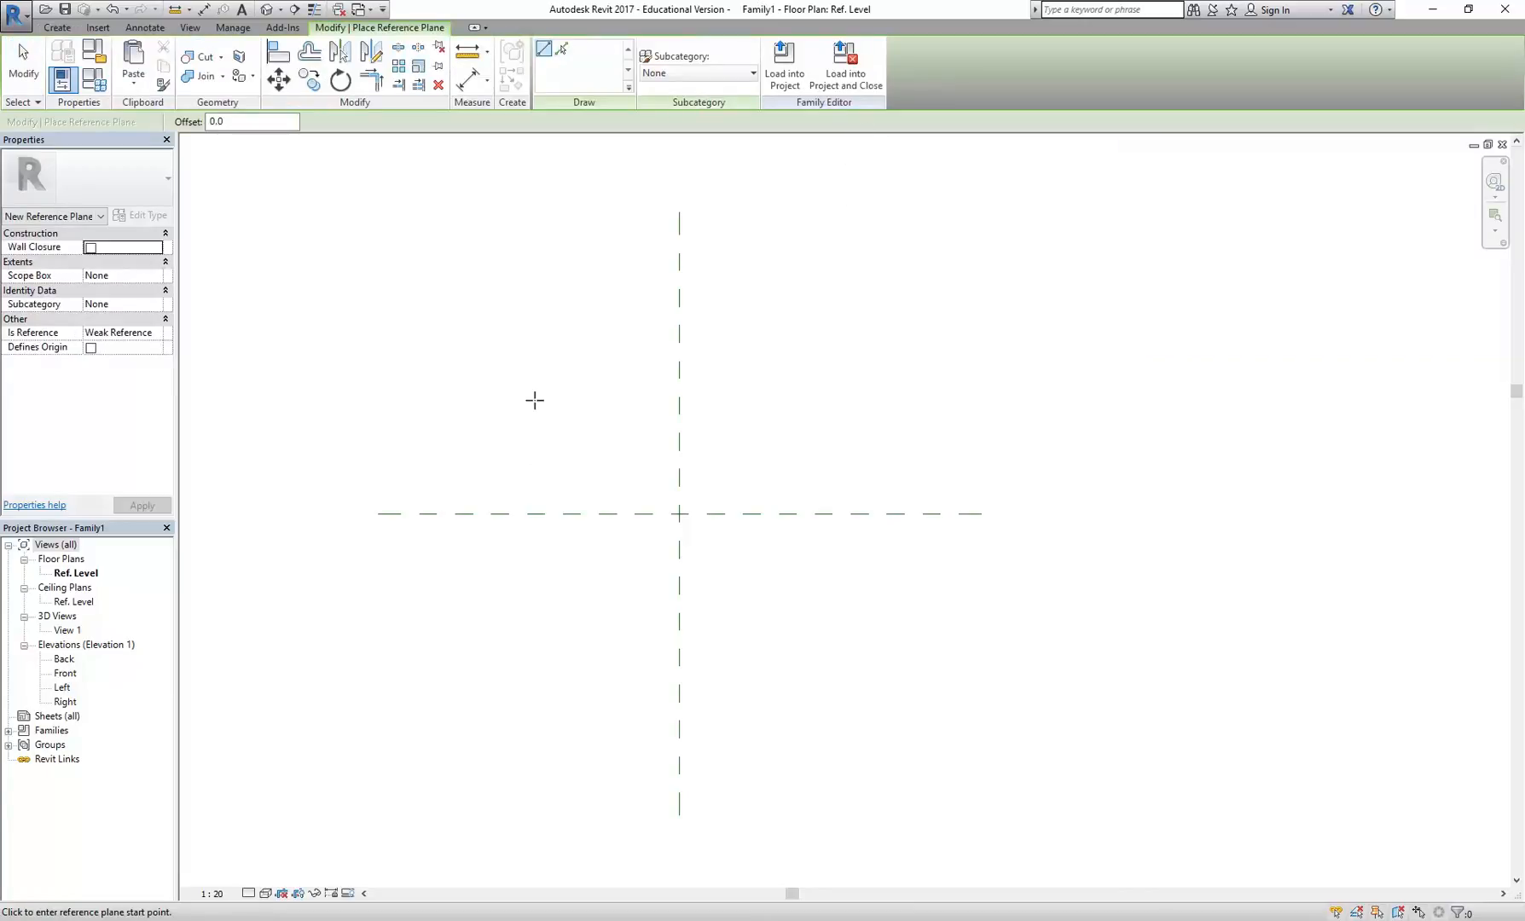
pyautogui.click(525, 415)
pyautogui.click(523, 644)
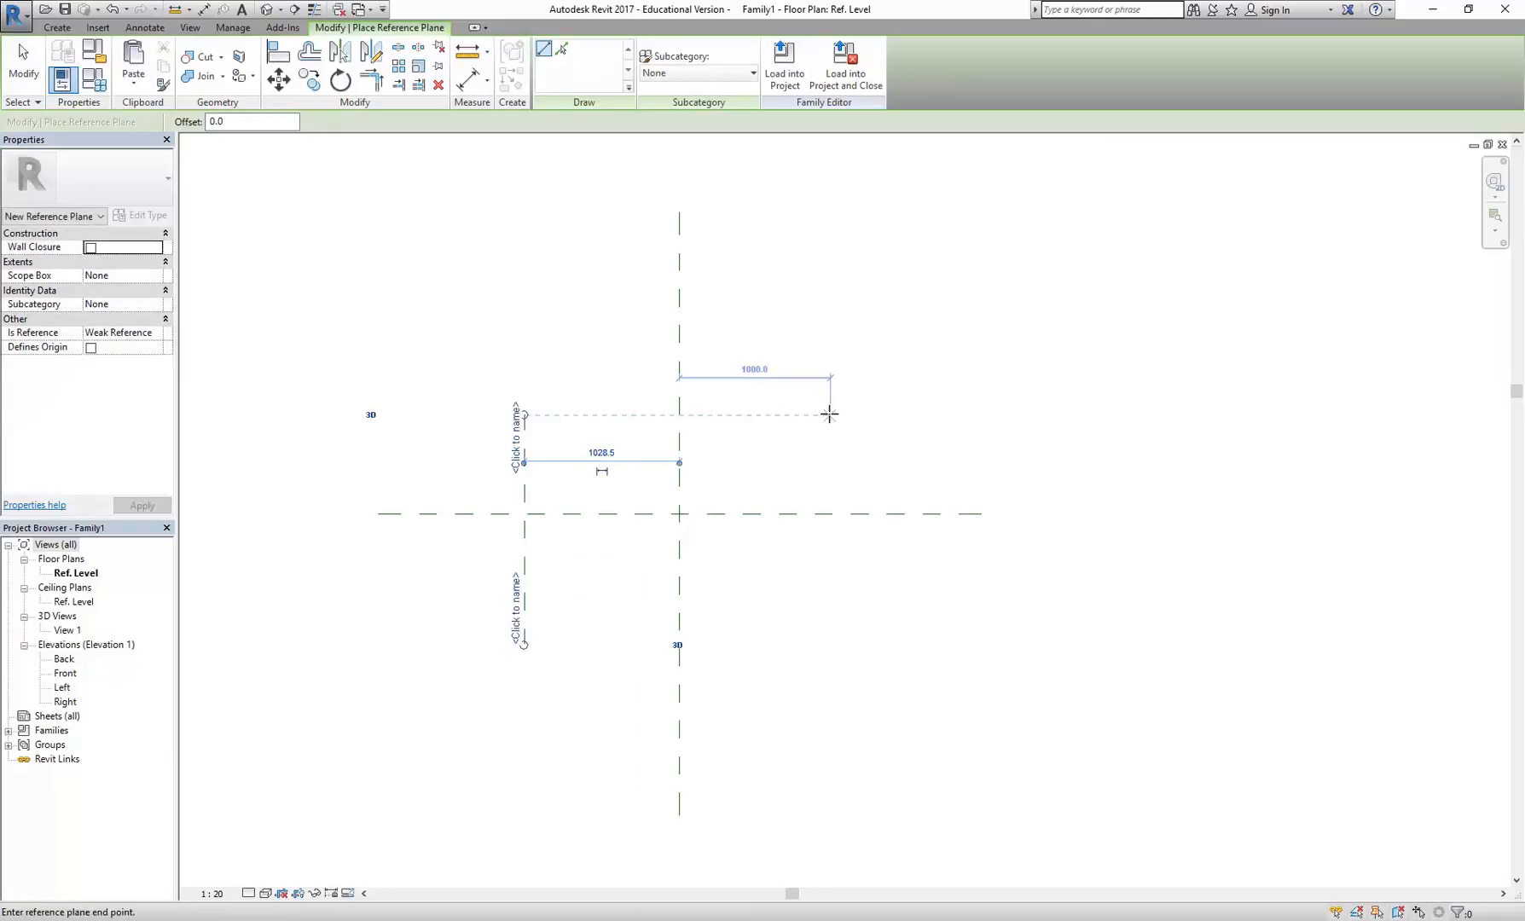
pyautogui.click(830, 415)
pyautogui.click(830, 646)
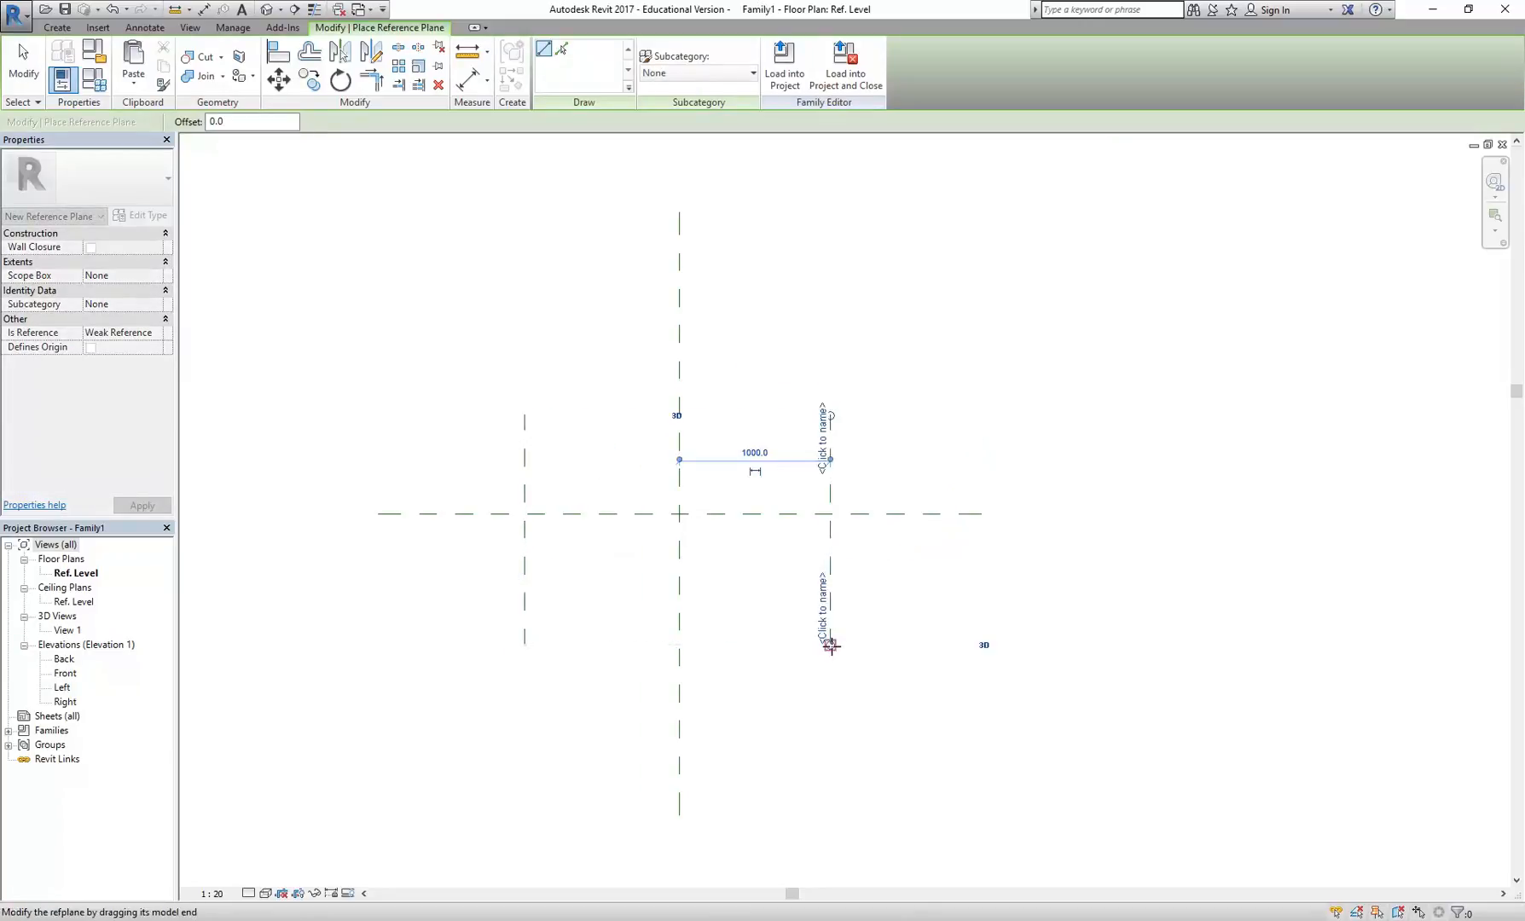
pyautogui.scroll(2, 626, 564)
pyautogui.scroll(1, 558, 625)
pyautogui.moveTo(636, 586); pyautogui.dragTo(464, 625, button='middle')
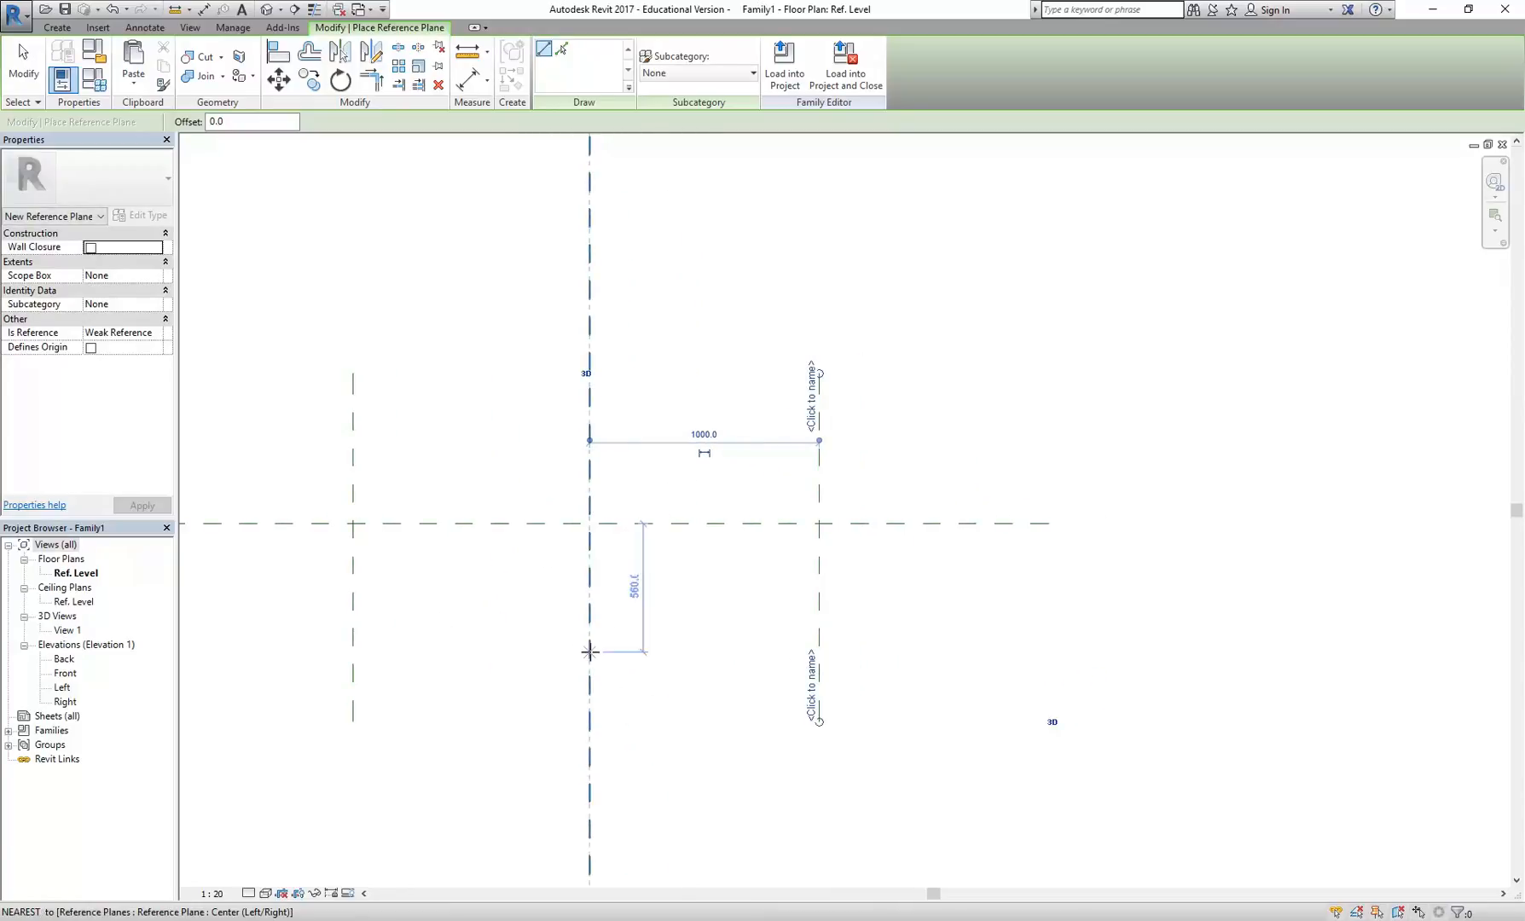
pyautogui.scroll(-2, 381, 295)
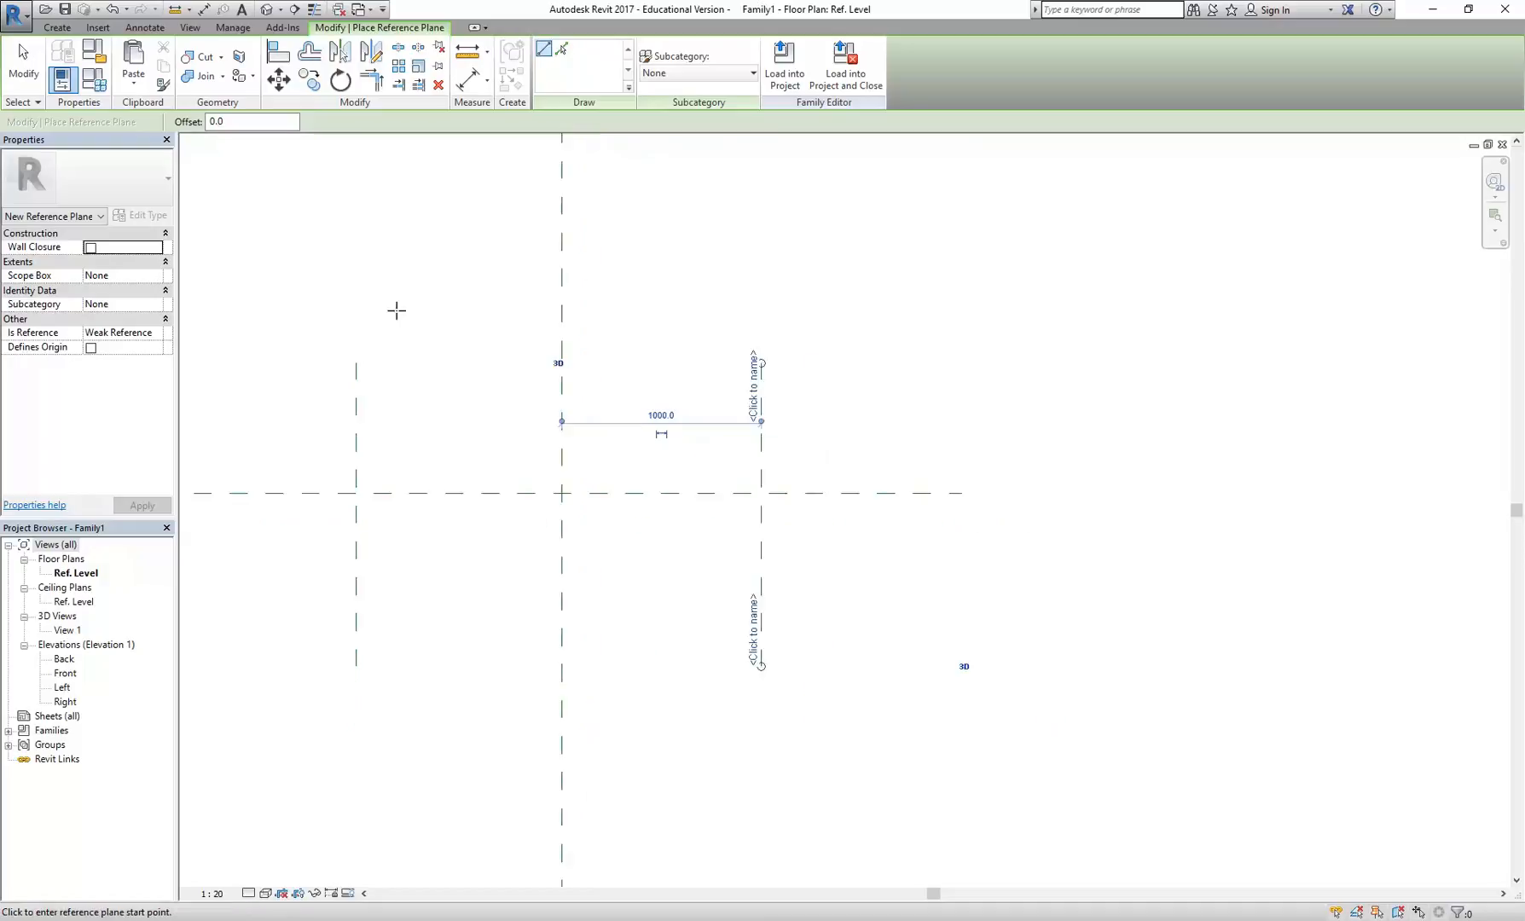
pyautogui.moveTo(381, 296); pyautogui.dragTo(435, 329, button='middle')
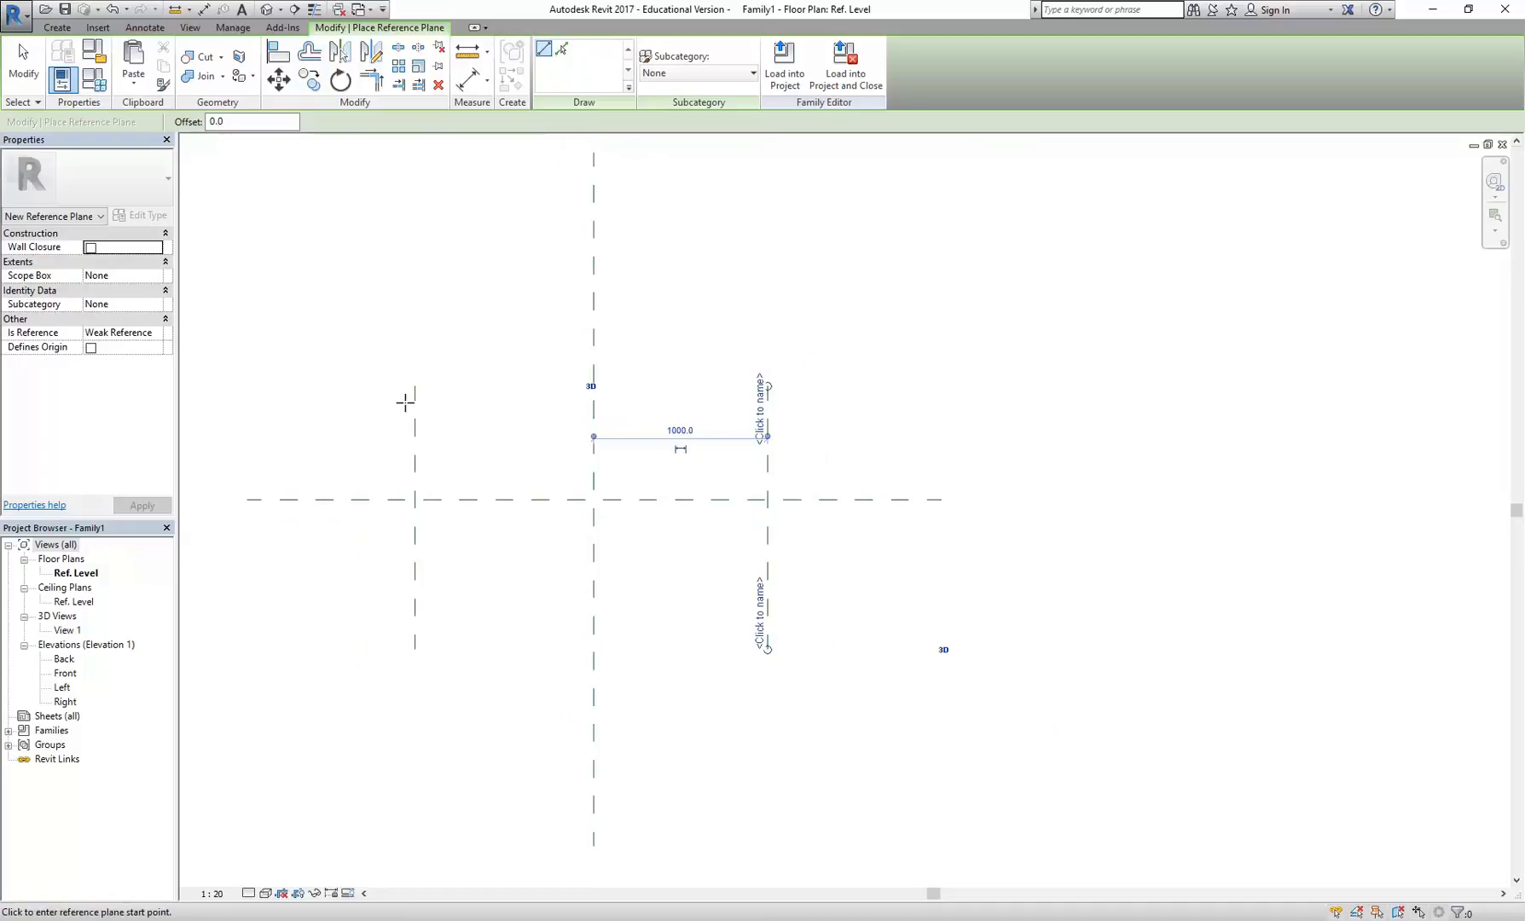
pyautogui.rightClick(387, 261)
pyautogui.click(494, 190)
# Place an aligned dimension between the two outer vertical reference planes, above their ends.
pyautogui.scroll(-1, 494, 300)
pyautogui.scroll(1, 484, 294)
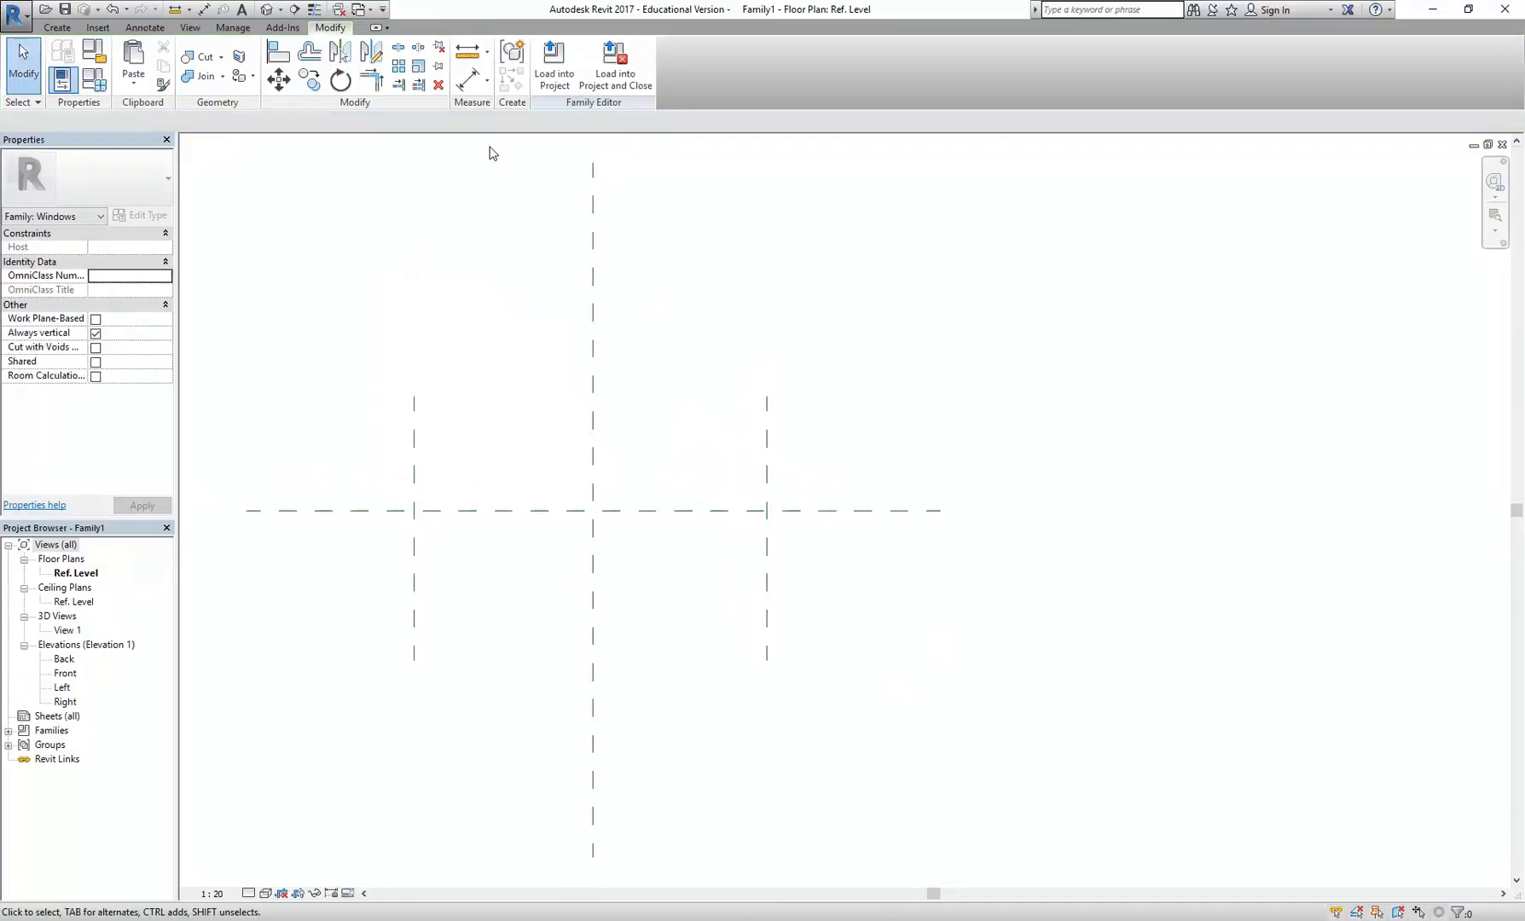
pyautogui.click(468, 81)
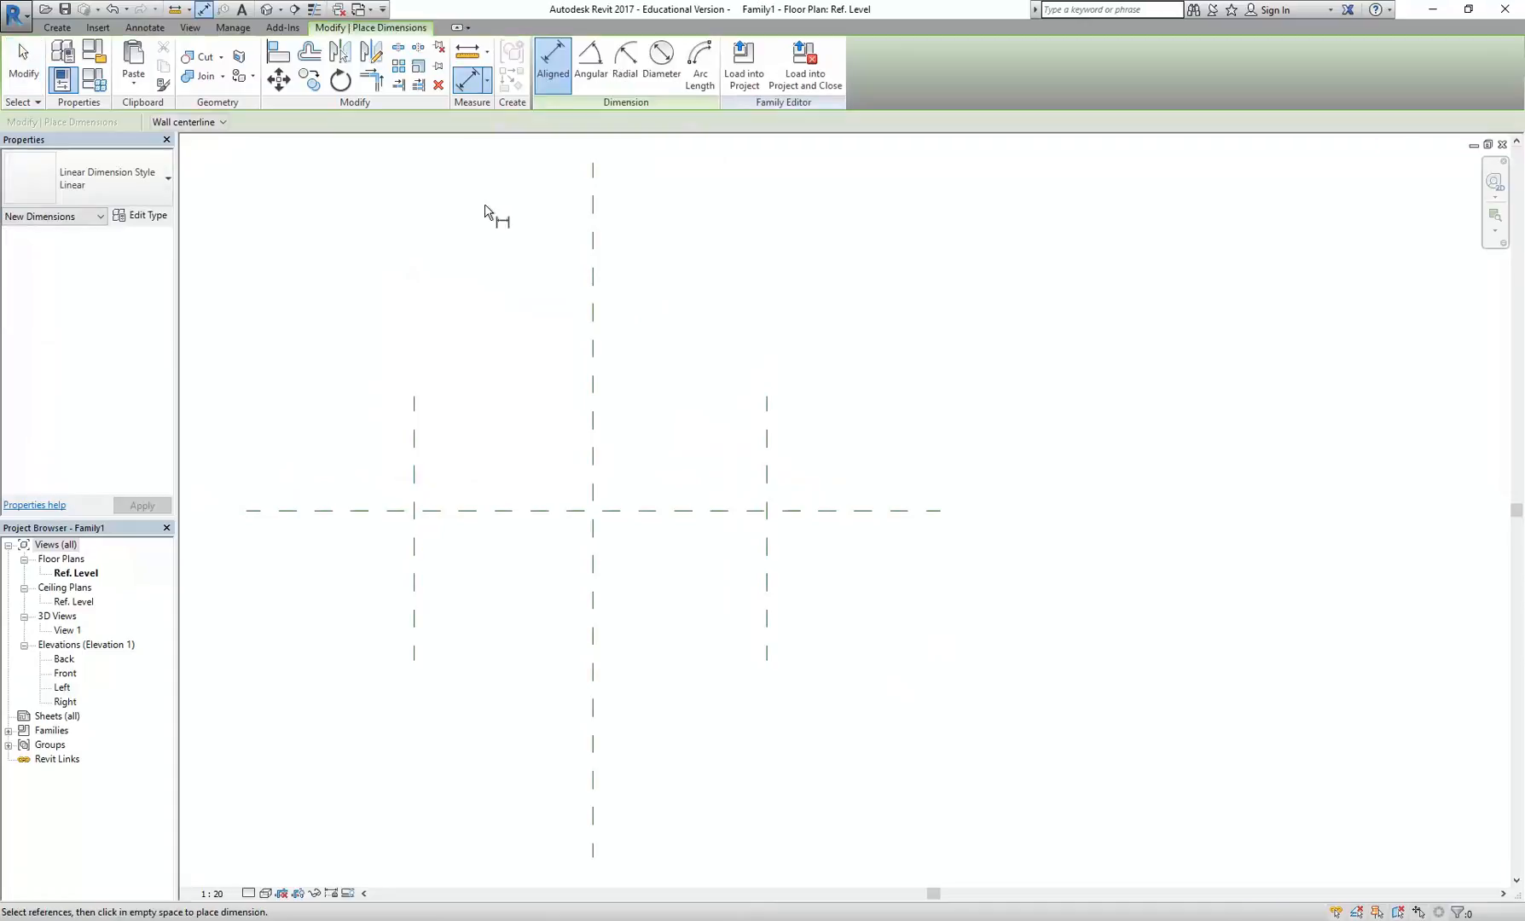
pyautogui.click(416, 439)
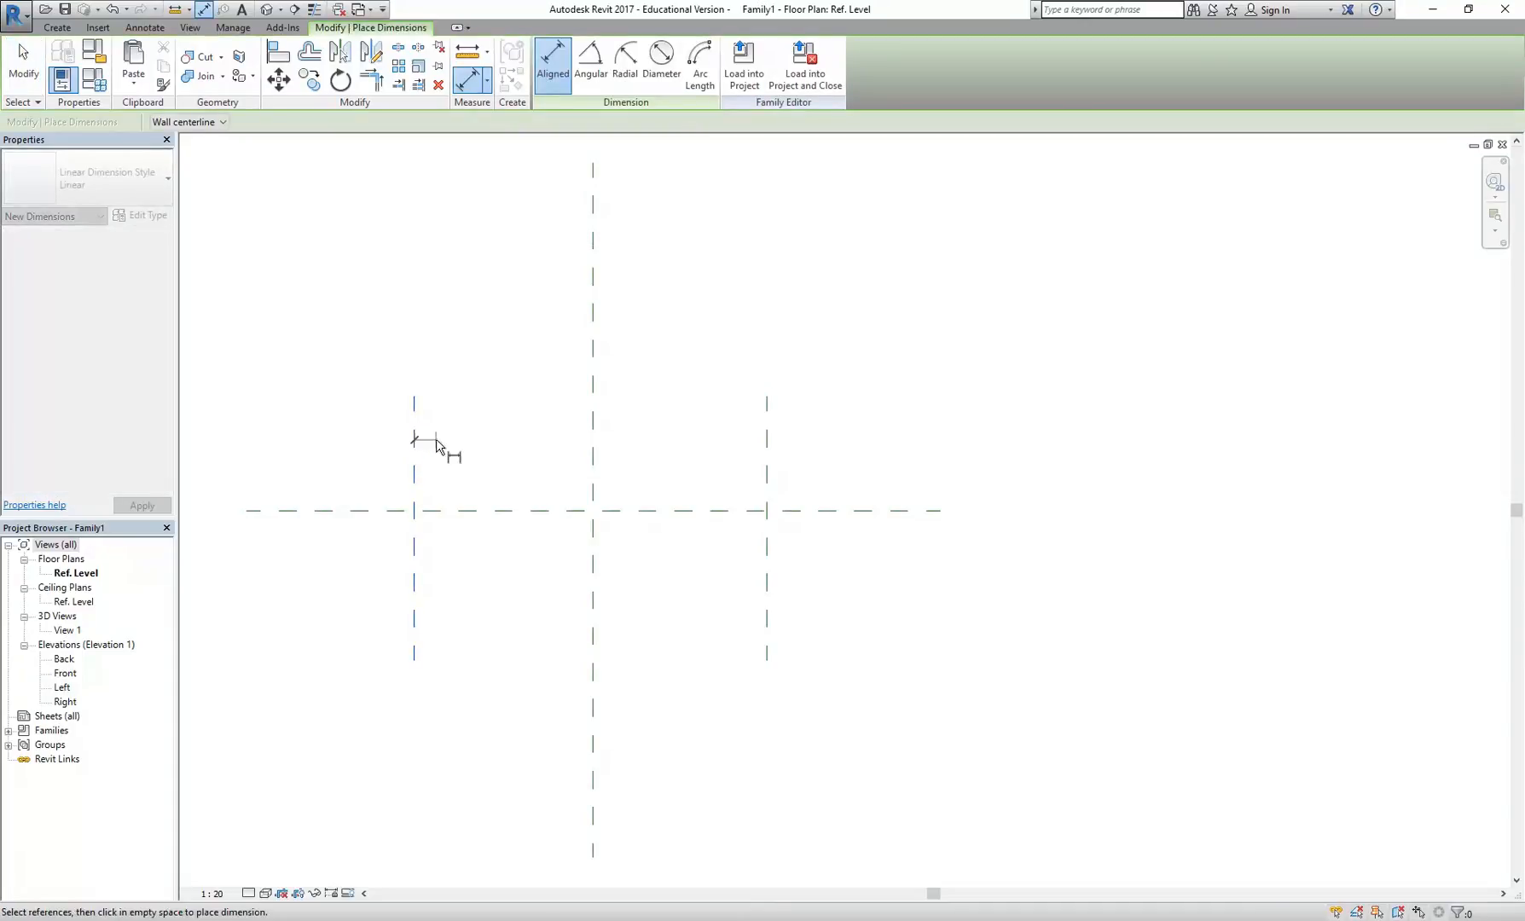
pyautogui.click(768, 433)
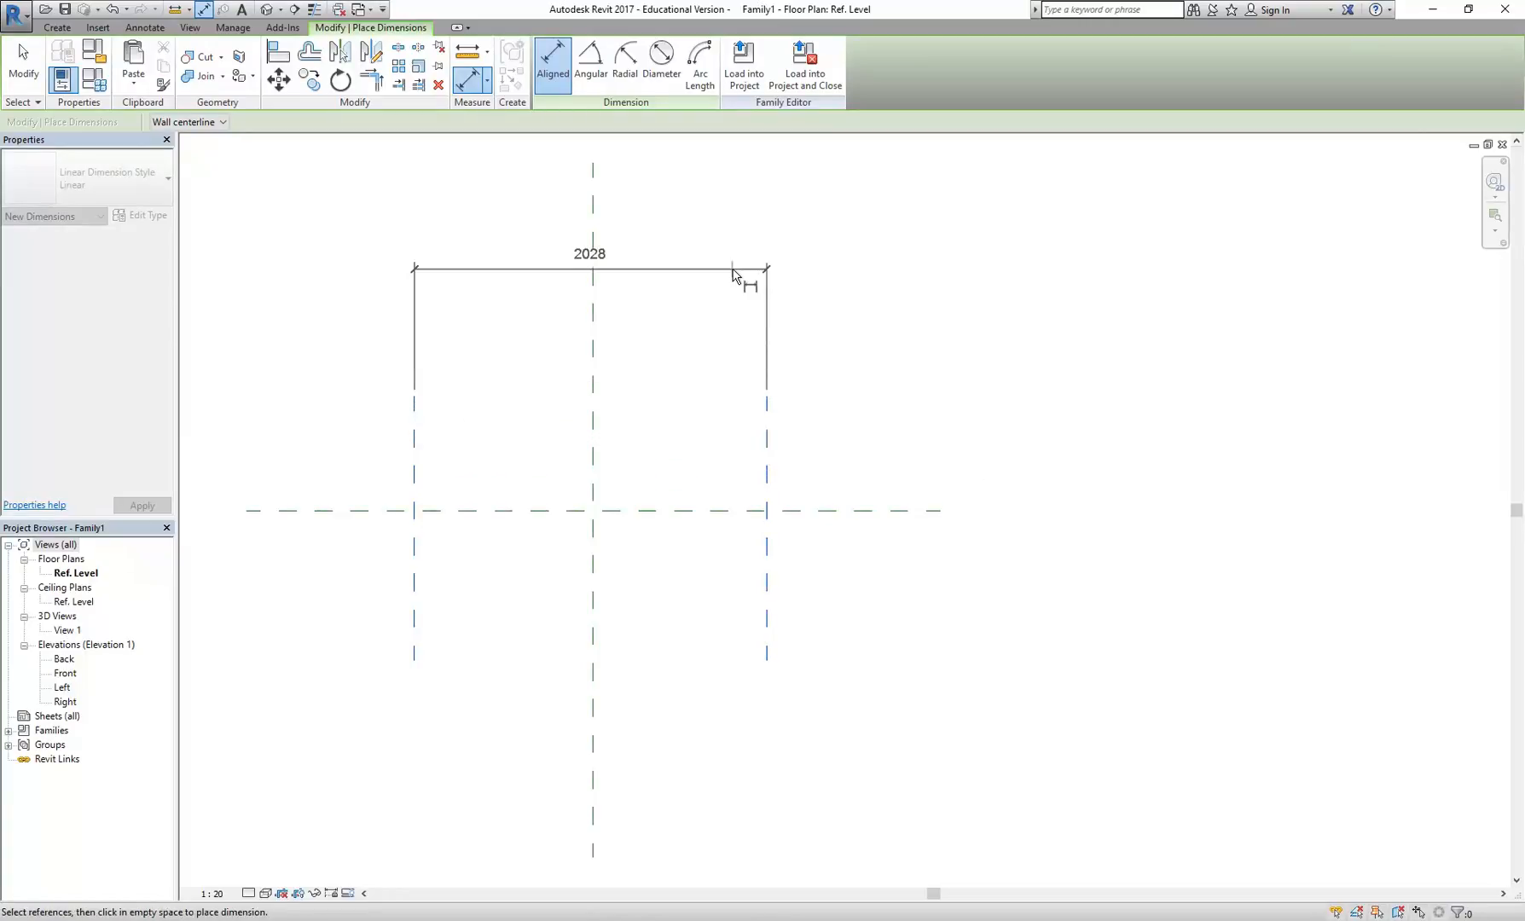
pyautogui.click(732, 275)
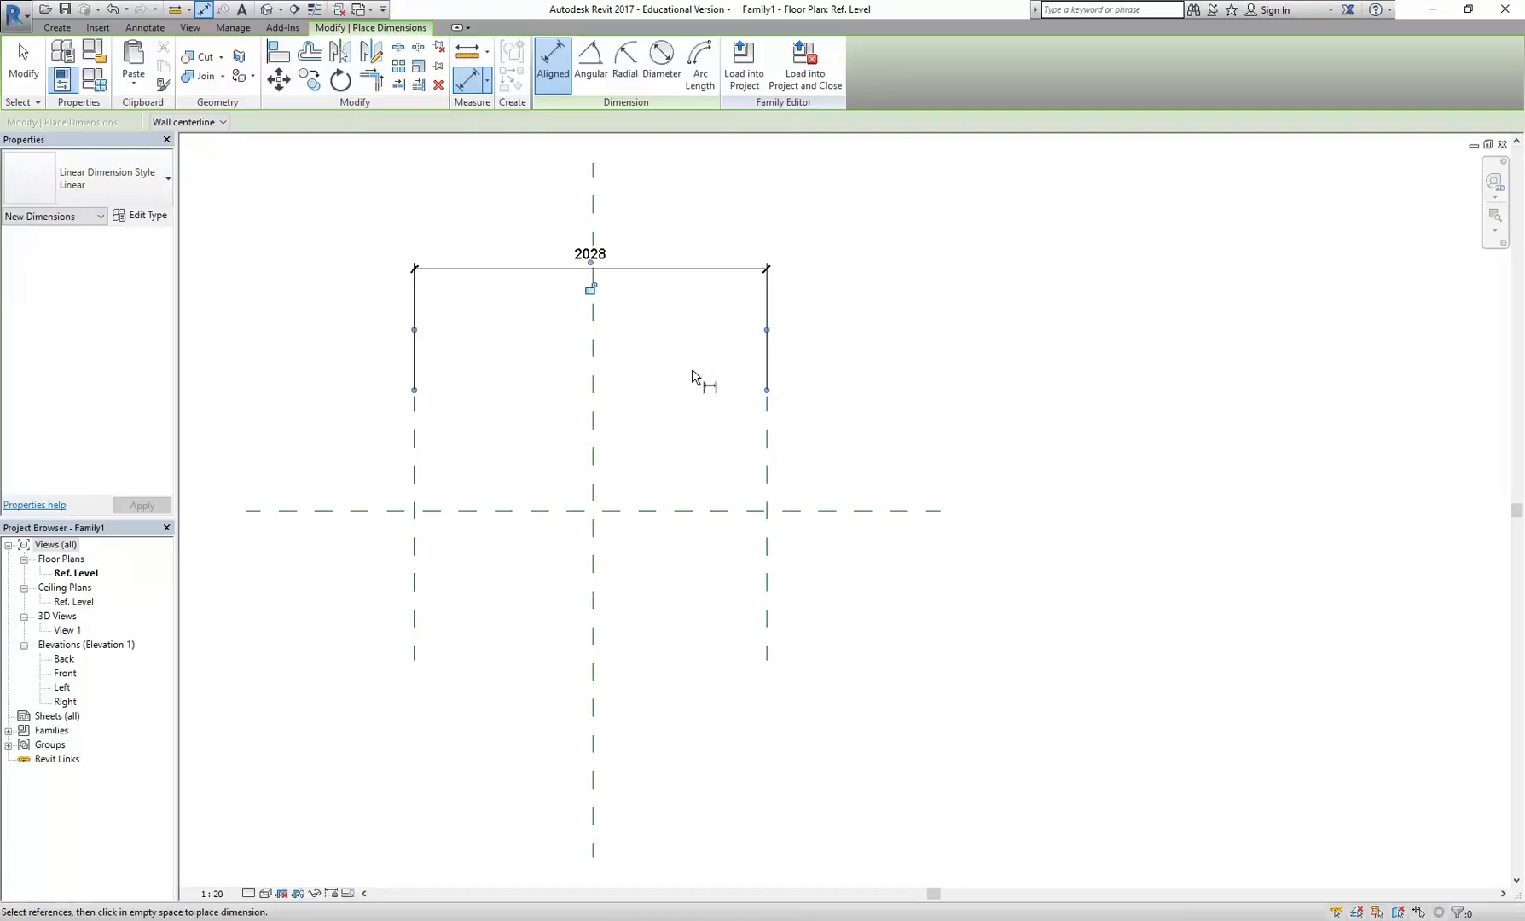
# Add a continuous aligned dimension across the left, centre and right reference planes, just below the overall dimension.
pyautogui.click(420, 467)
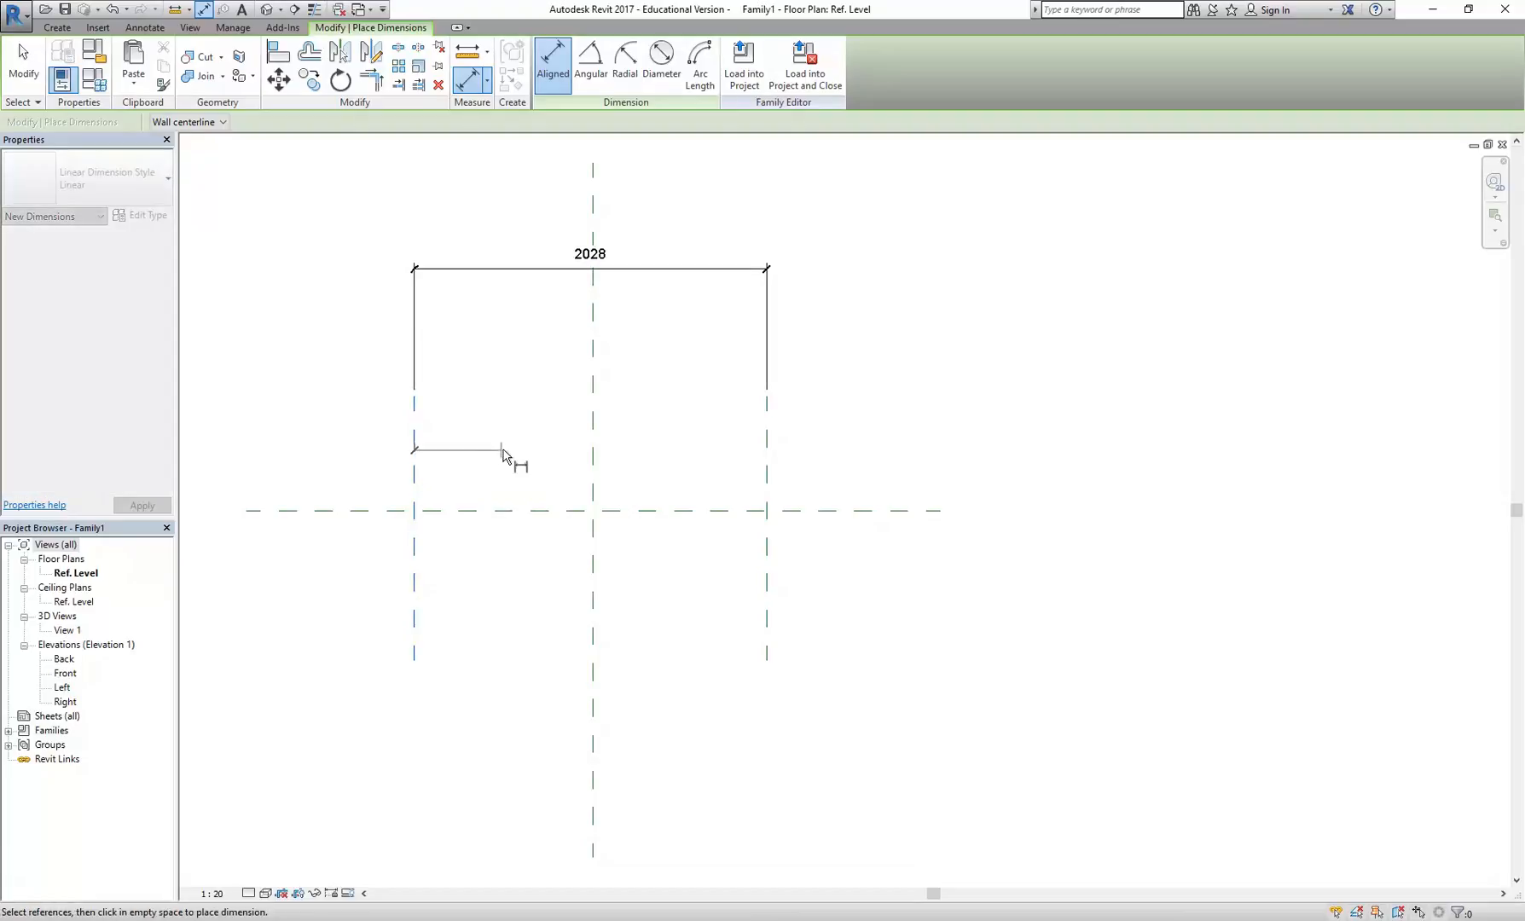
pyautogui.click(593, 439)
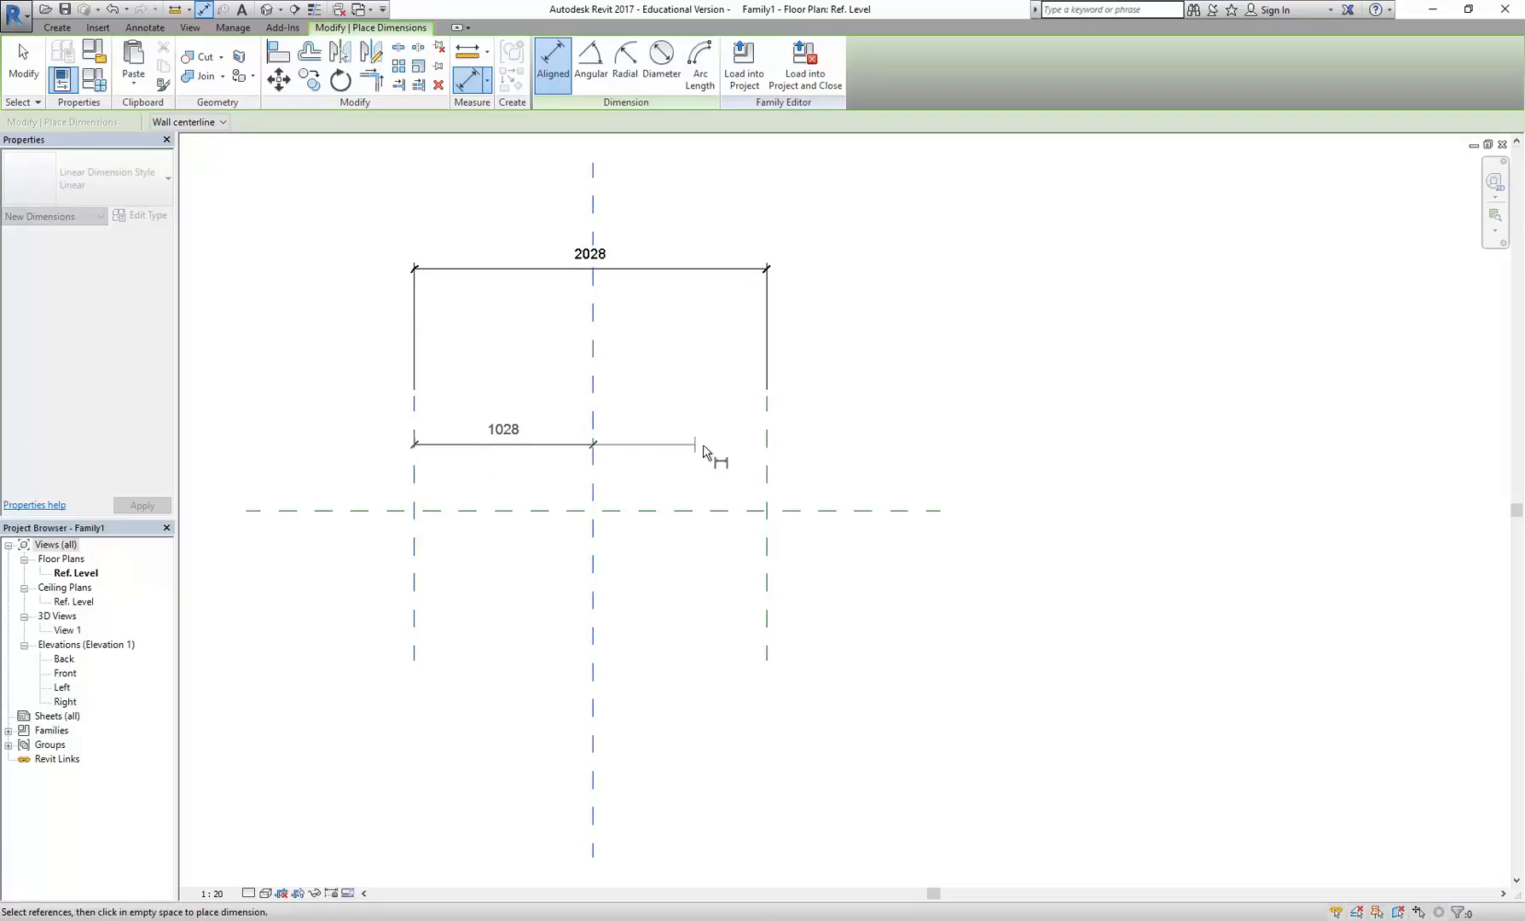
pyautogui.click(766, 459)
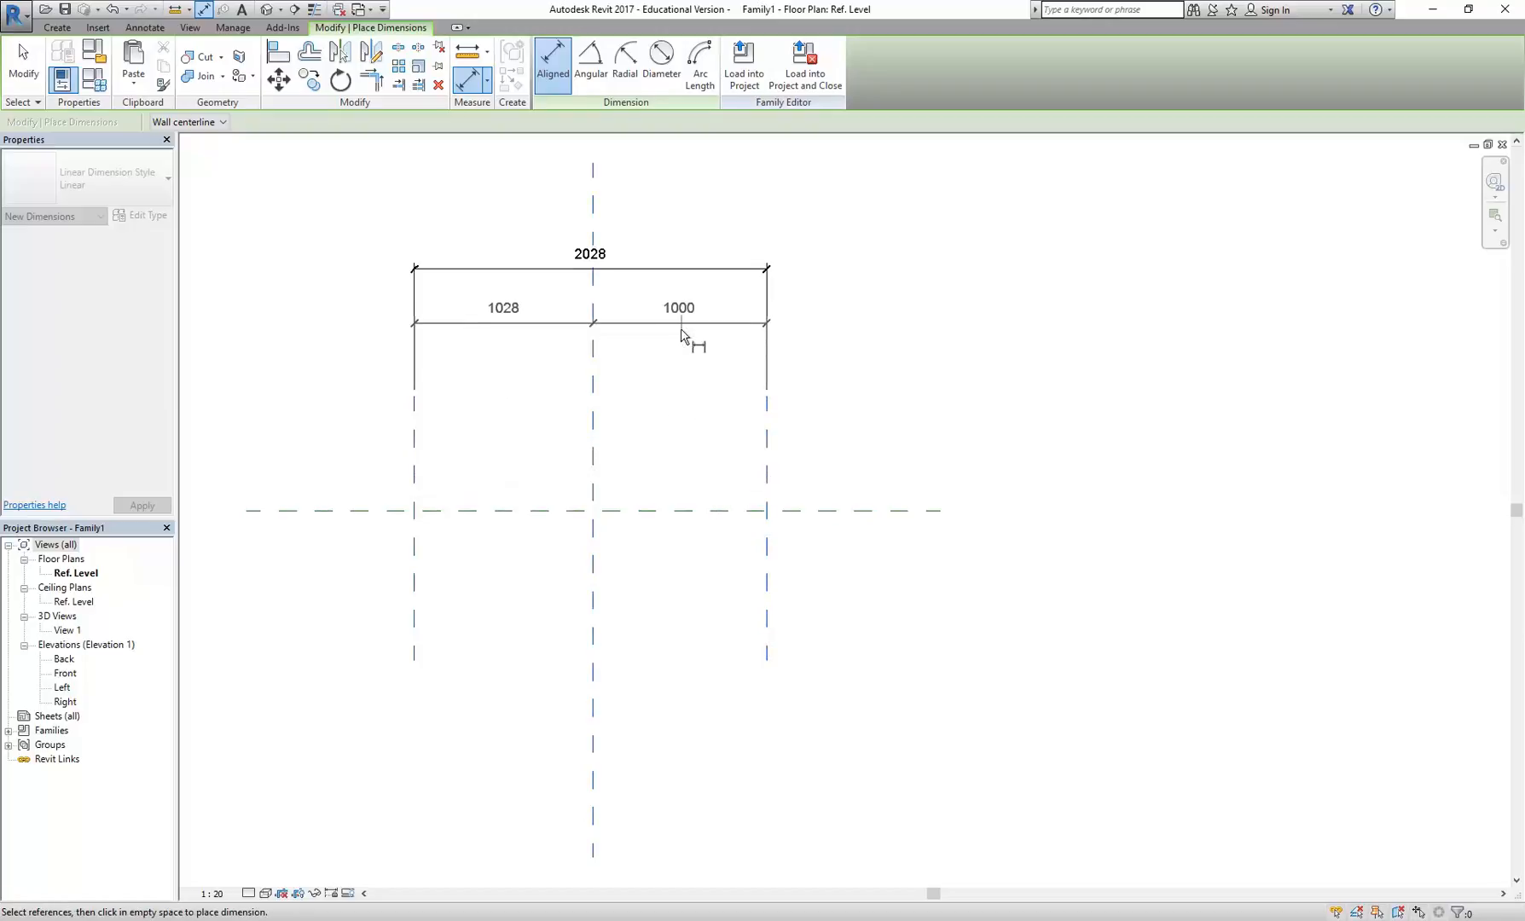
pyautogui.click(681, 335)
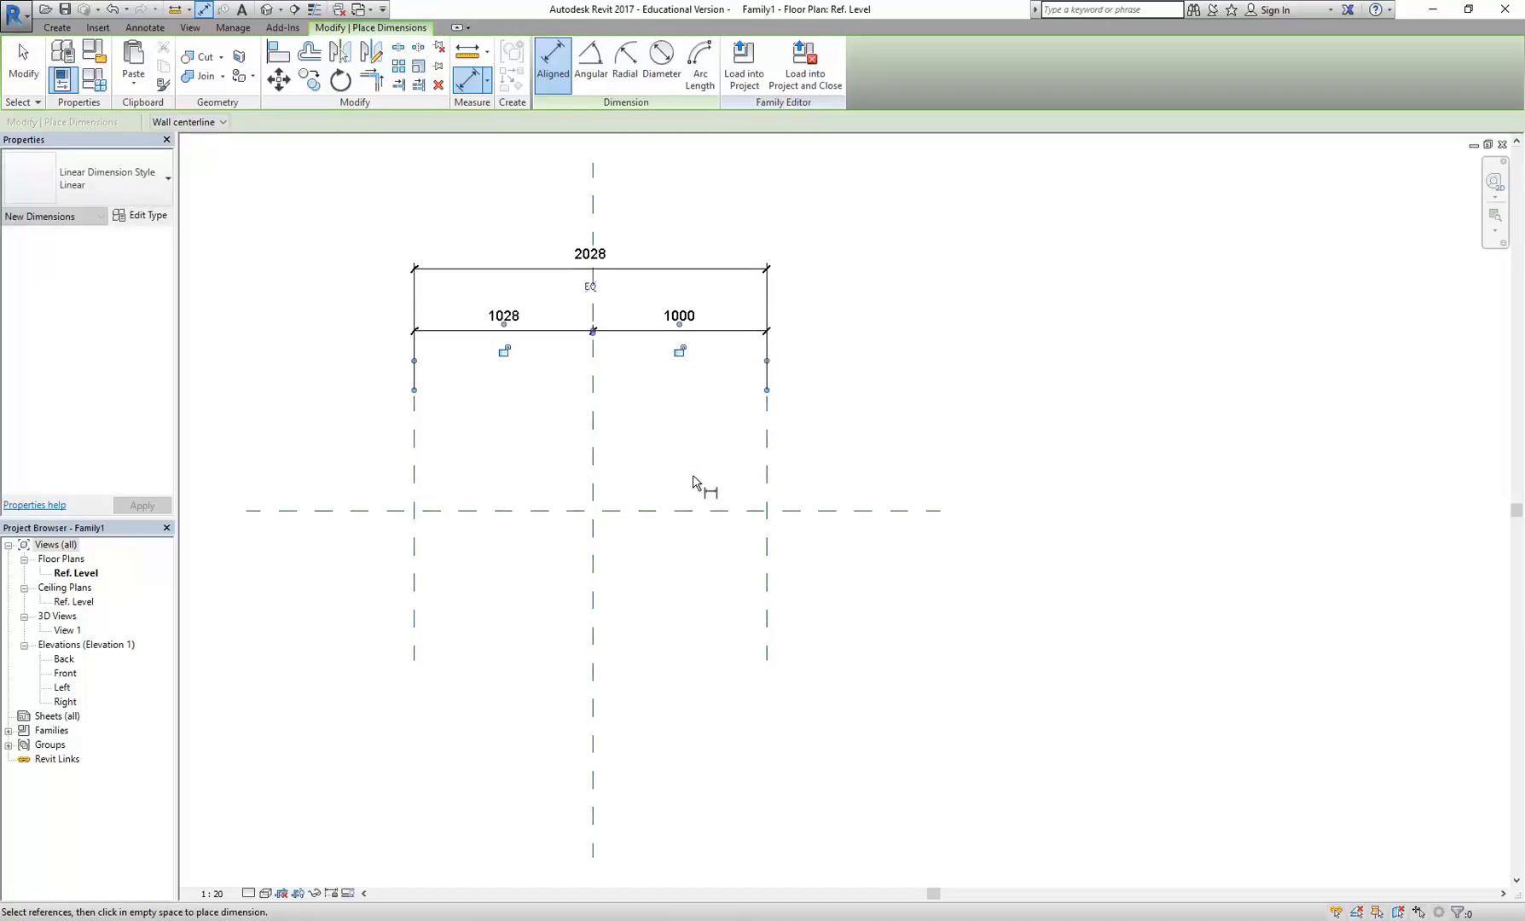
pyautogui.rightClick(430, 227)
pyautogui.rightClick(451, 239)
pyautogui.click(474, 247)
# Apply the EQ equality constraint to the continuous dimension across the left, centre and right reference planes.
pyautogui.moveTo(492, 435); pyautogui.dragTo(492, 490, button='middle')
pyautogui.scroll(1, 492, 491)
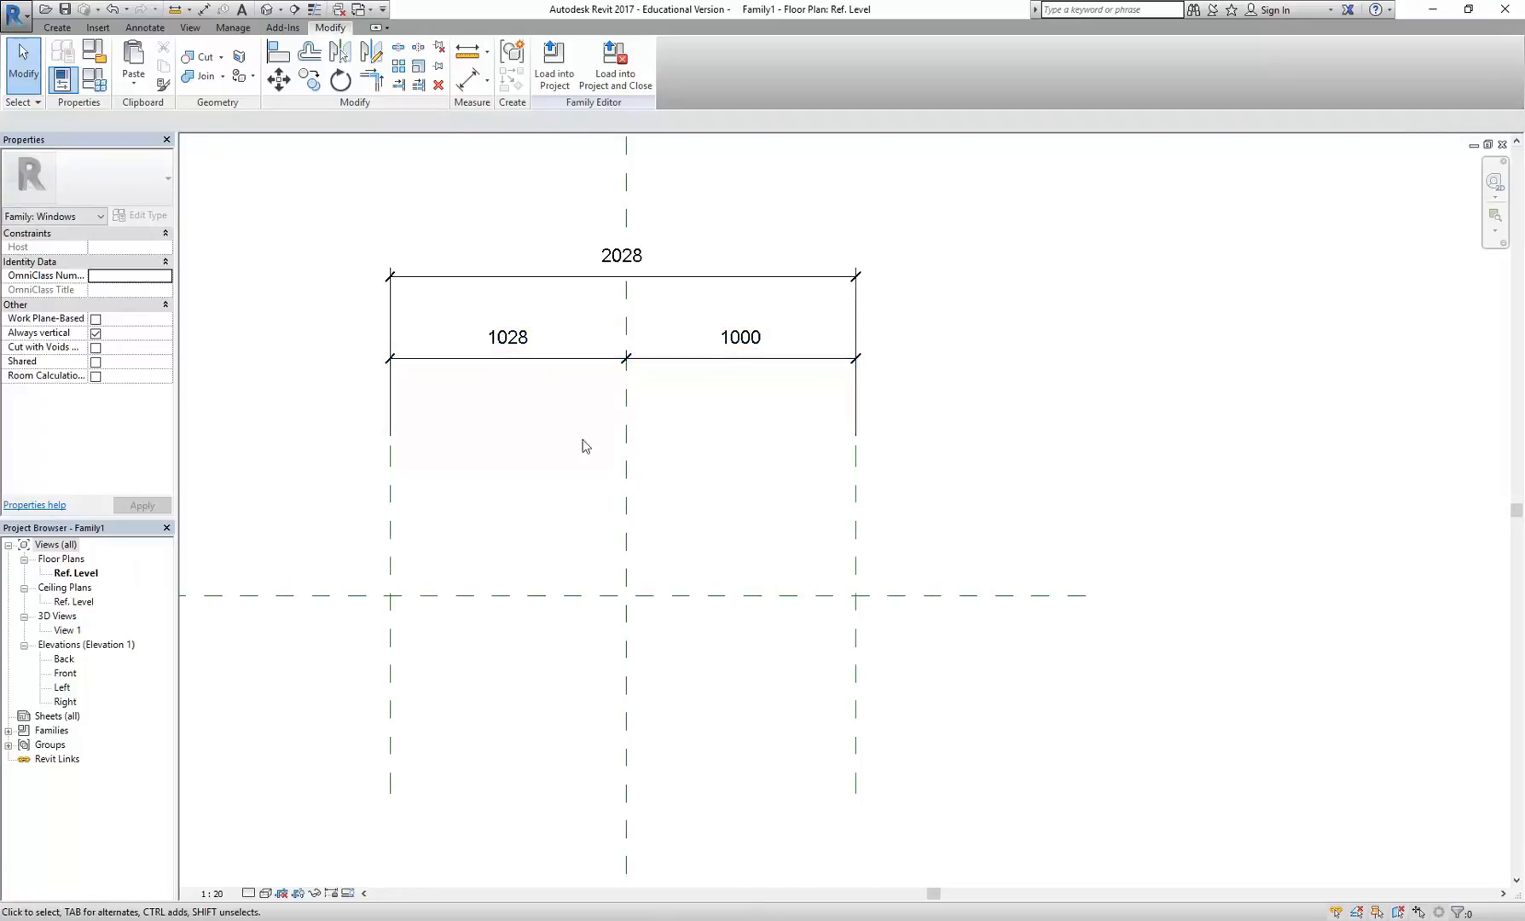
pyautogui.click(522, 361)
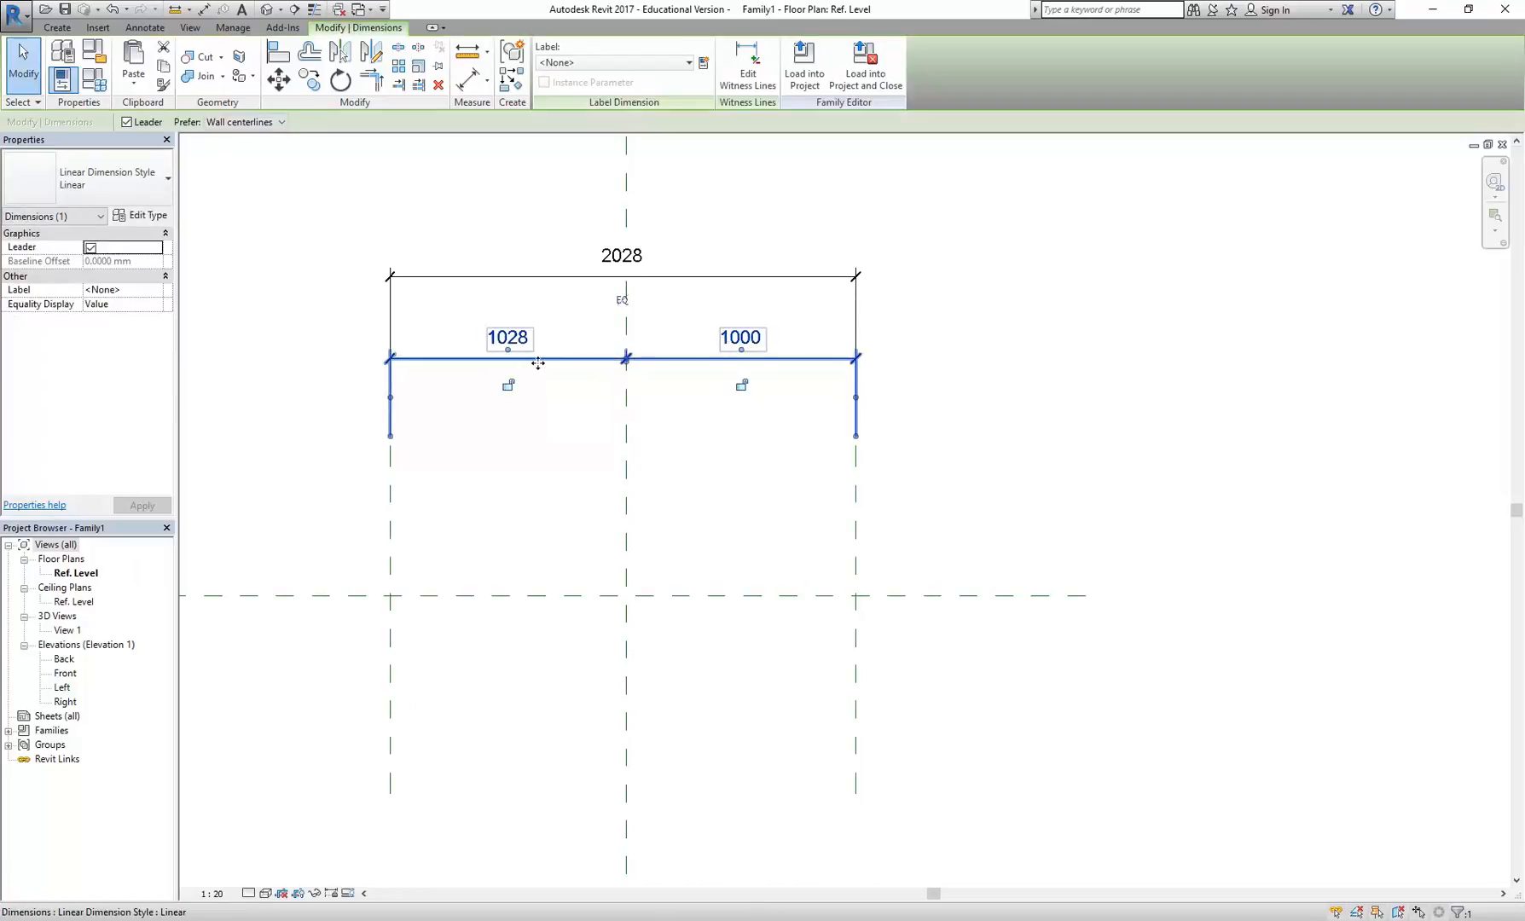
pyautogui.click(621, 301)
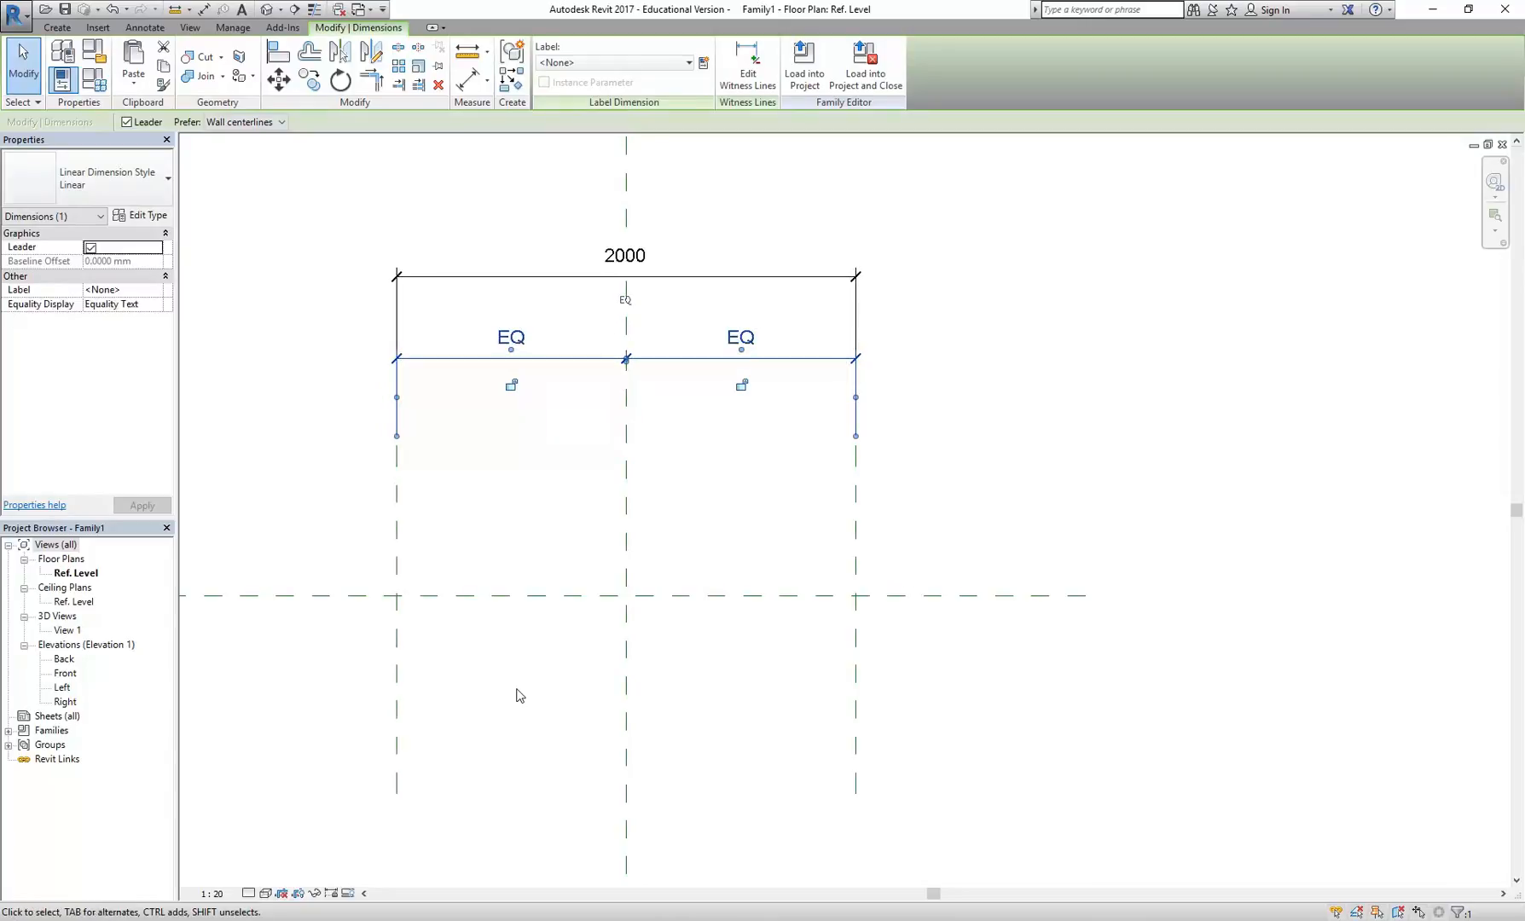
pyautogui.click(502, 515)
pyautogui.click(399, 537)
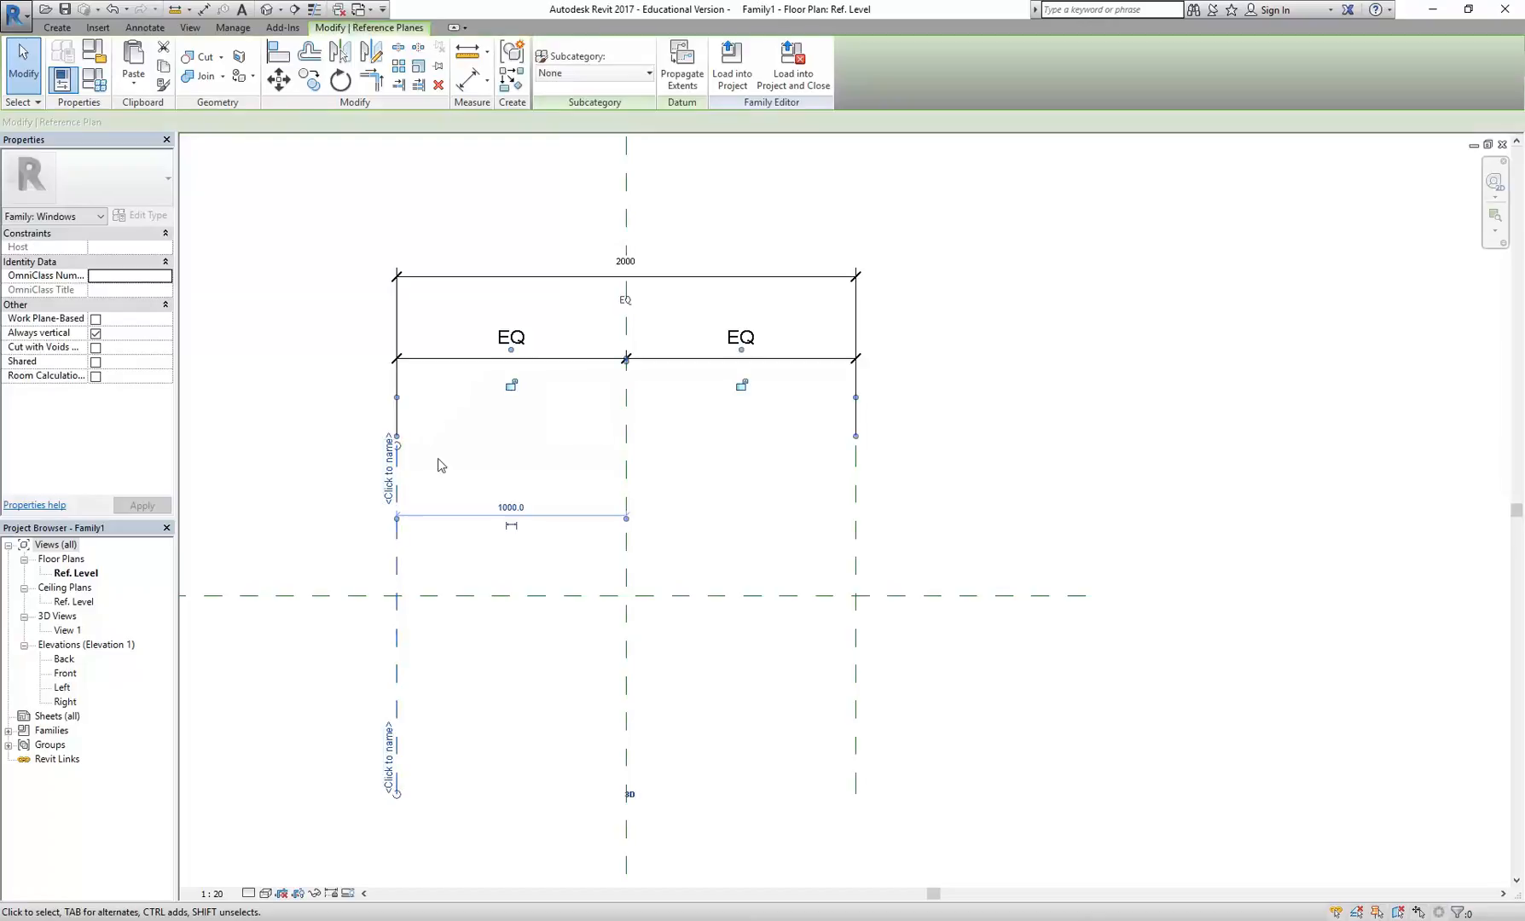
pyautogui.click(626, 269)
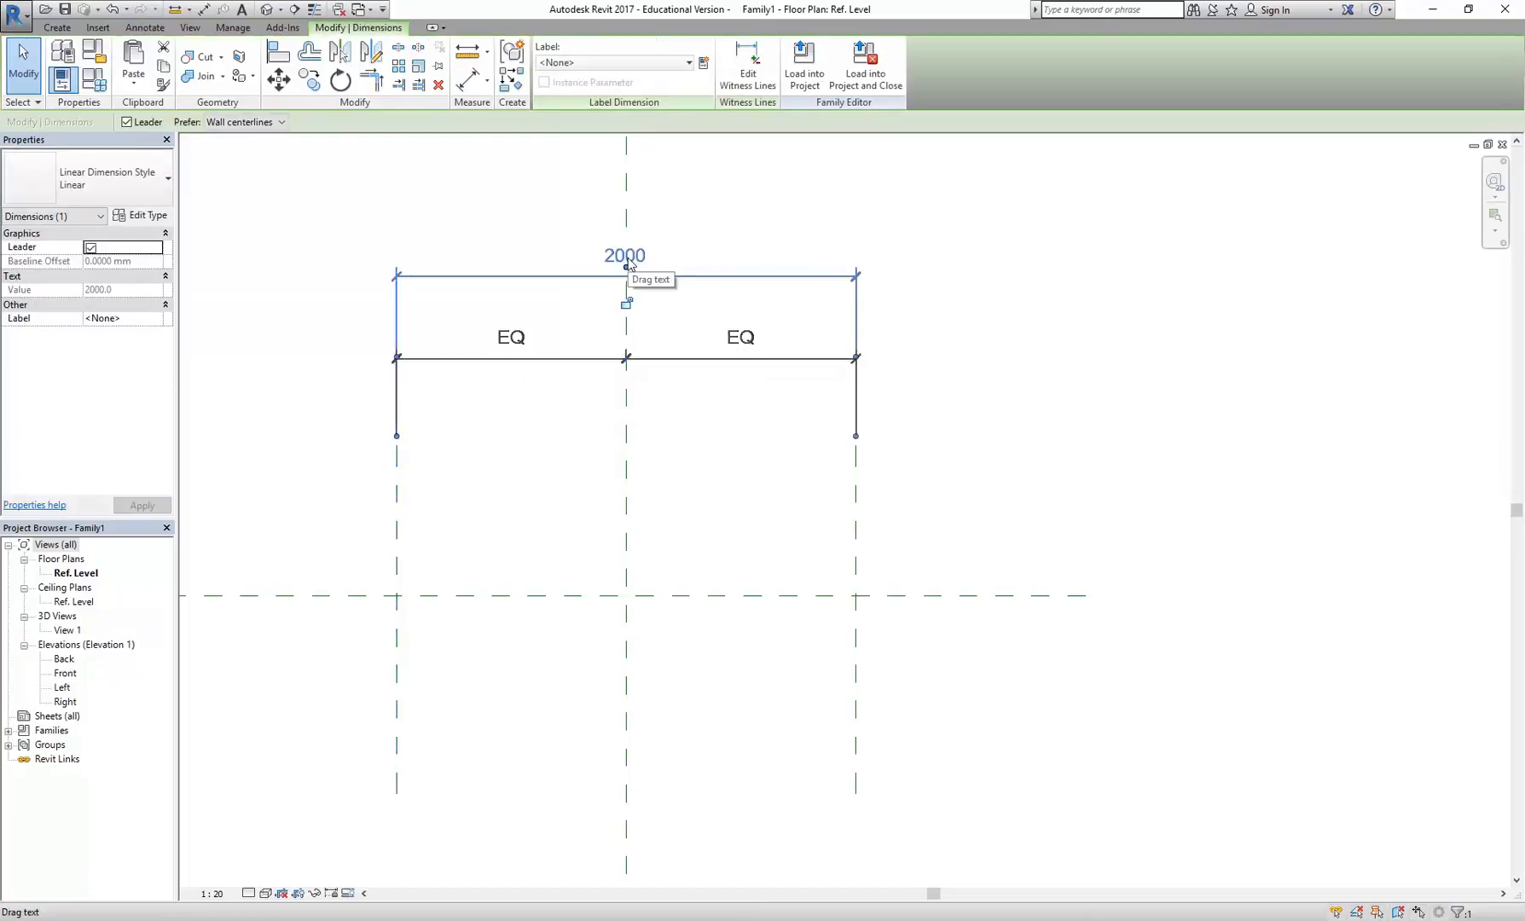
pyautogui.click(397, 537)
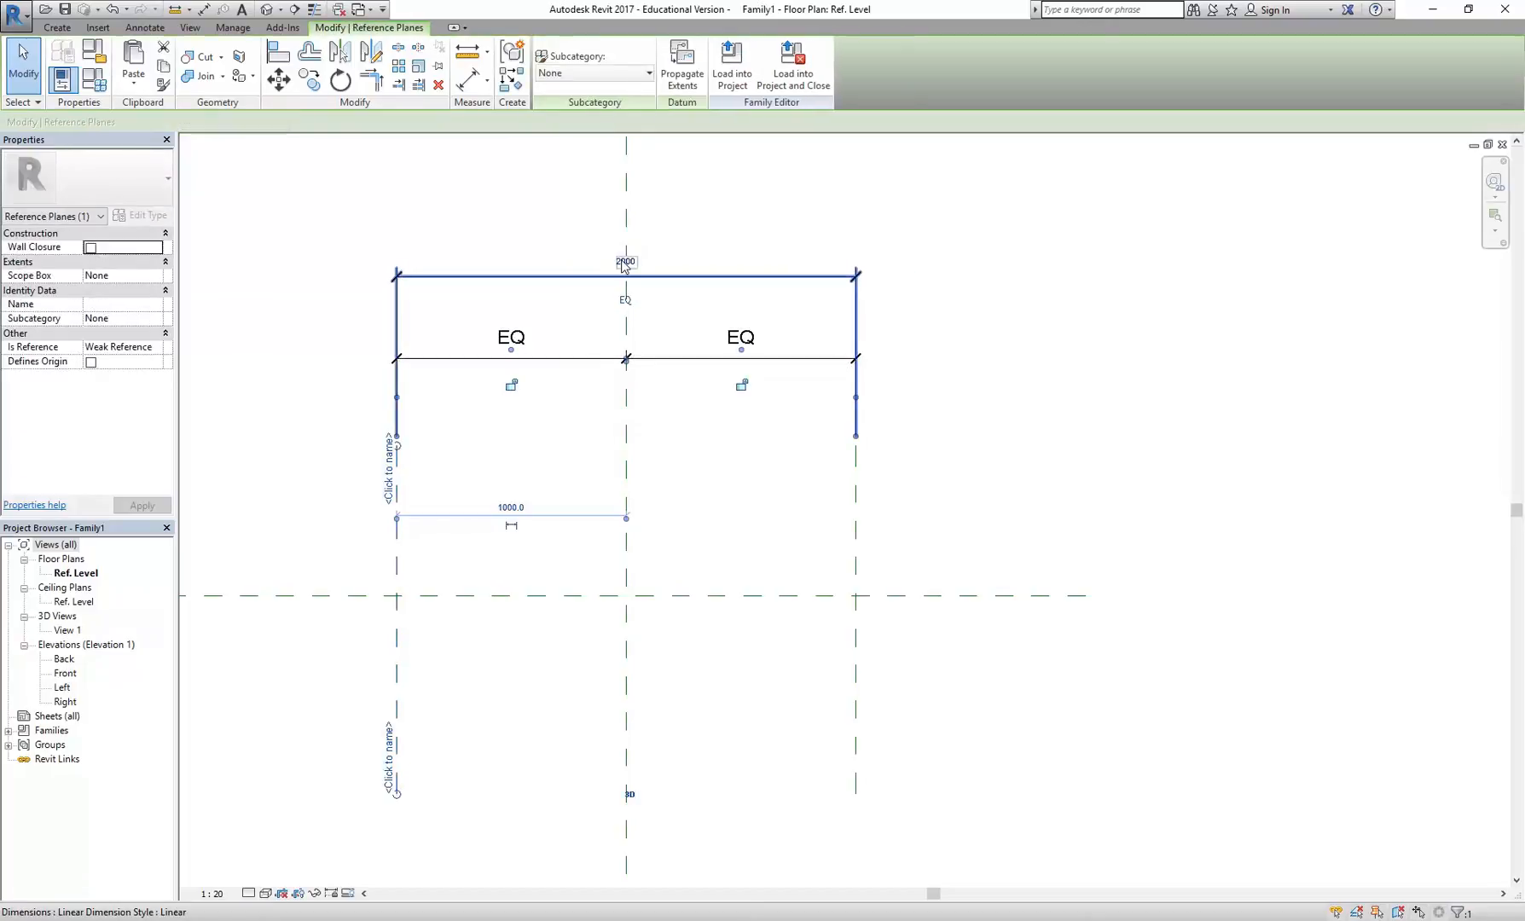
pyautogui.click(453, 473)
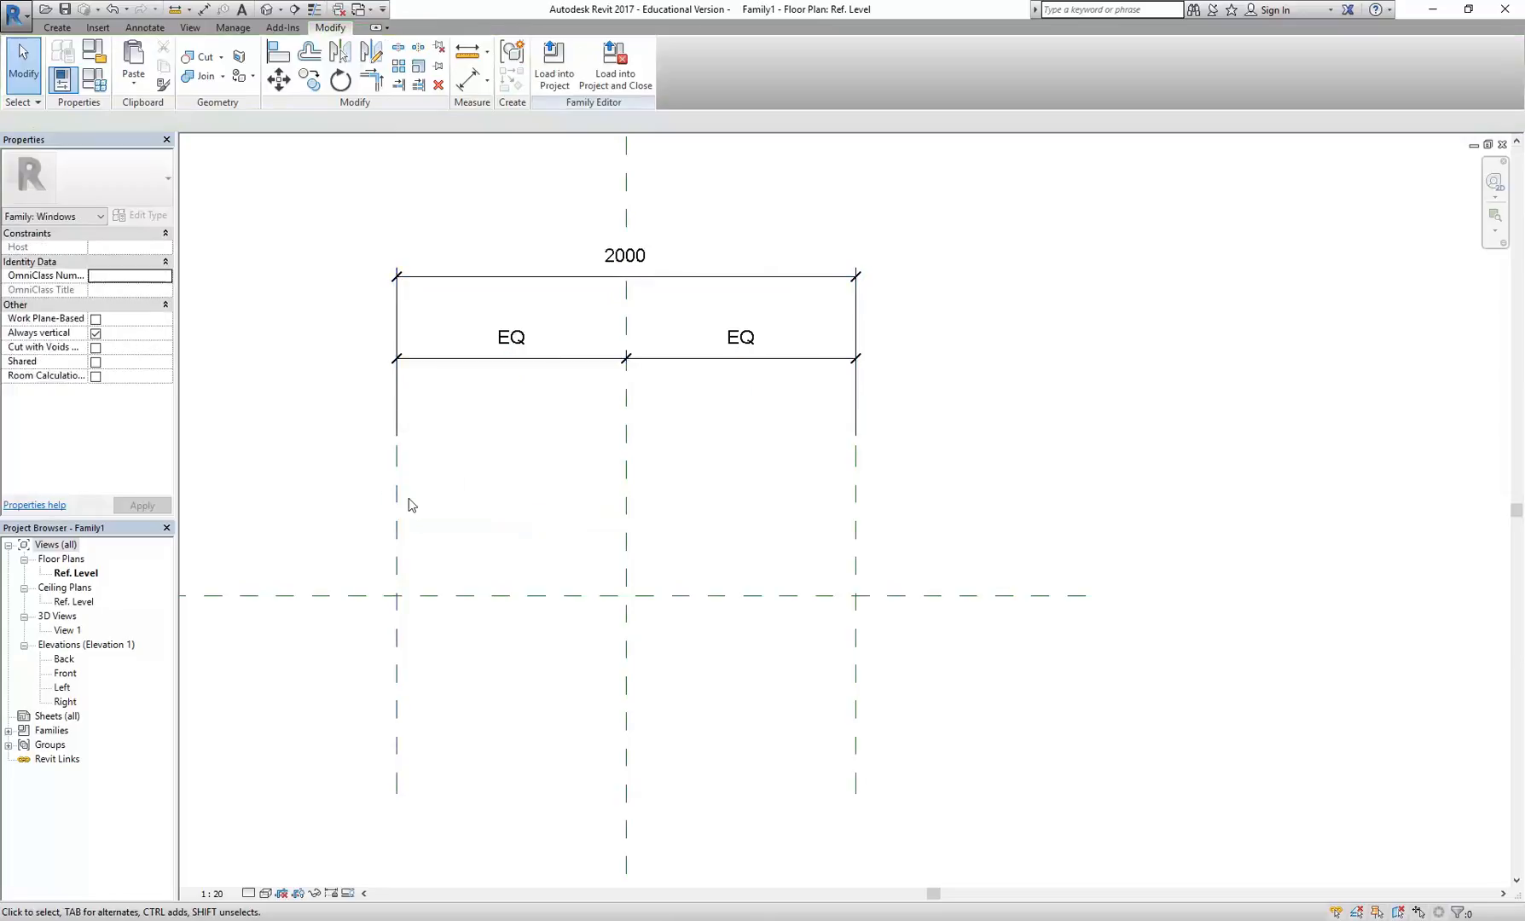
pyautogui.click(398, 517)
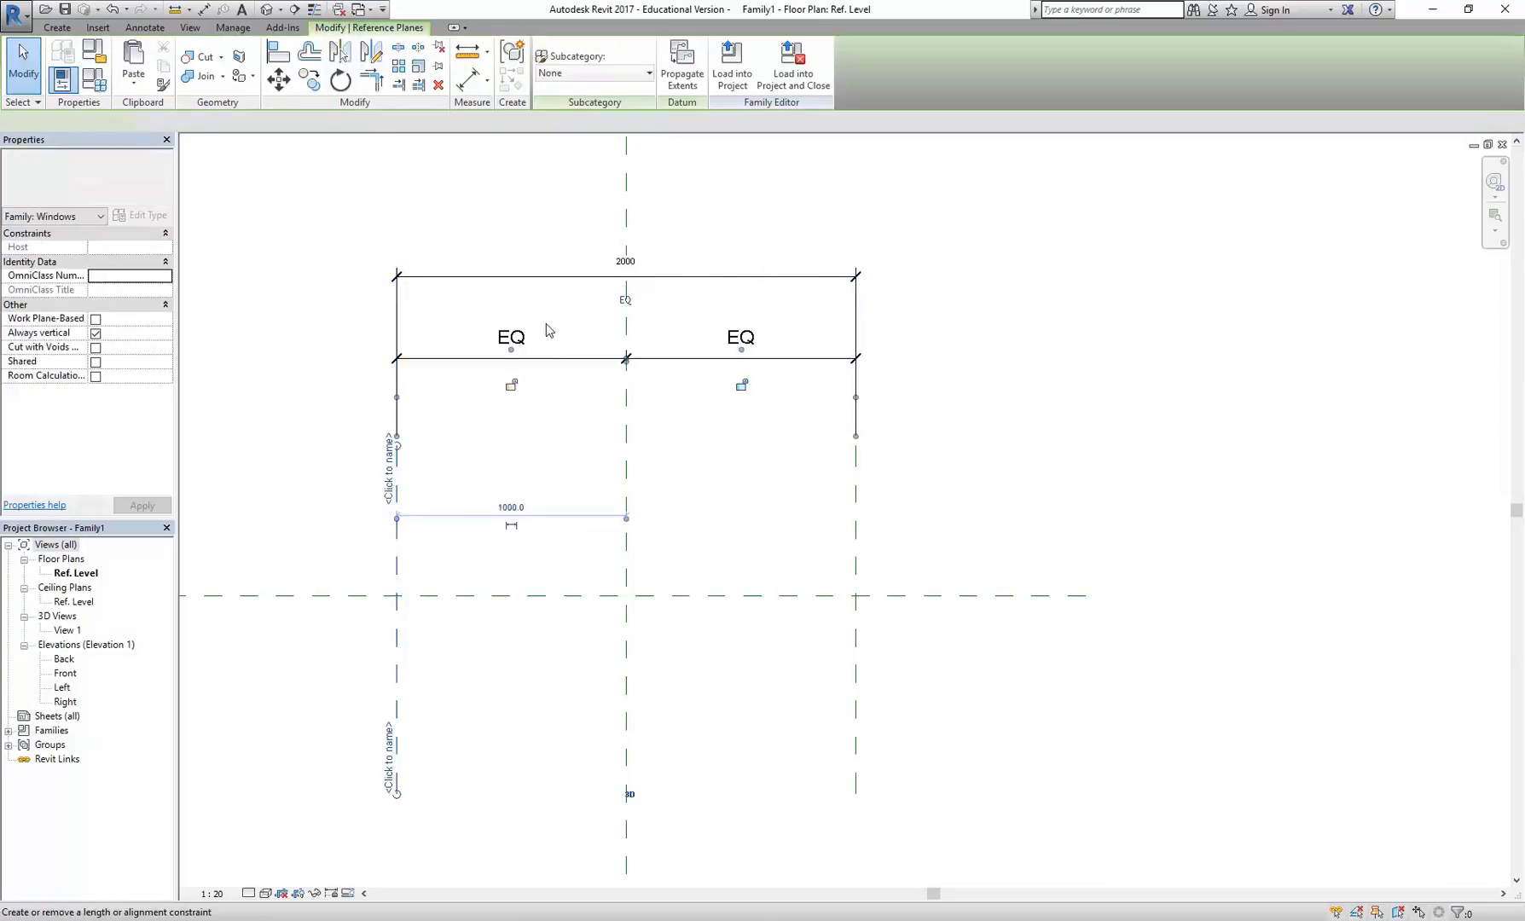
pyautogui.click(624, 263)
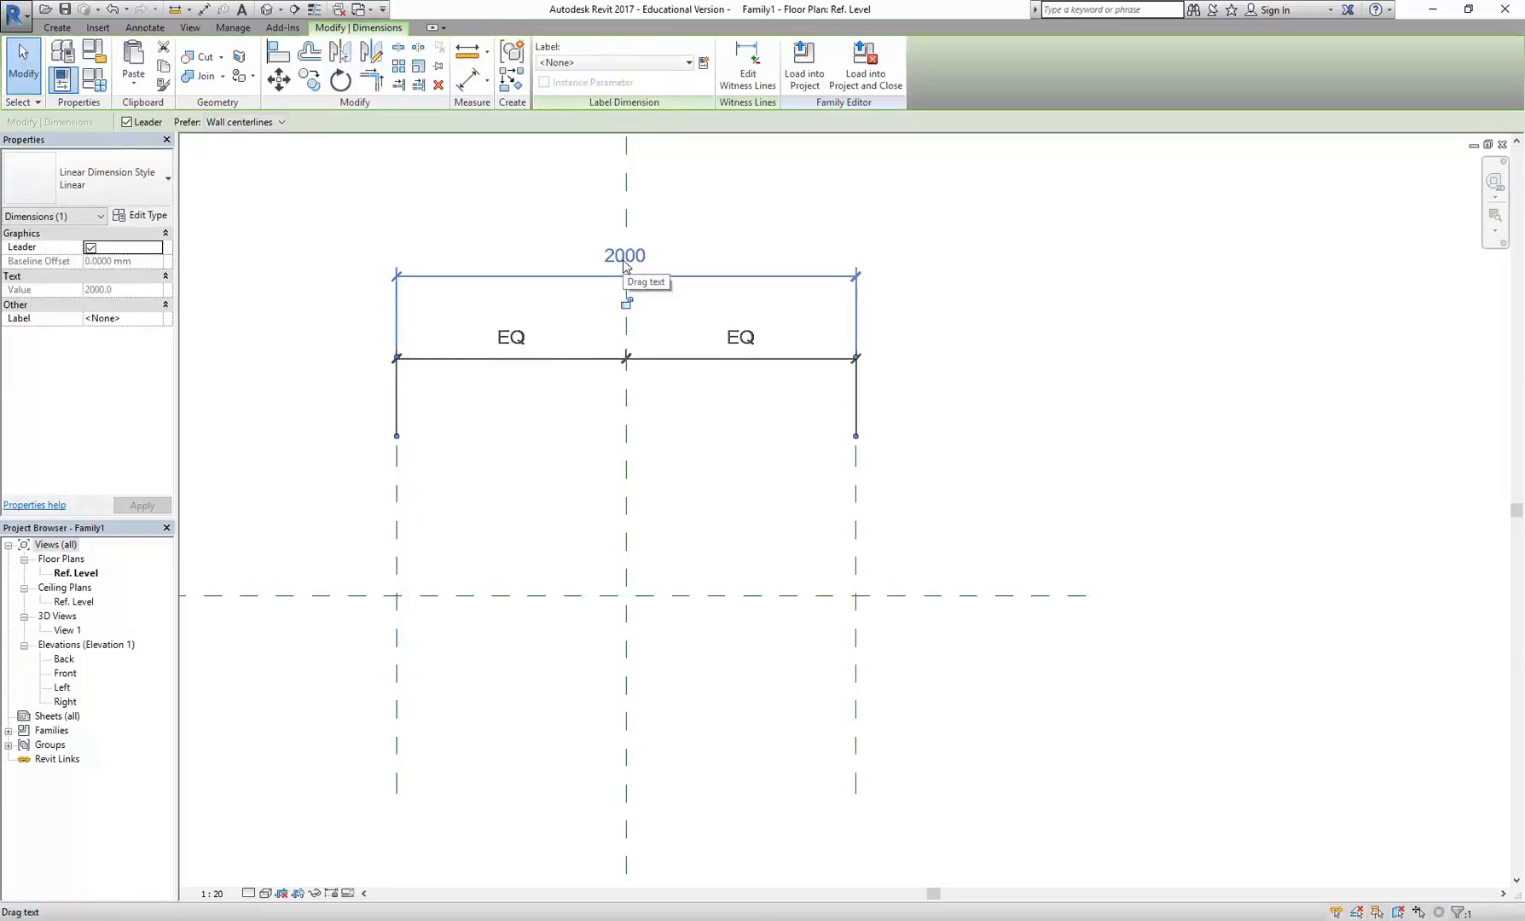
pyautogui.click(412, 234)
pyautogui.moveTo(436, 258); pyautogui.dragTo(435, 303, button='middle')
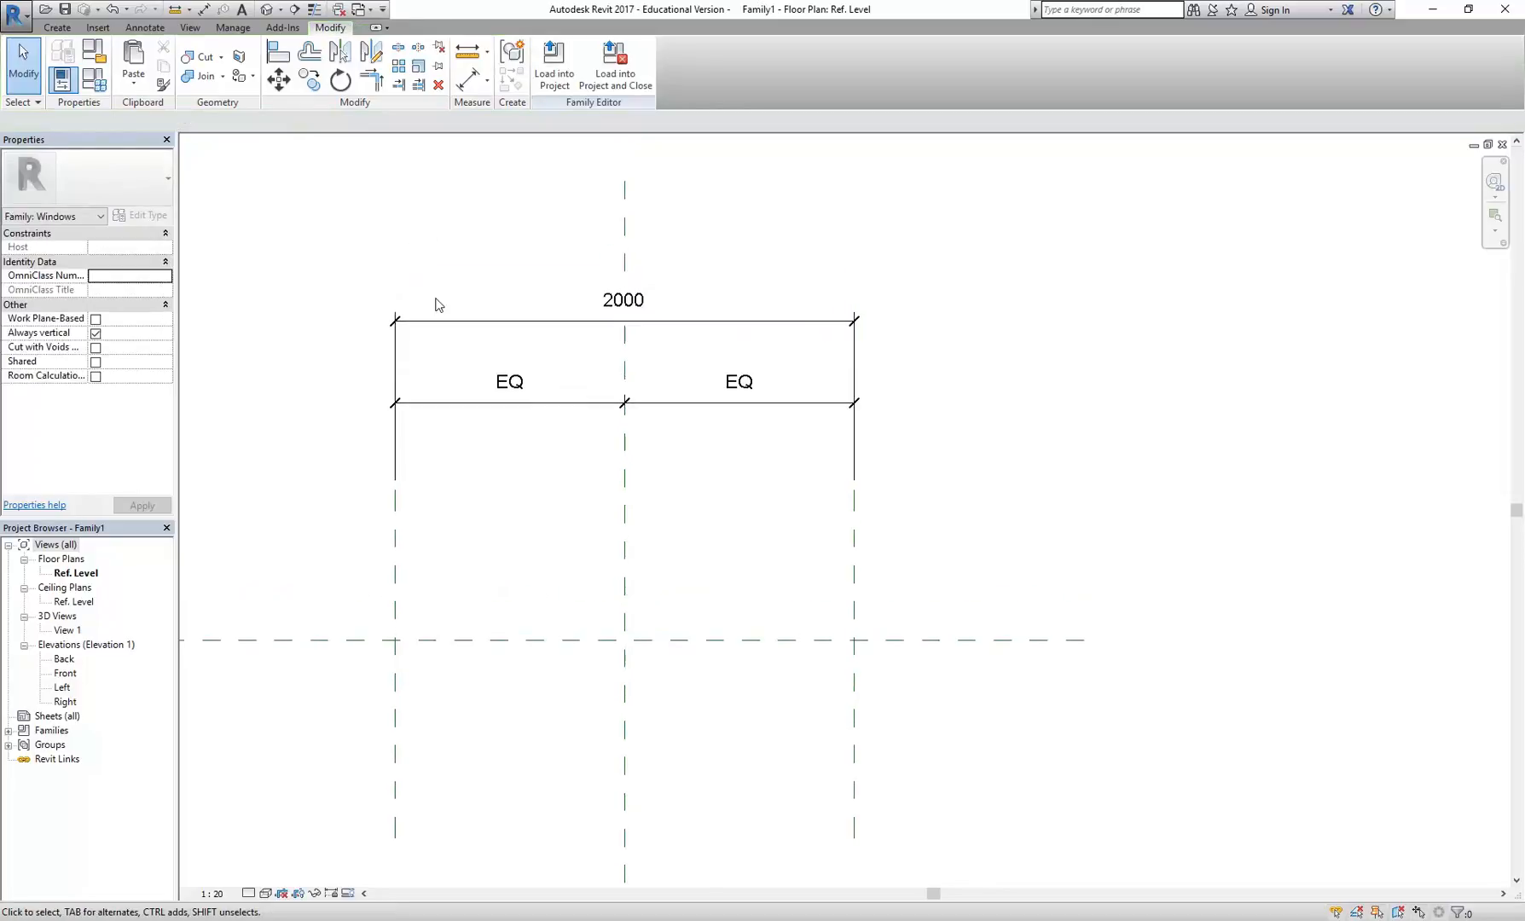
# Label the overall dimension between the two outer vertical reference planes with the Width parameter.
pyautogui.click(473, 322)
pyautogui.moveTo(481, 551); pyautogui.dragTo(558, 551, button='middle')
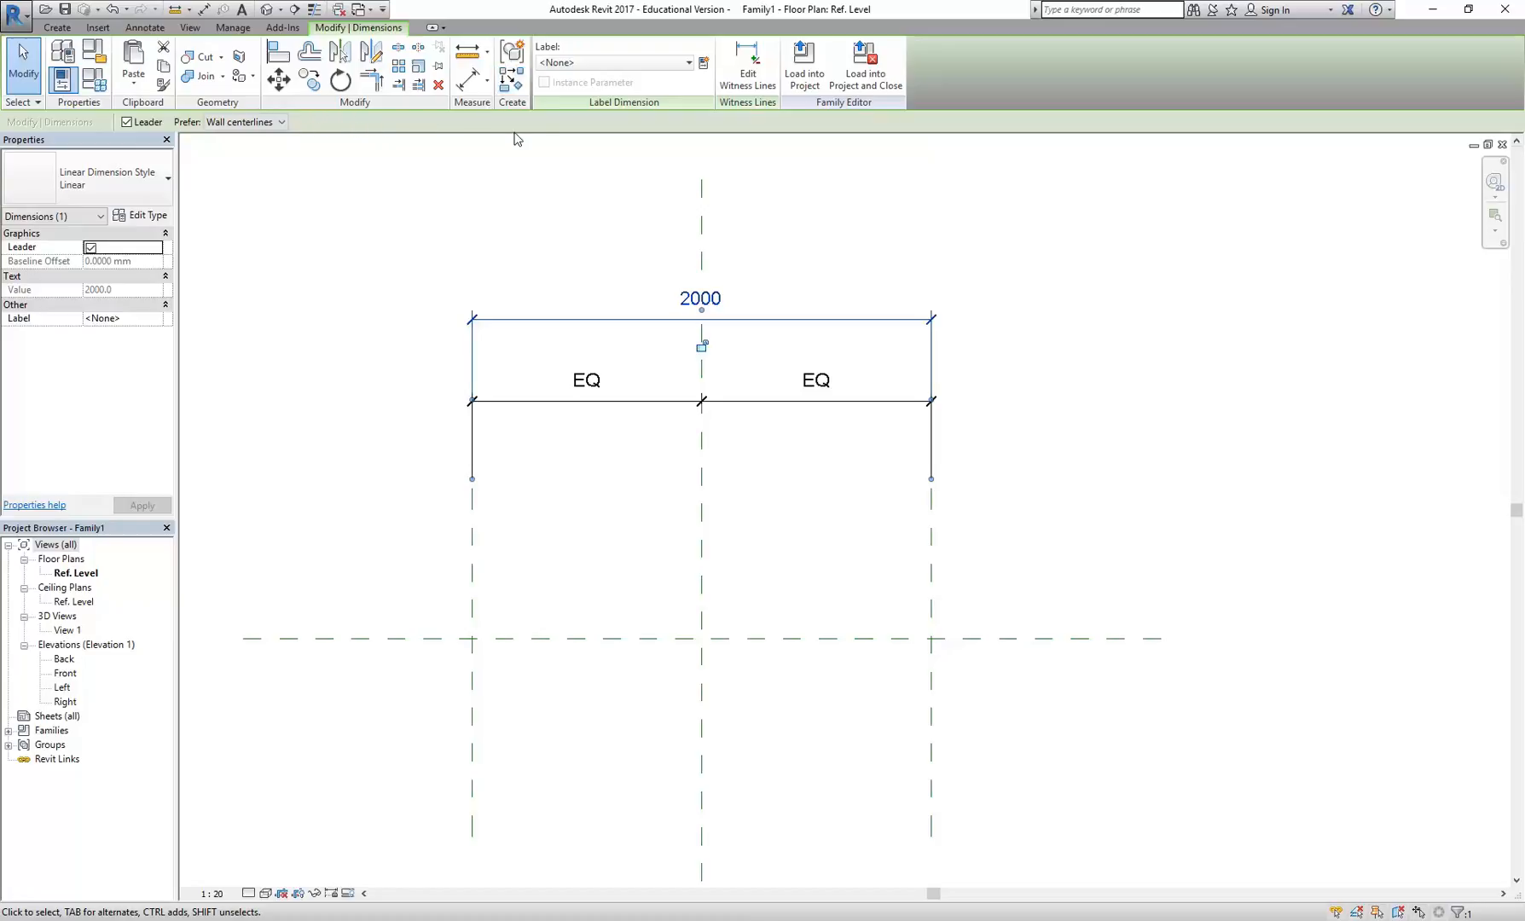
pyautogui.click(625, 68)
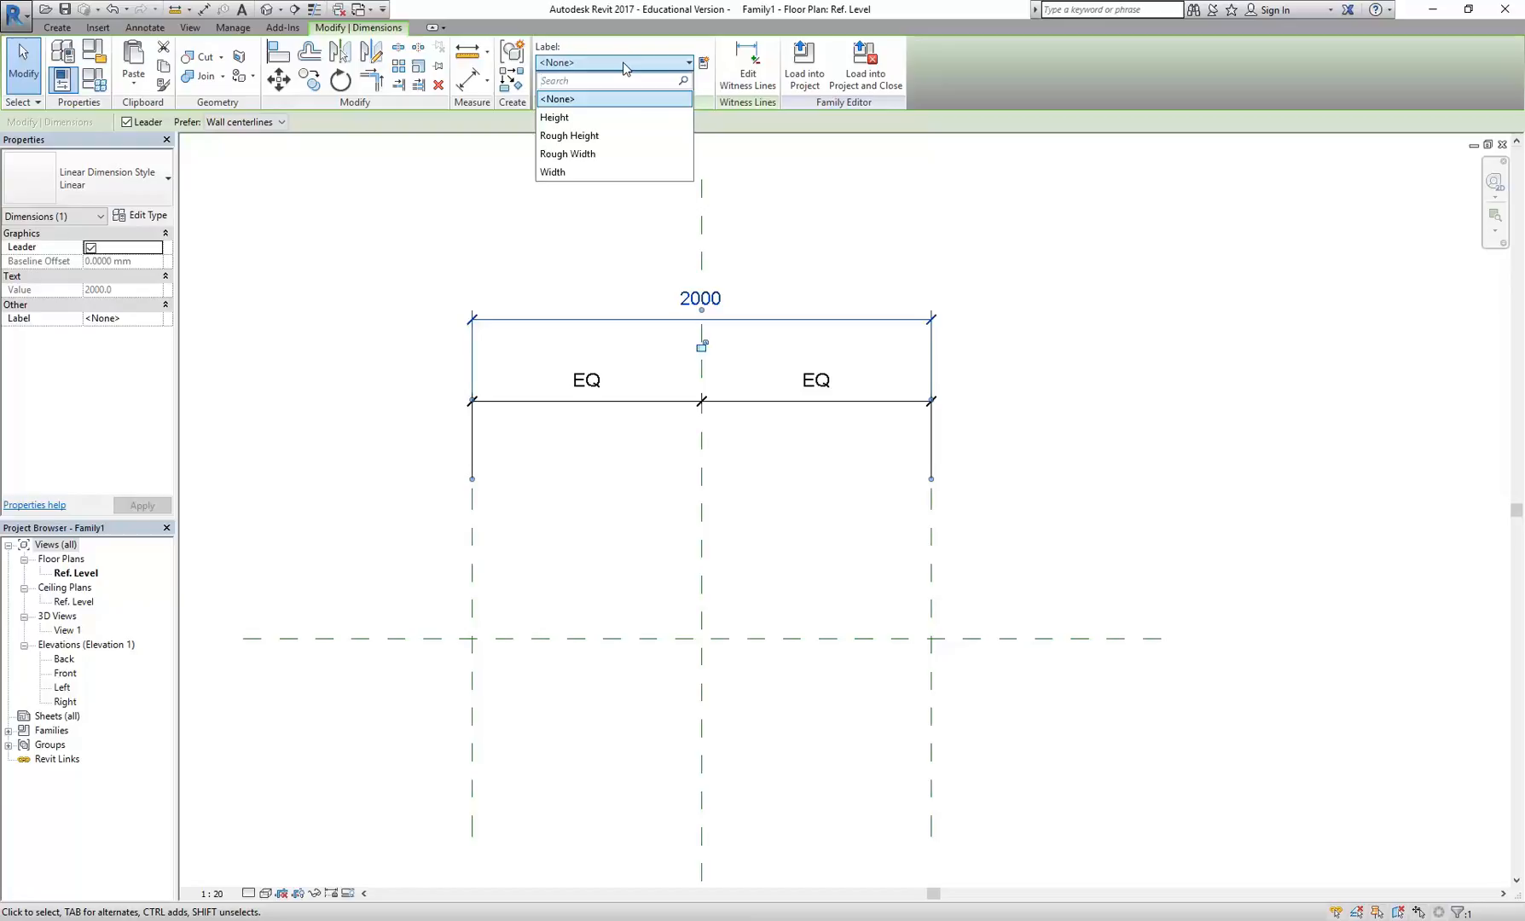
pyautogui.click(585, 172)
pyautogui.click(356, 331)
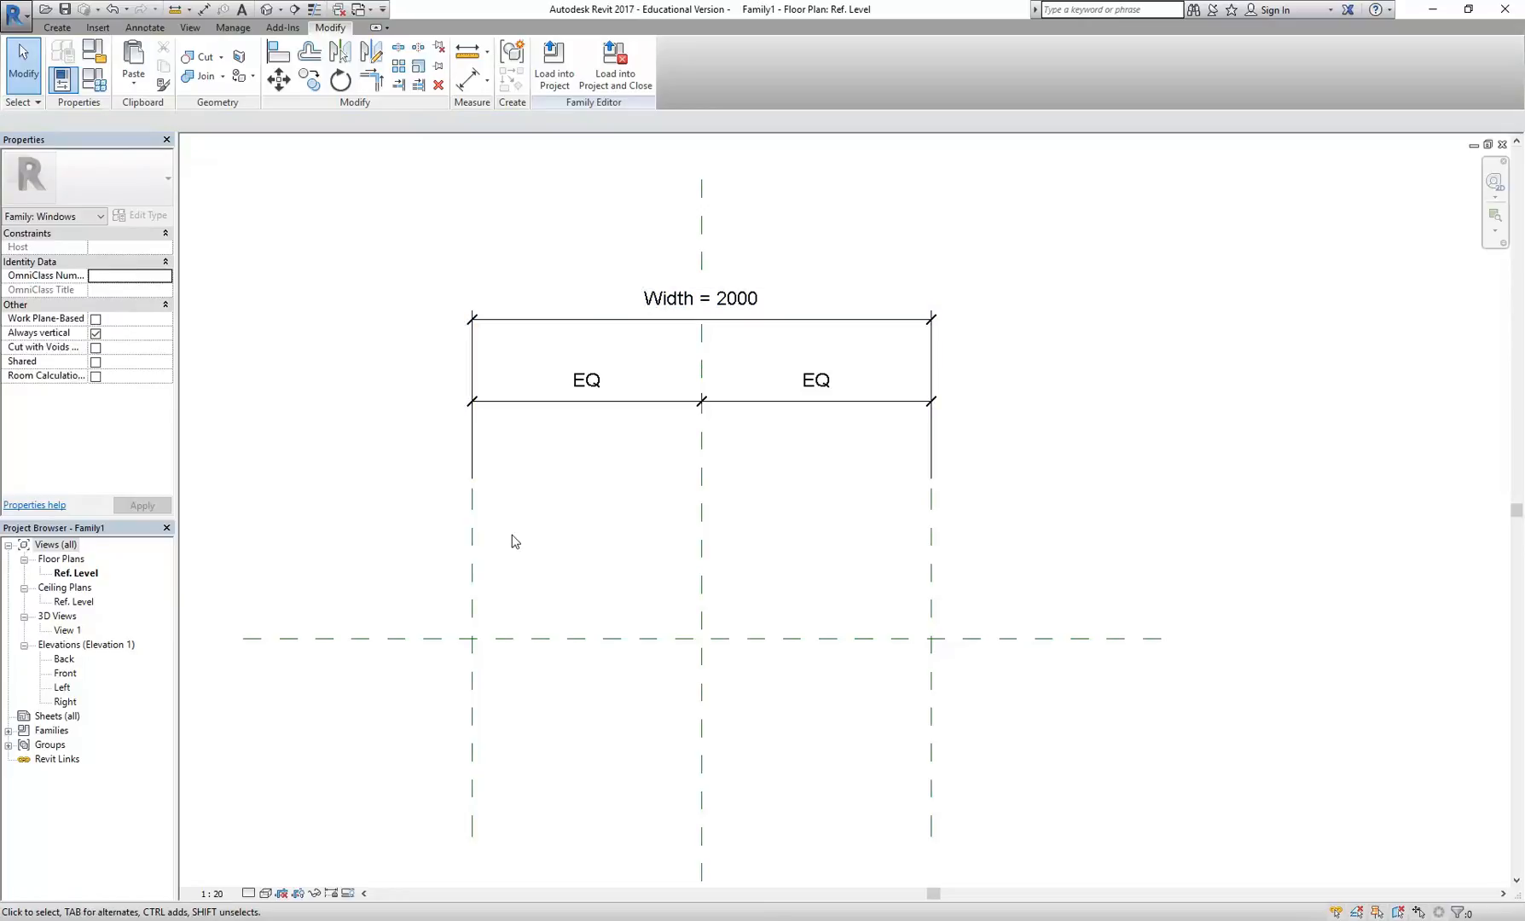
# Set the labelled Width dimension between the outer vertical reference planes to 1500 mm.
pyautogui.scroll(1, 512, 539)
pyautogui.moveTo(510, 537); pyautogui.dragTo(503, 558, button='middle')
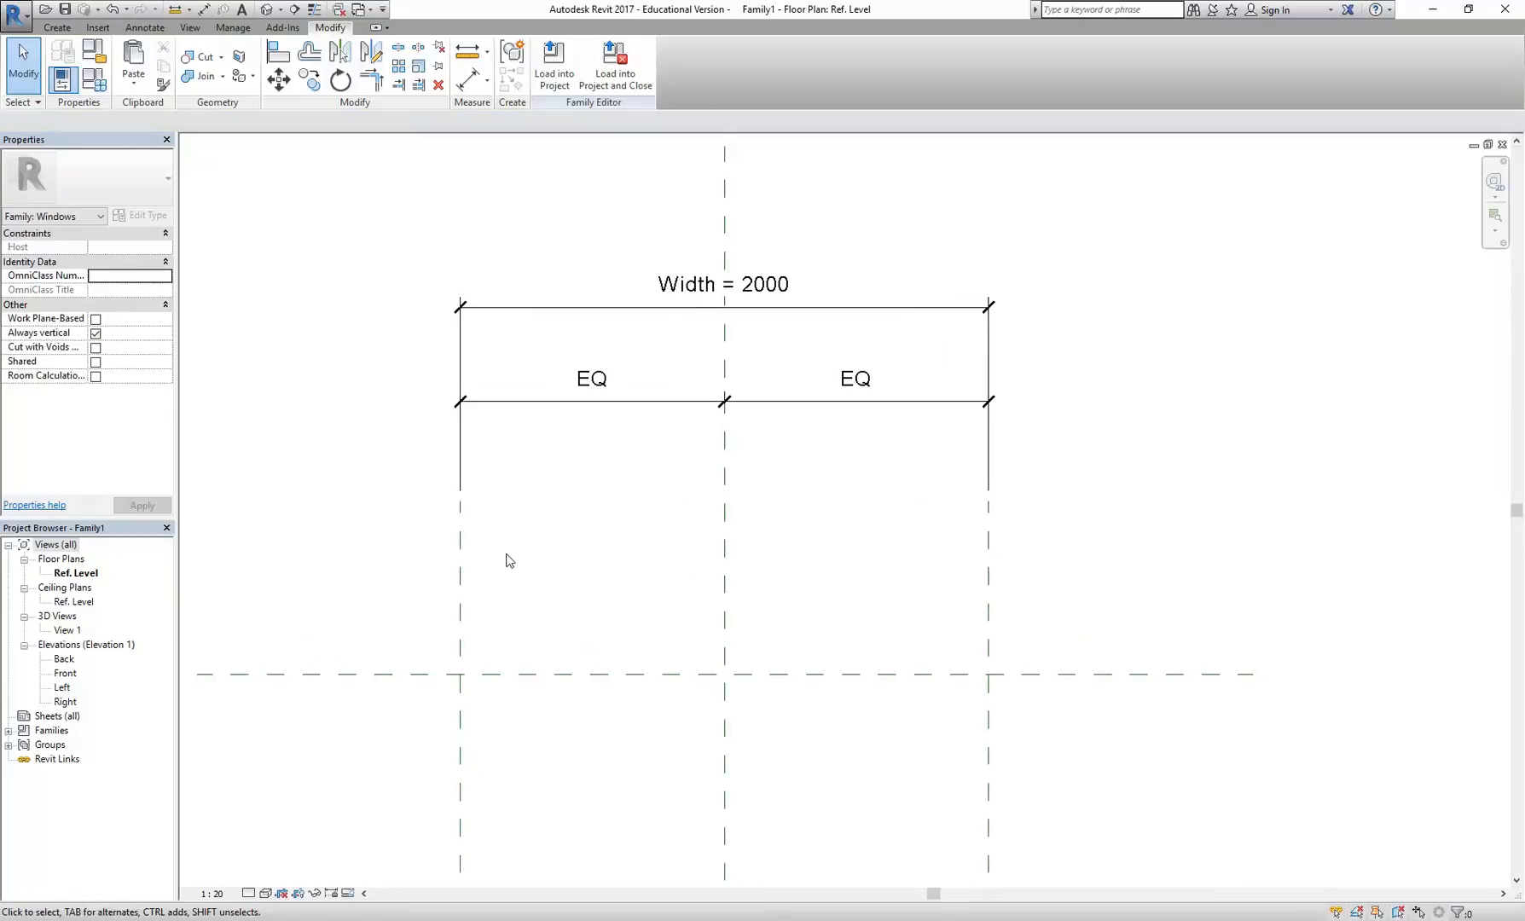
pyautogui.click(462, 583)
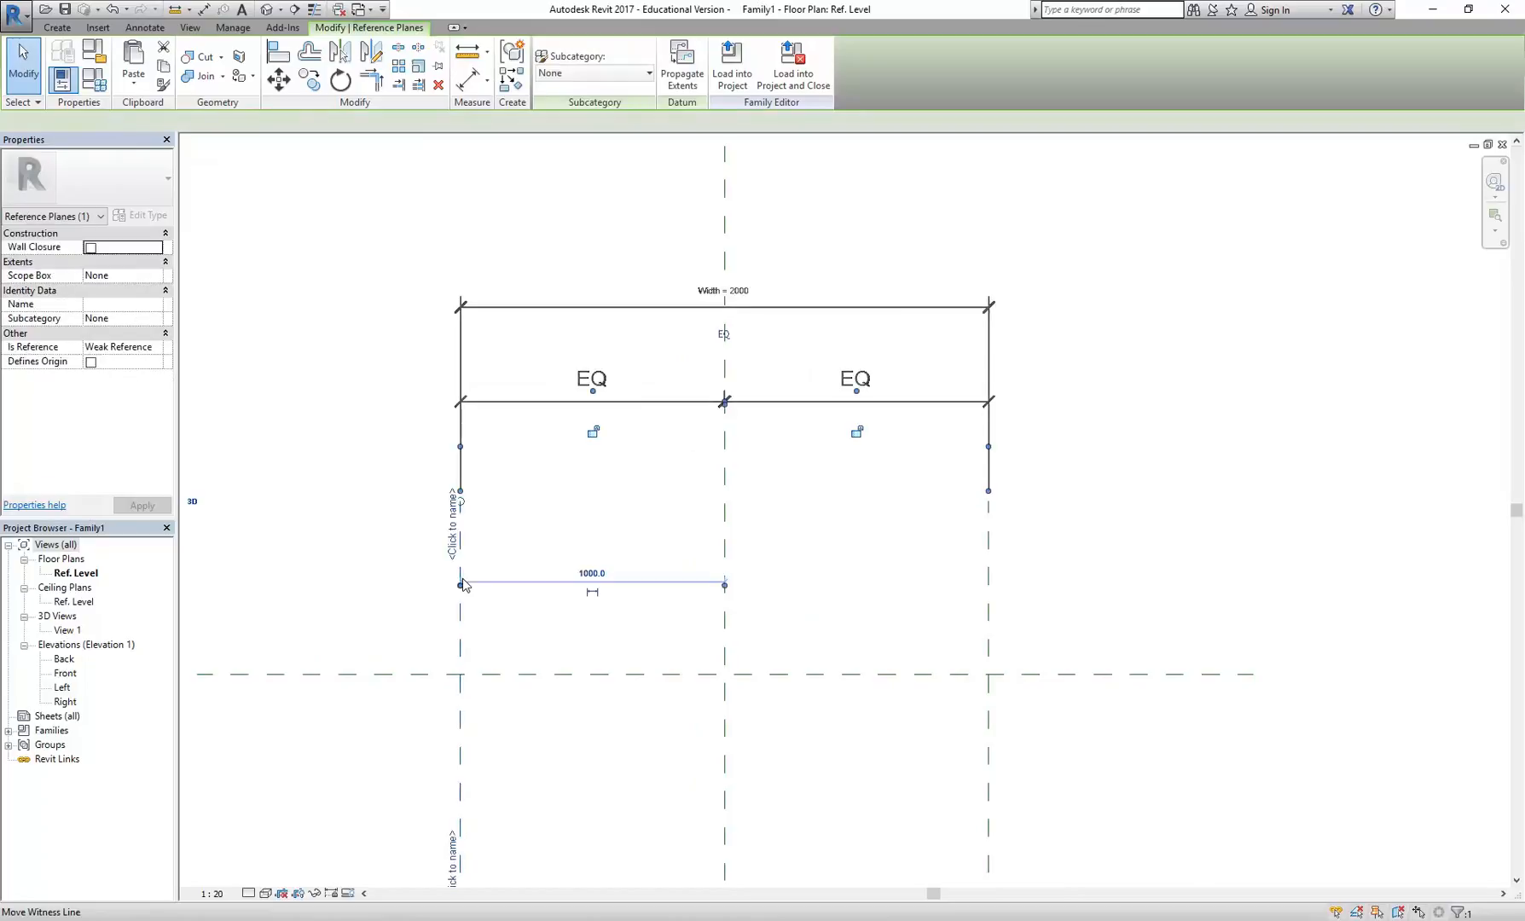
pyautogui.click(702, 295)
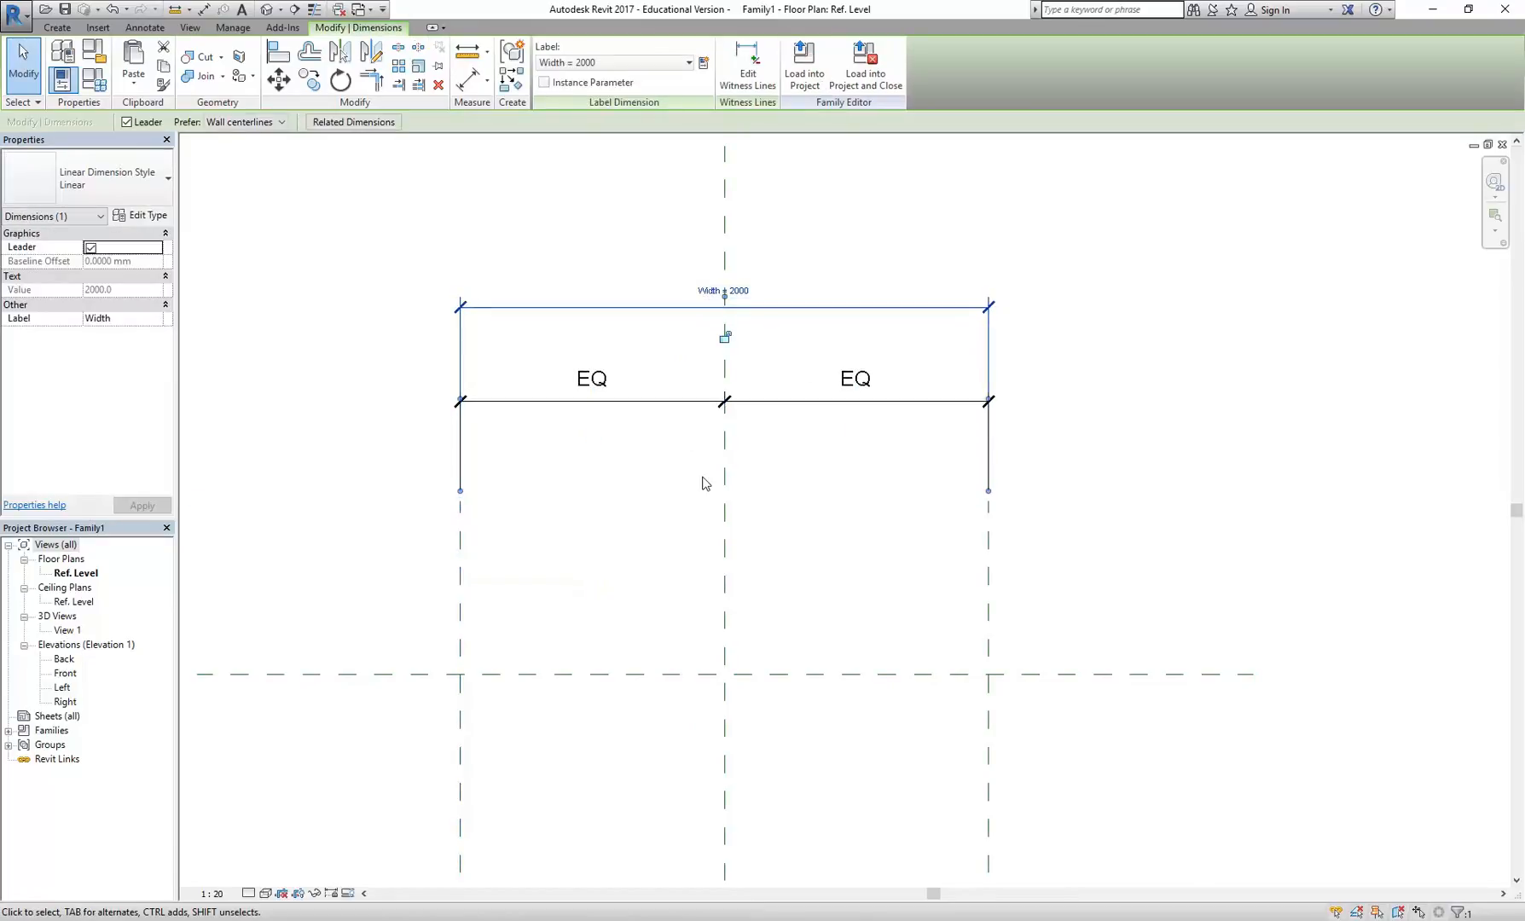
pyautogui.click(604, 232)
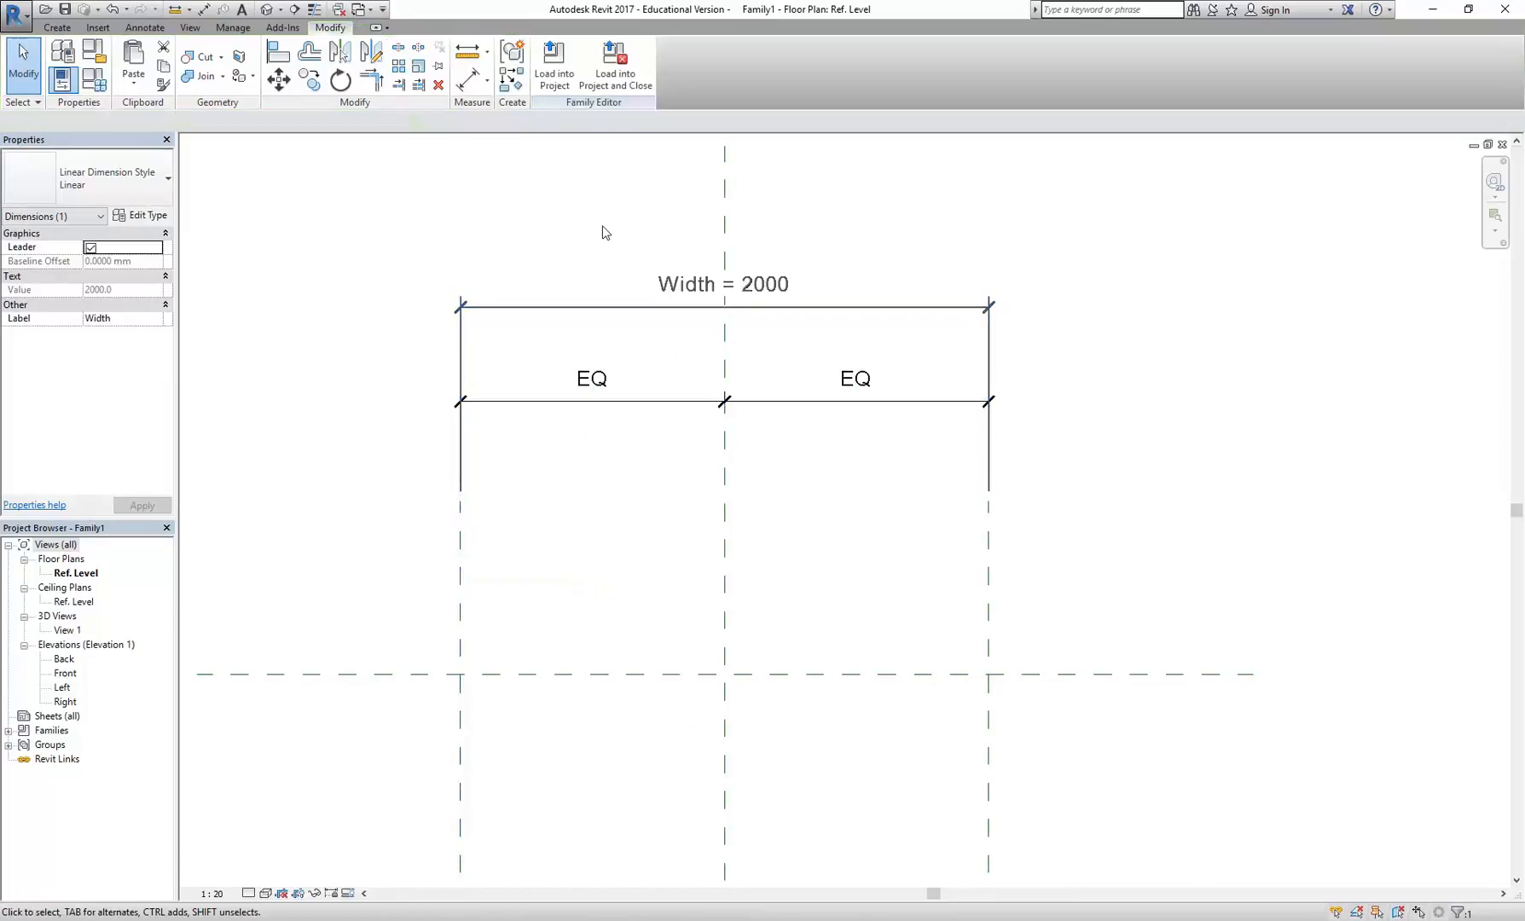
pyautogui.click(610, 386)
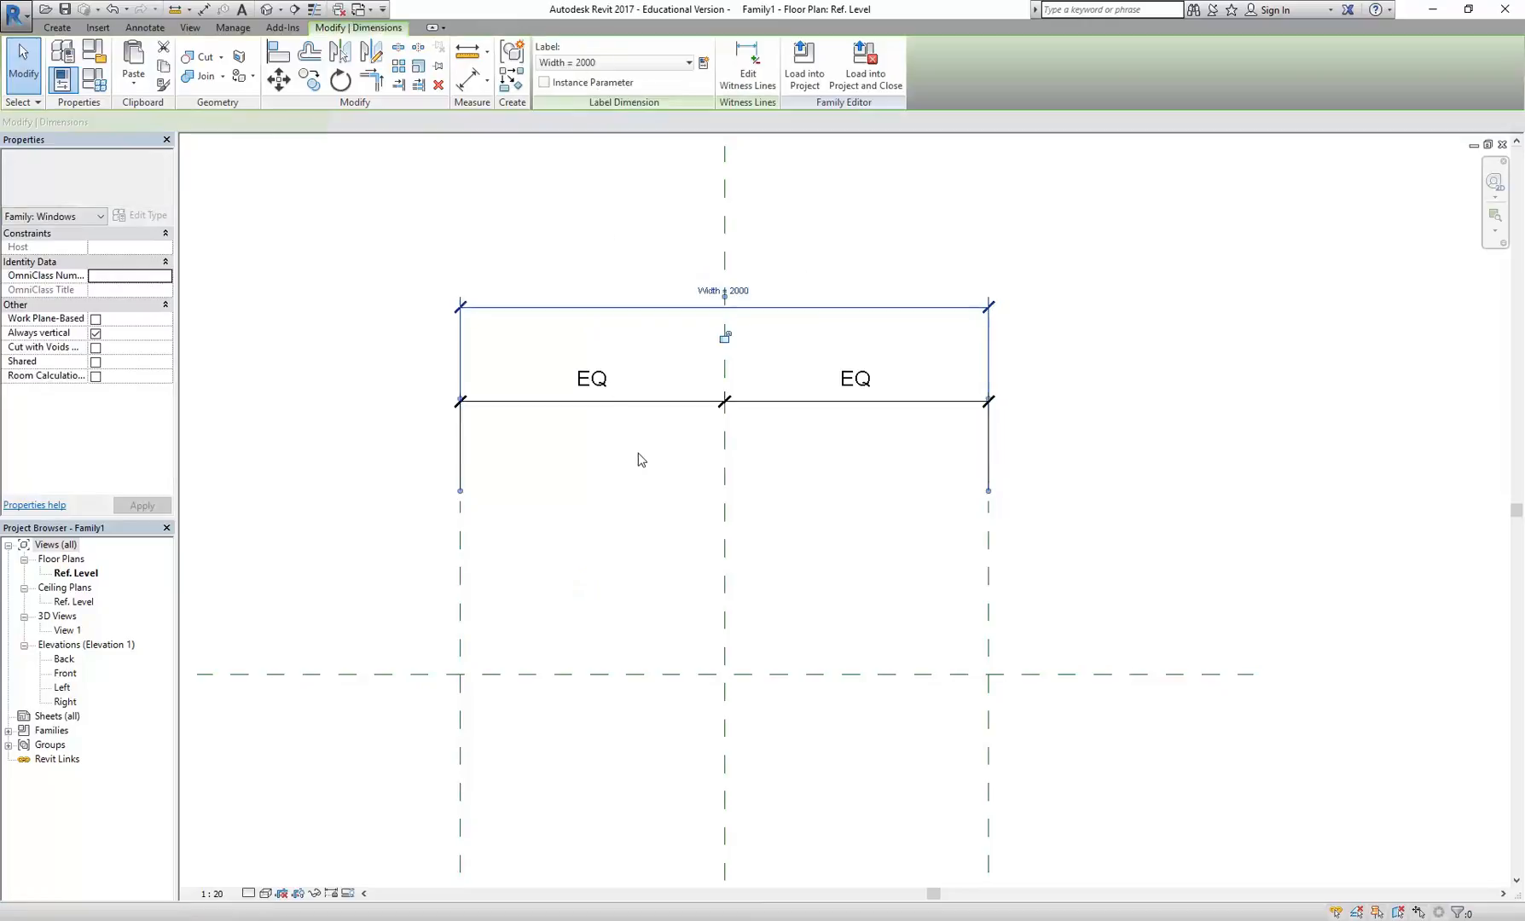
pyautogui.click(708, 290)
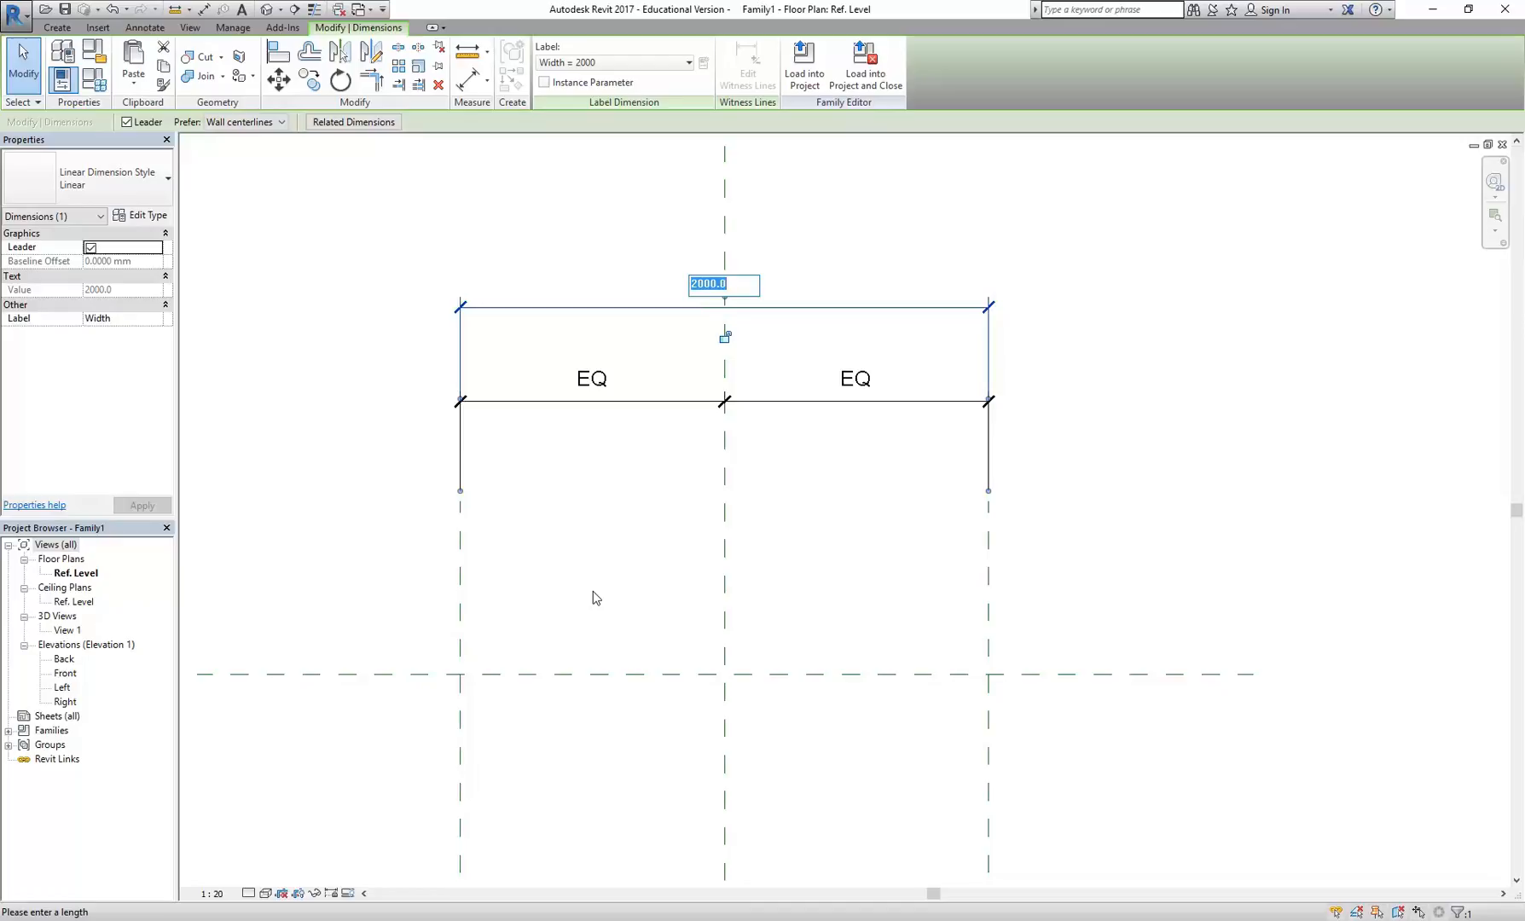
pyautogui.write('1500')
pyautogui.press('Return')
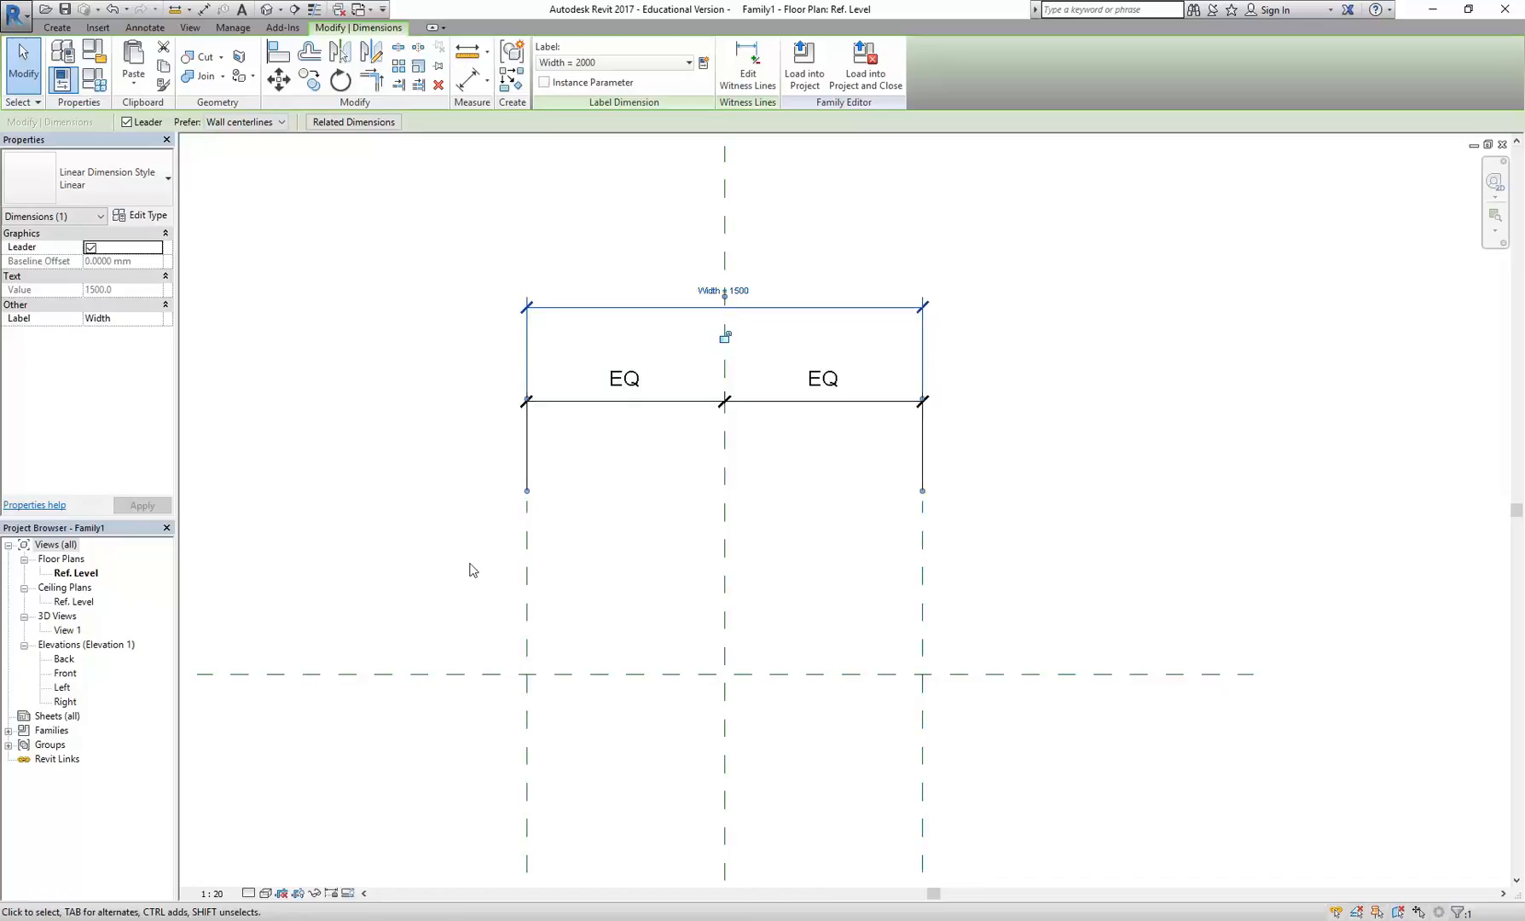
pyautogui.click(612, 563)
# Draw two horizontal reference planes crossing all the vertical planes, about 82 mm above and 100 mm below the horizontal centre plane.
pyautogui.scroll(-2, 612, 561)
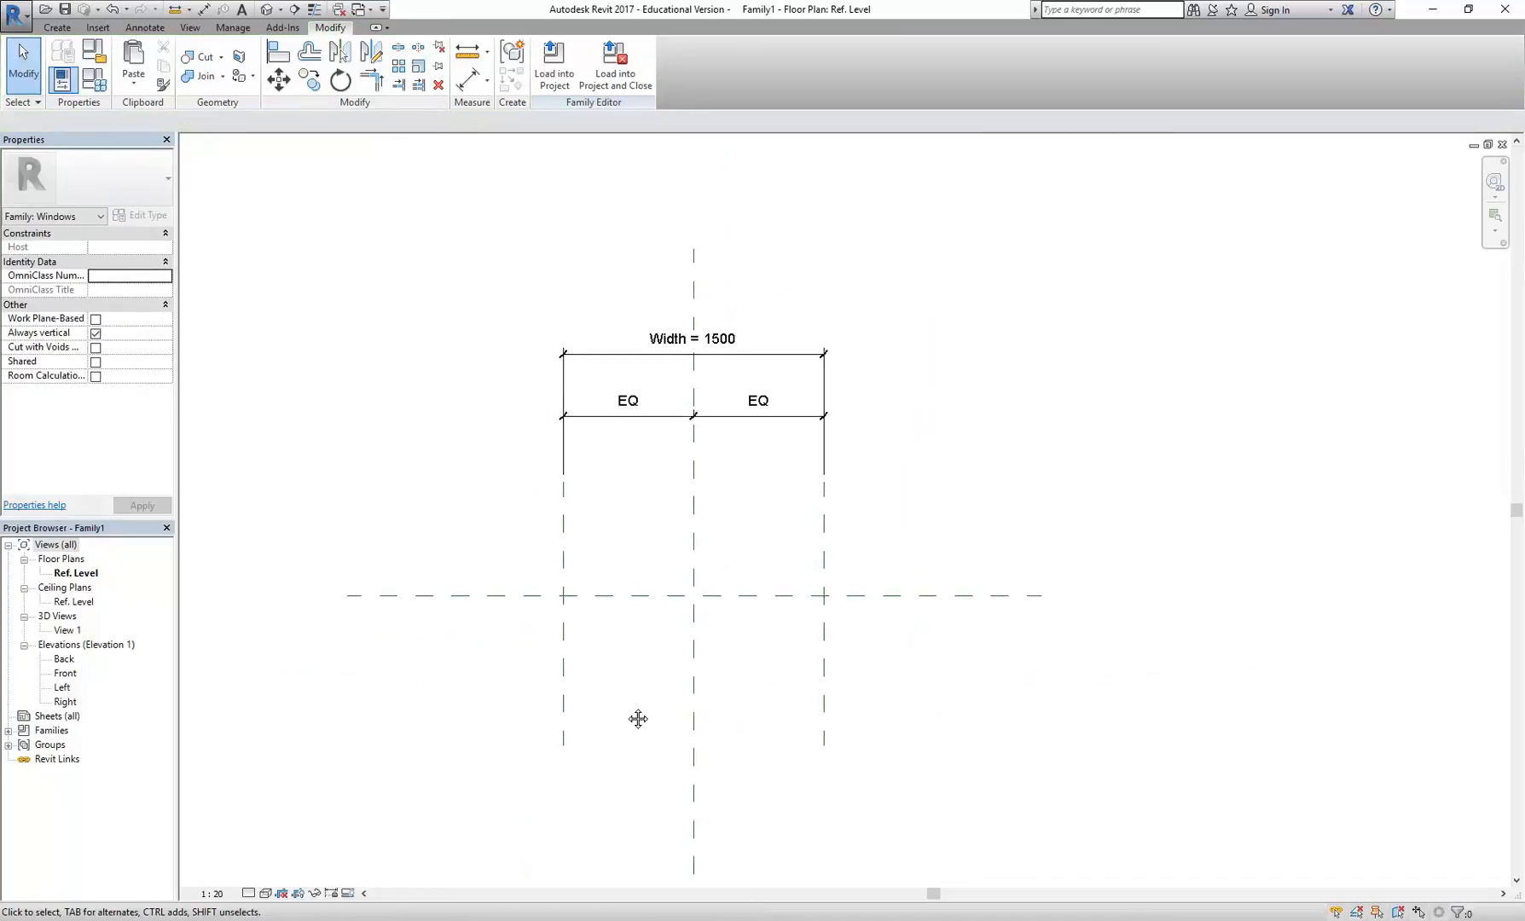
pyautogui.scroll(2, 613, 711)
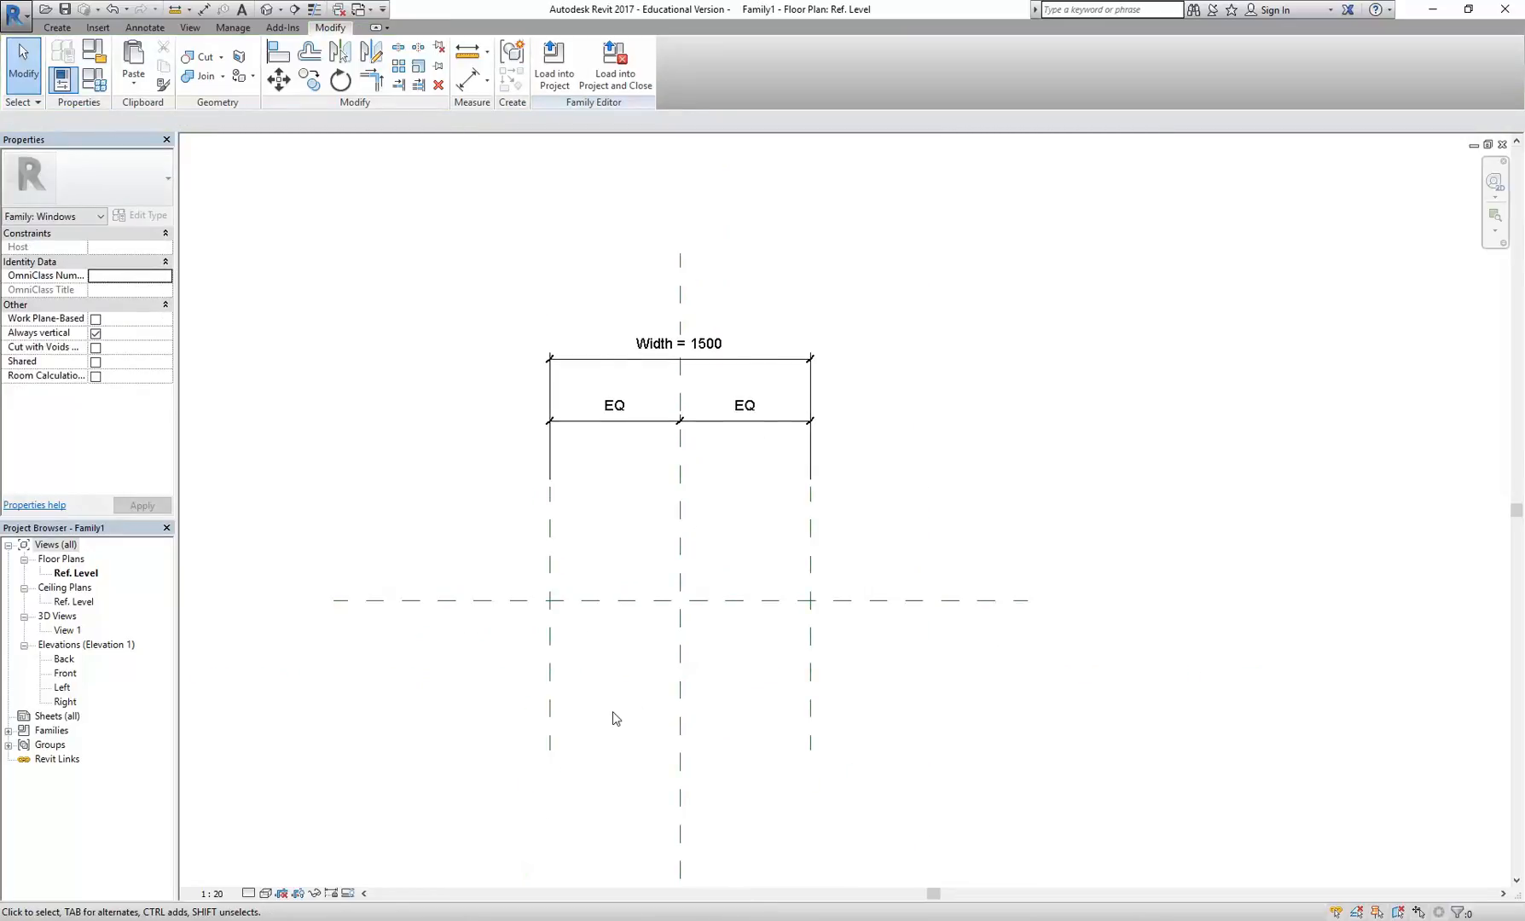
pyautogui.click(57, 27)
pyautogui.click(902, 64)
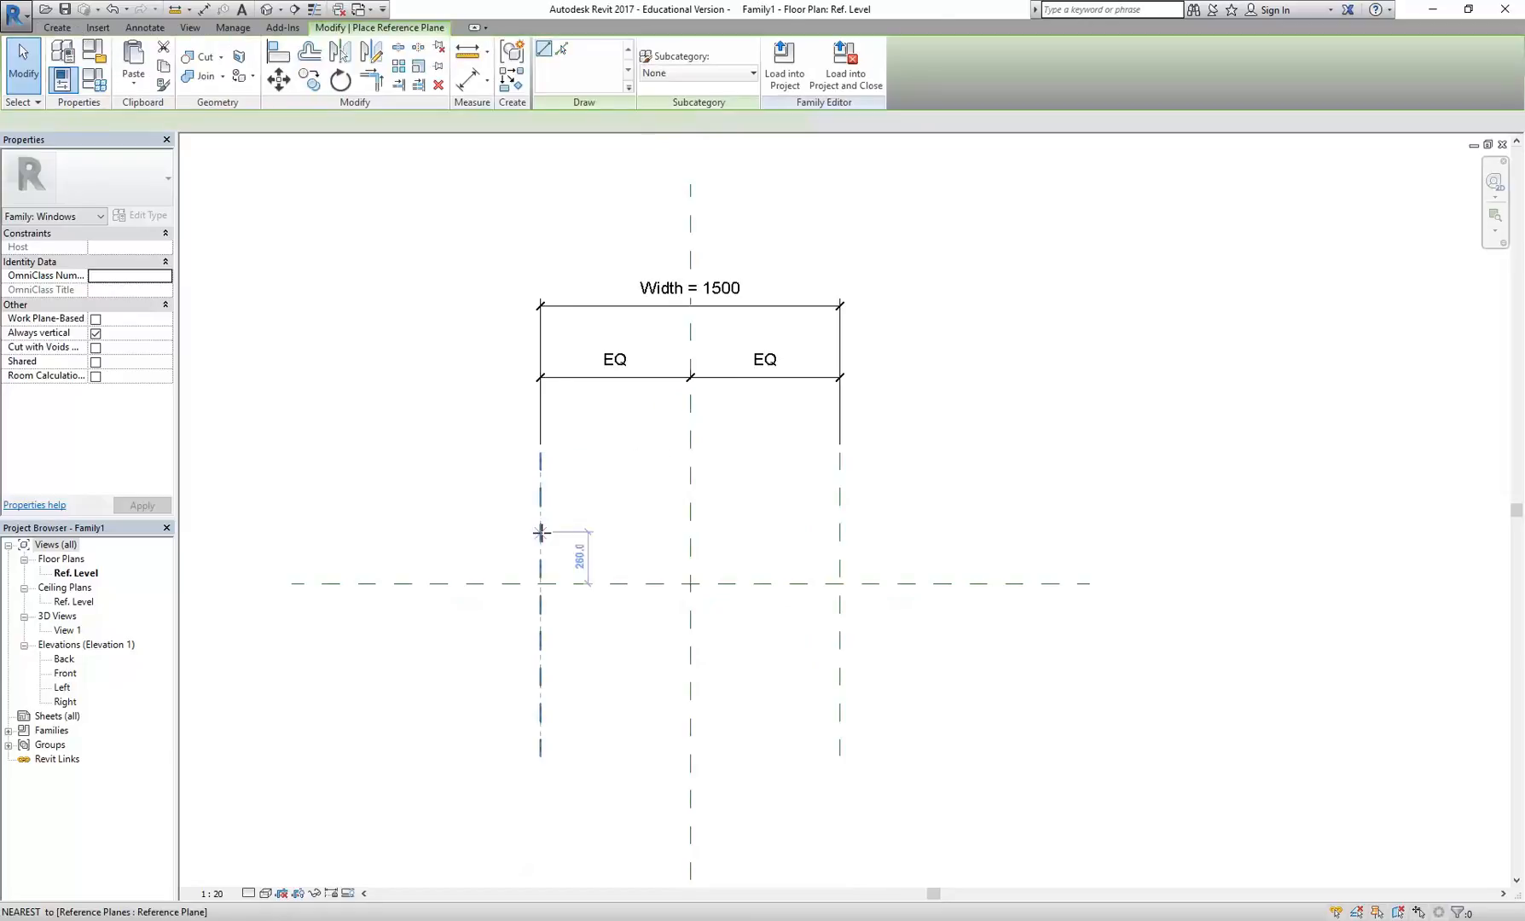
pyautogui.scroll(2, 531, 541)
pyautogui.click(452, 601)
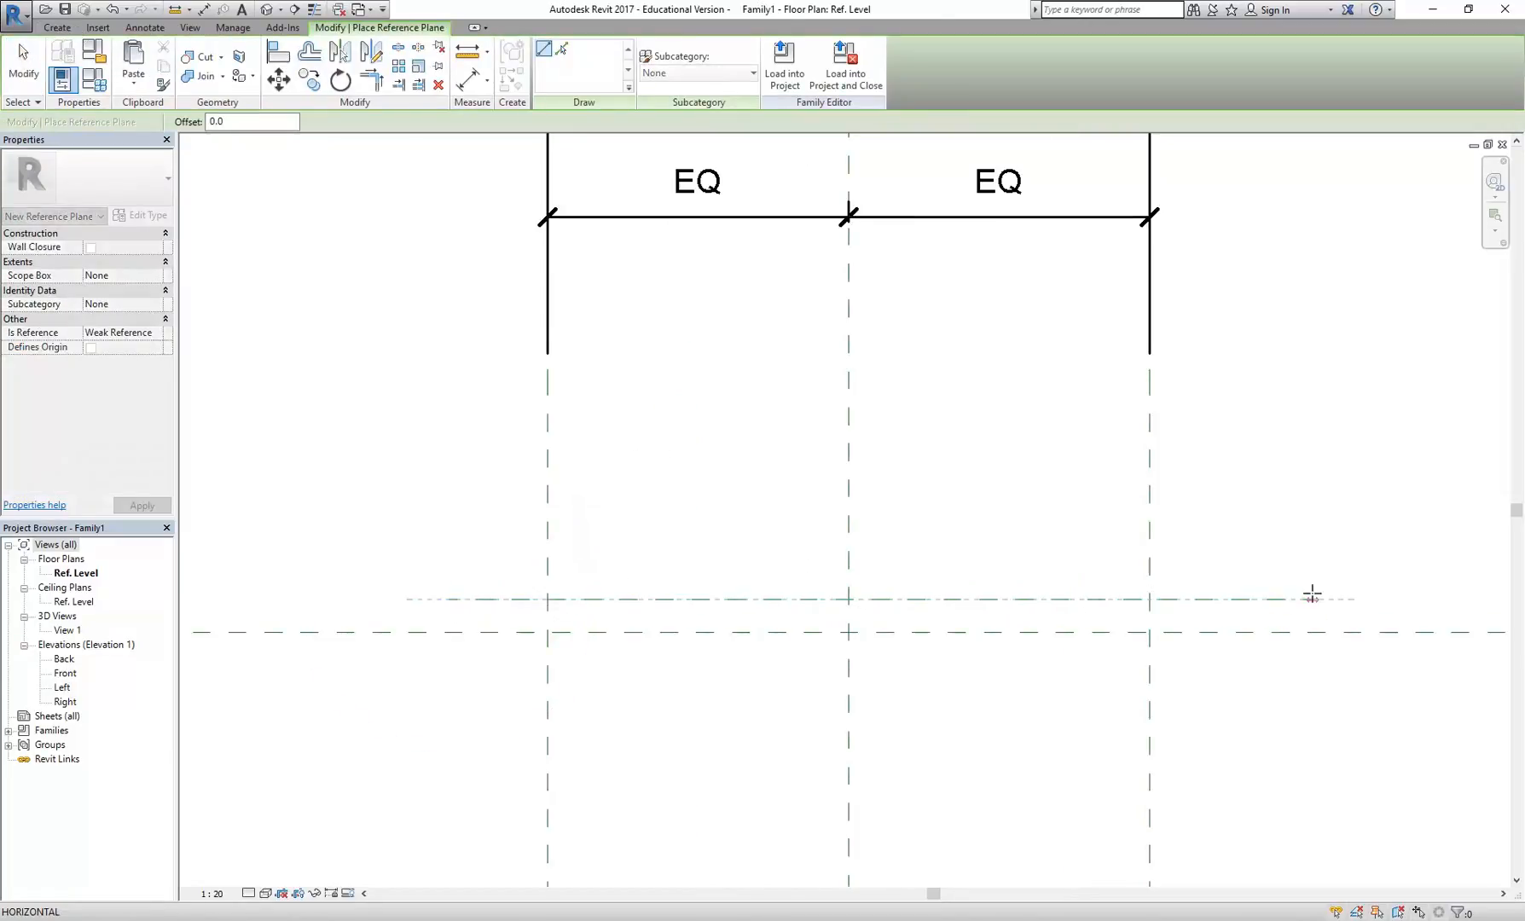
pyautogui.click(1323, 597)
pyautogui.scroll(-1, 1139, 597)
pyautogui.click(619, 655)
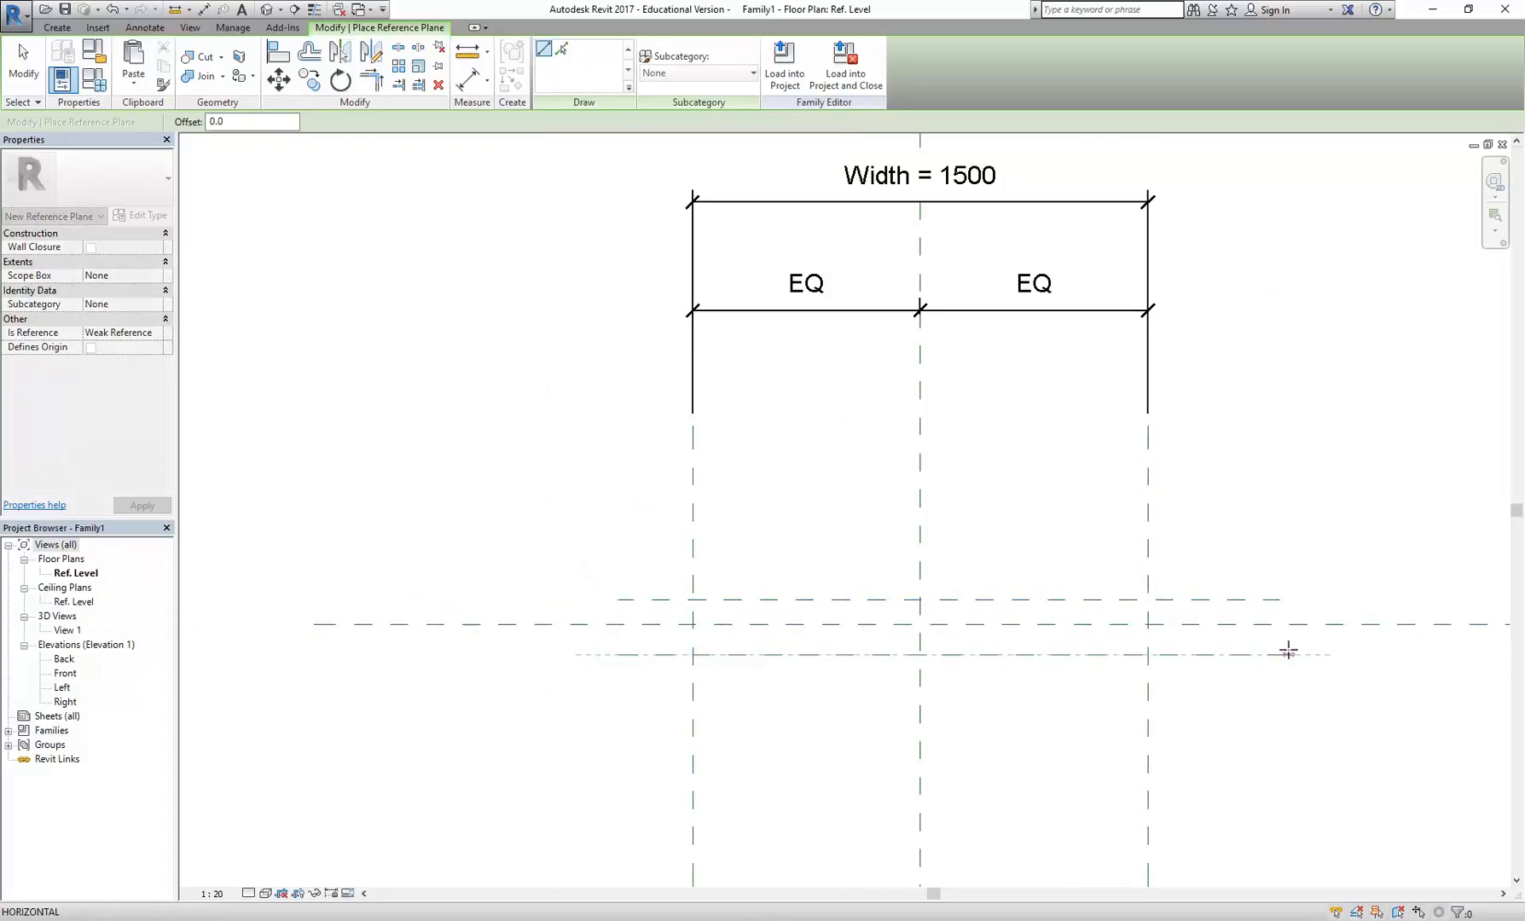
pyautogui.click(1288, 654)
pyautogui.rightClick(410, 392)
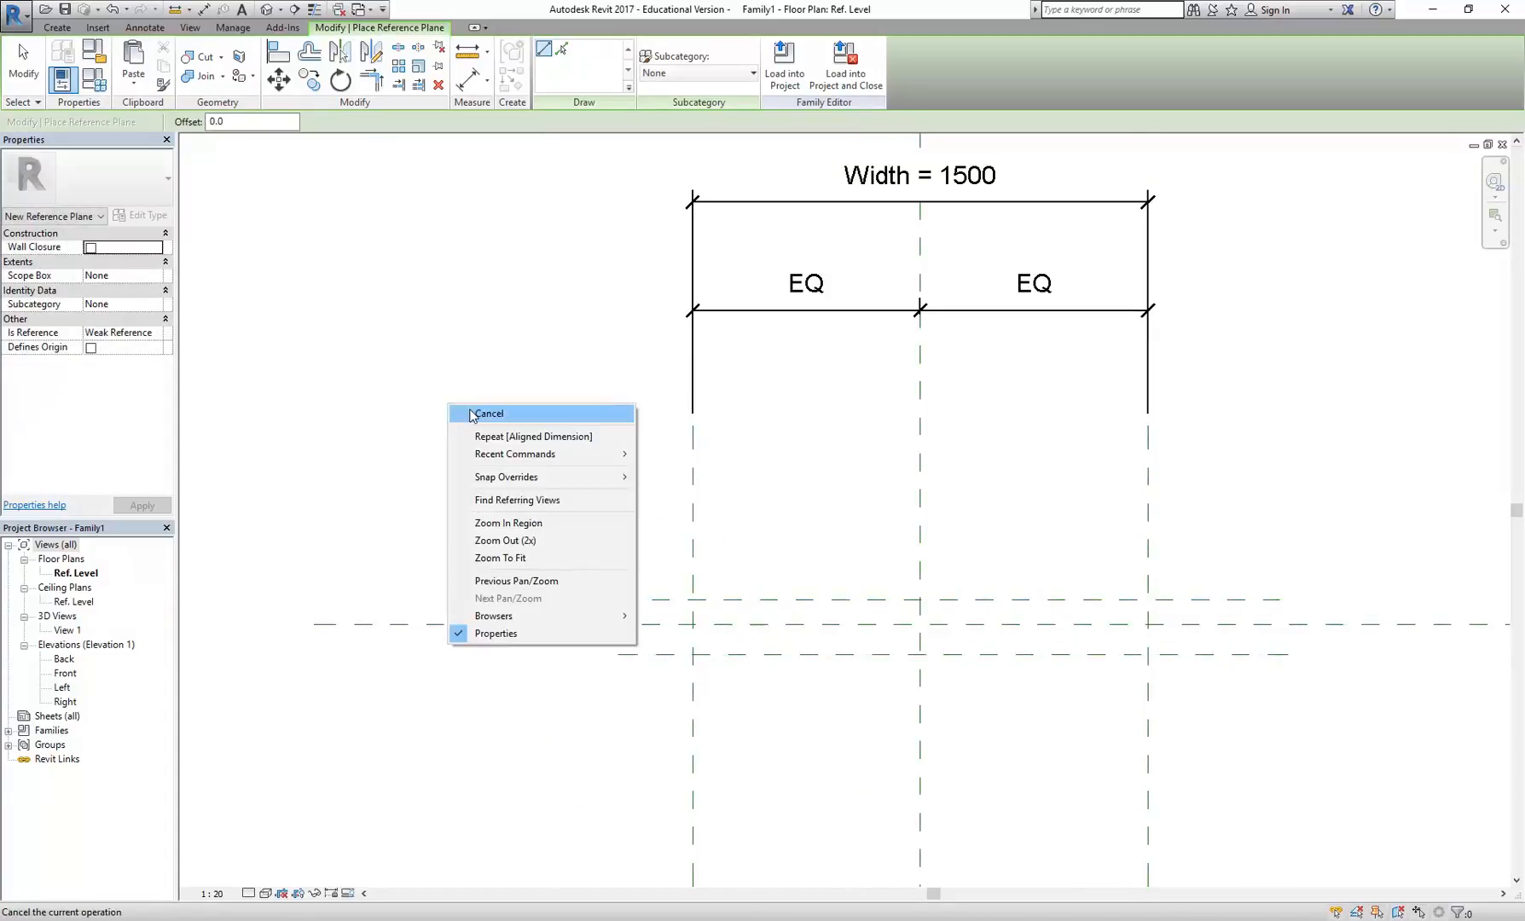
pyautogui.click(429, 408)
# Set the upper horizontal reference plane's distance from the horizontal centre plane to 20 mm.
pyautogui.scroll(2, 773, 596)
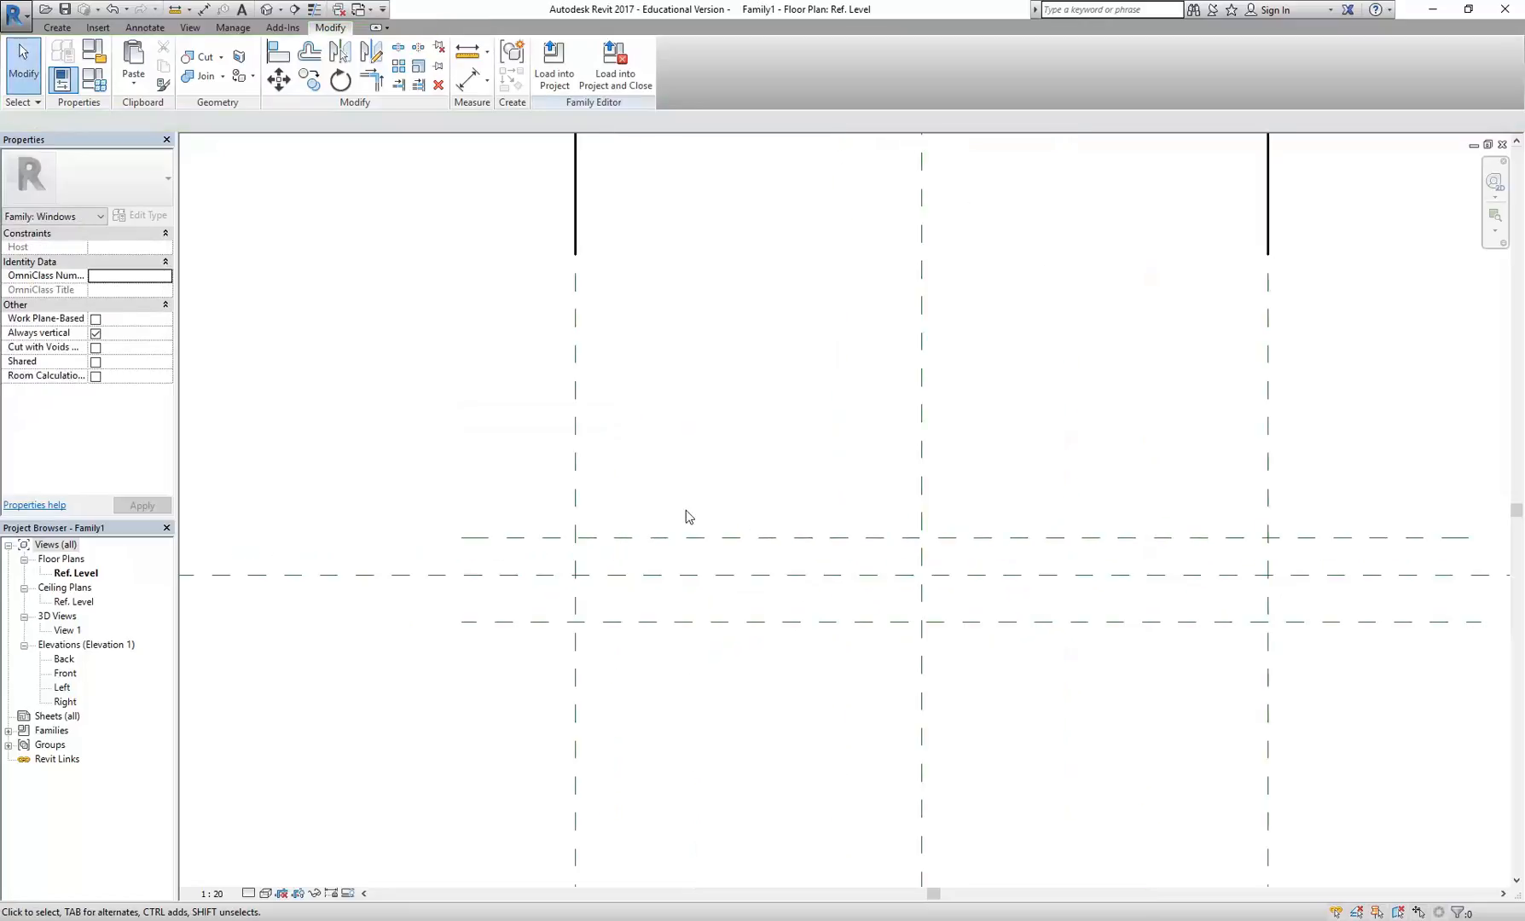
pyautogui.click(626, 537)
pyautogui.scroll(1, 474, 461)
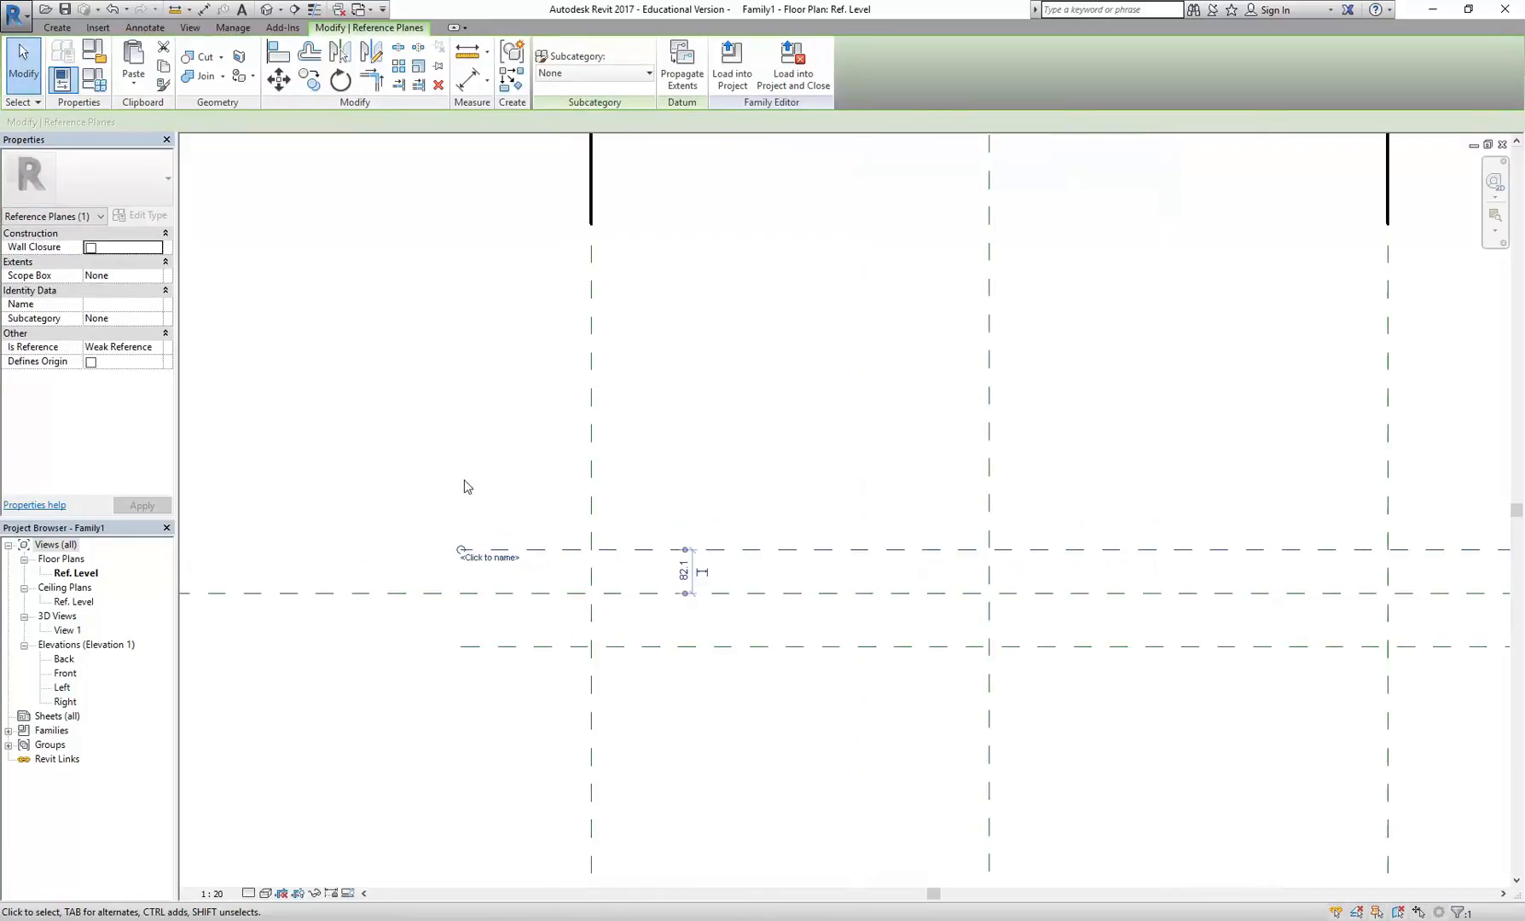
pyautogui.click(685, 571)
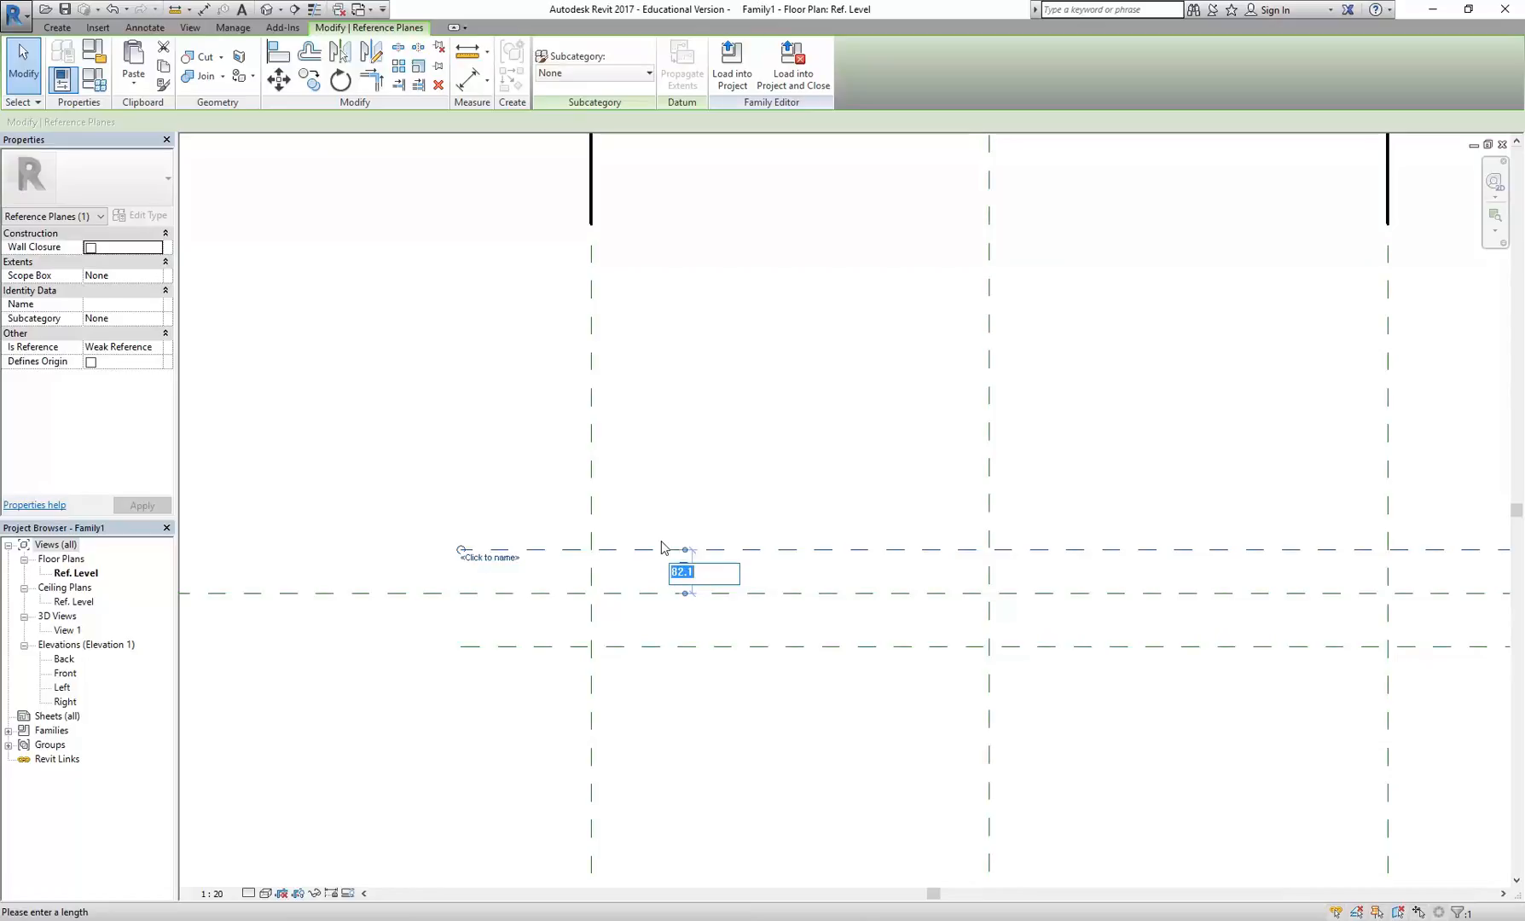
pyautogui.write('20')
pyautogui.press('Return')
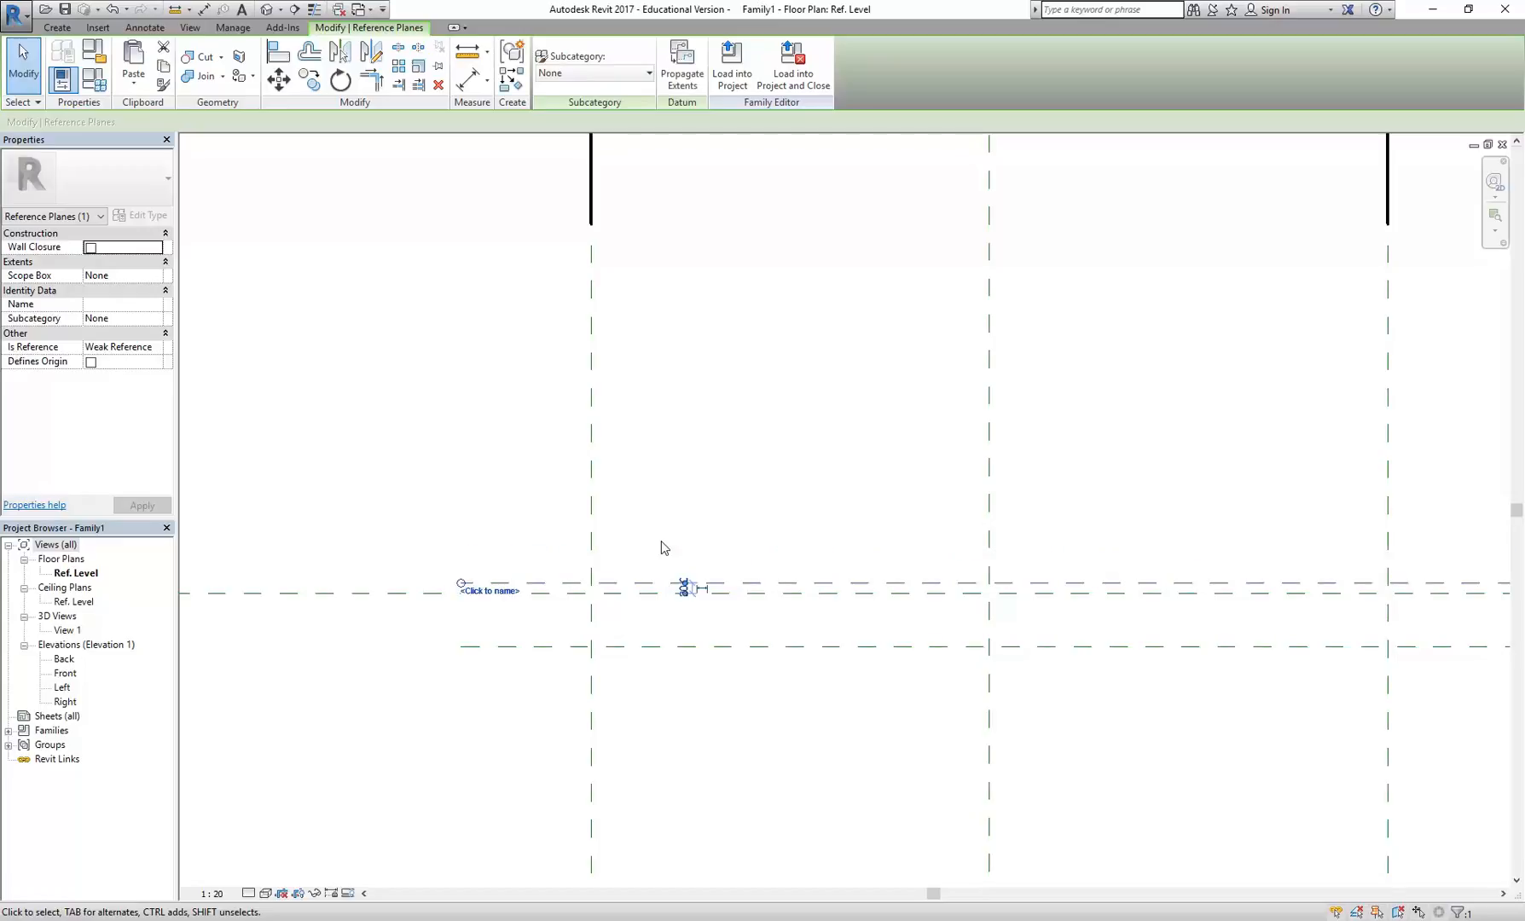
# Set the lower horizontal reference plane's distance from the horizontal centre plane to 20 mm.
pyautogui.click(668, 646)
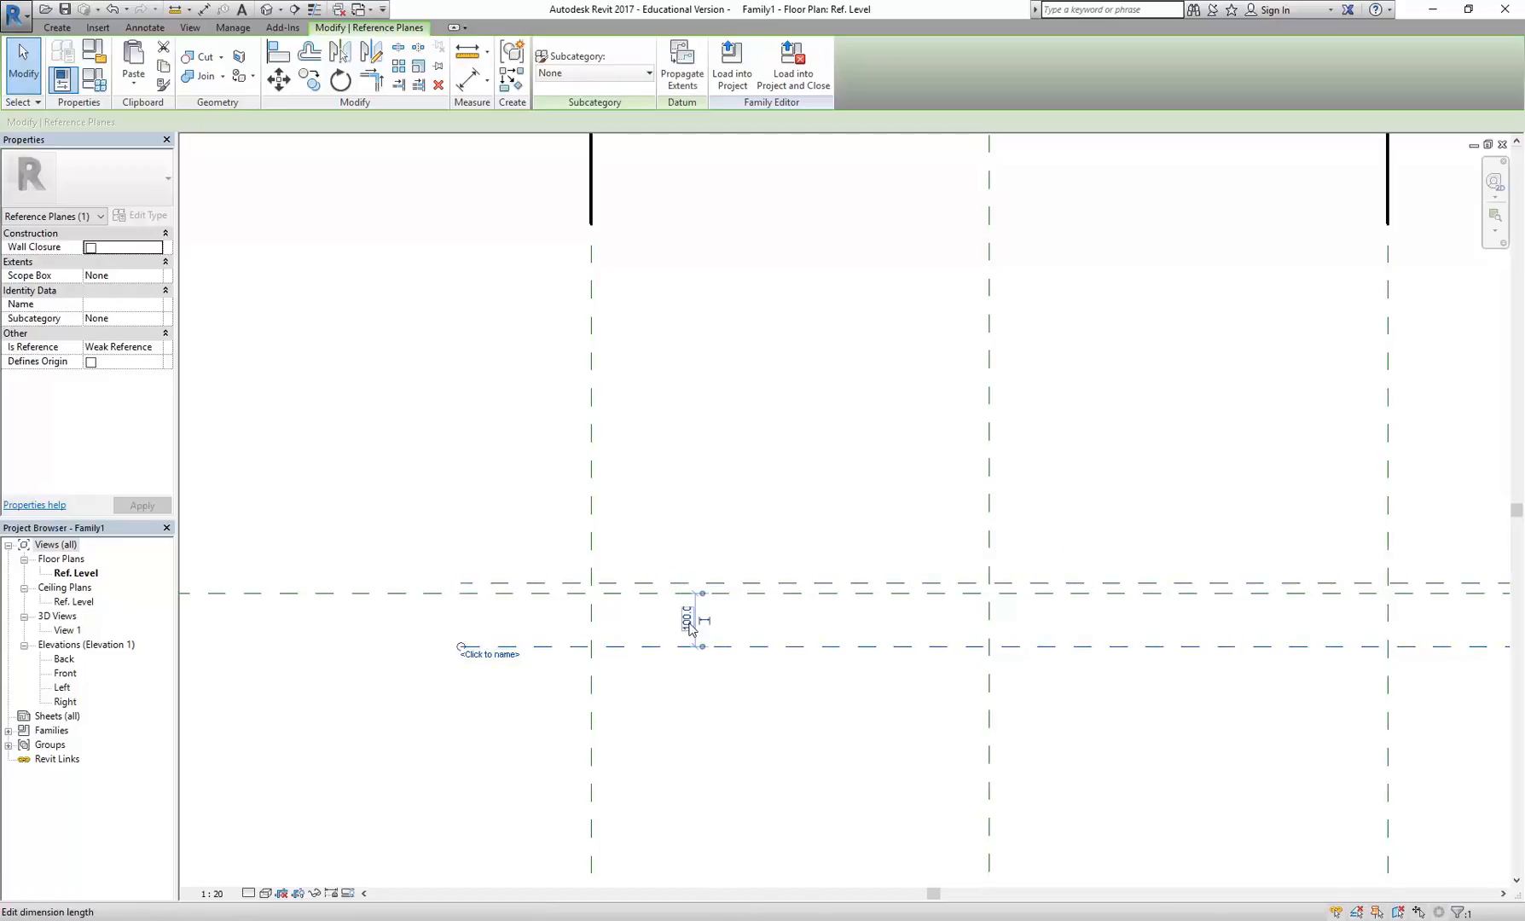
pyautogui.click(688, 620)
pyautogui.write('20')
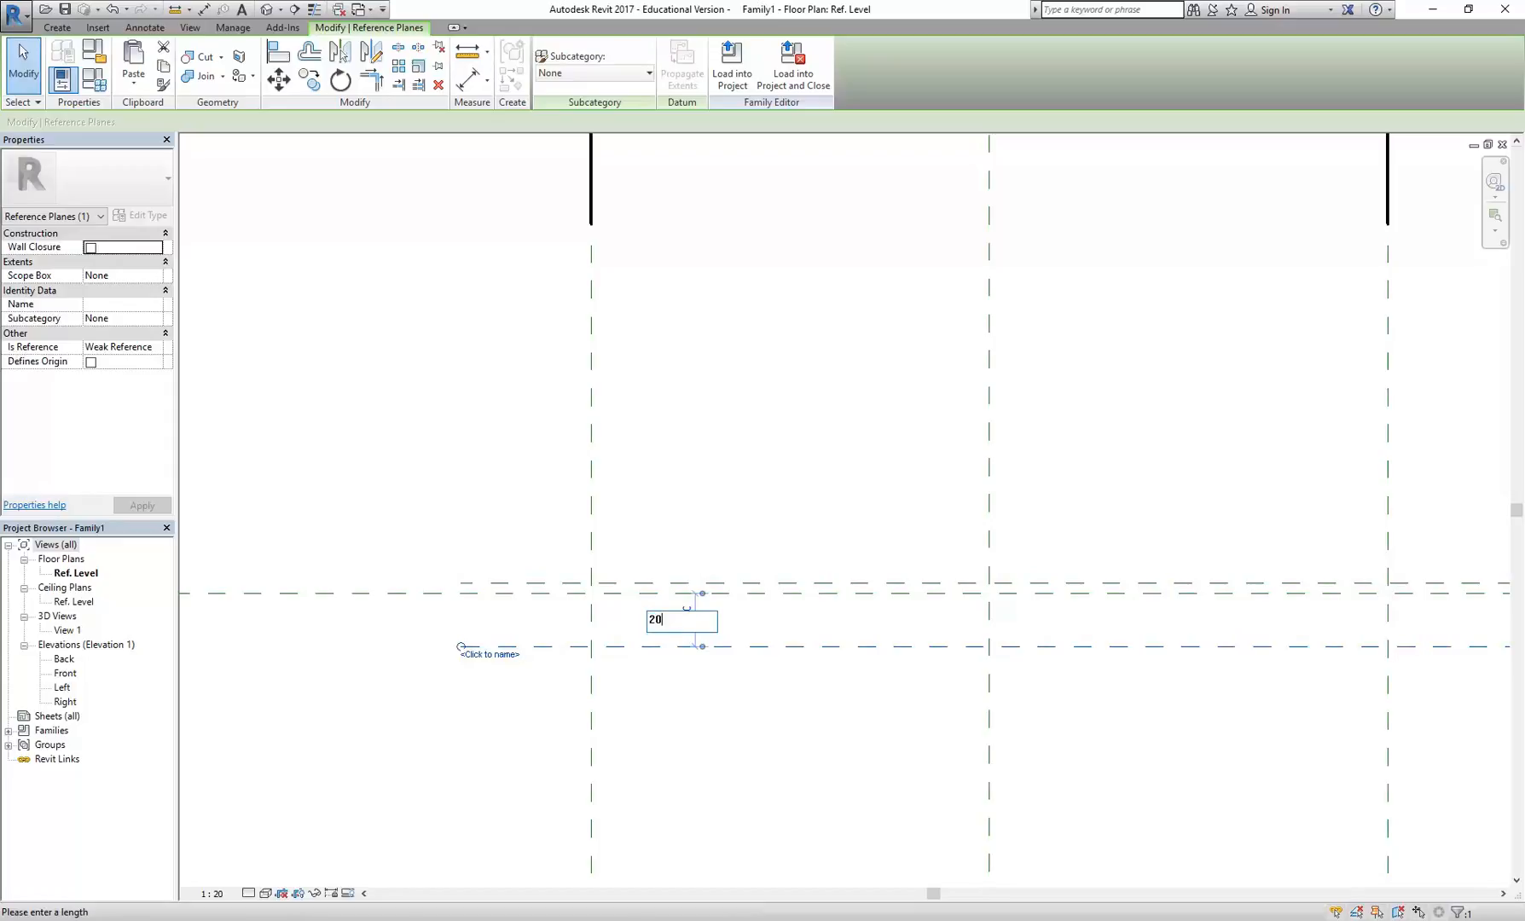
pyautogui.press('Return')
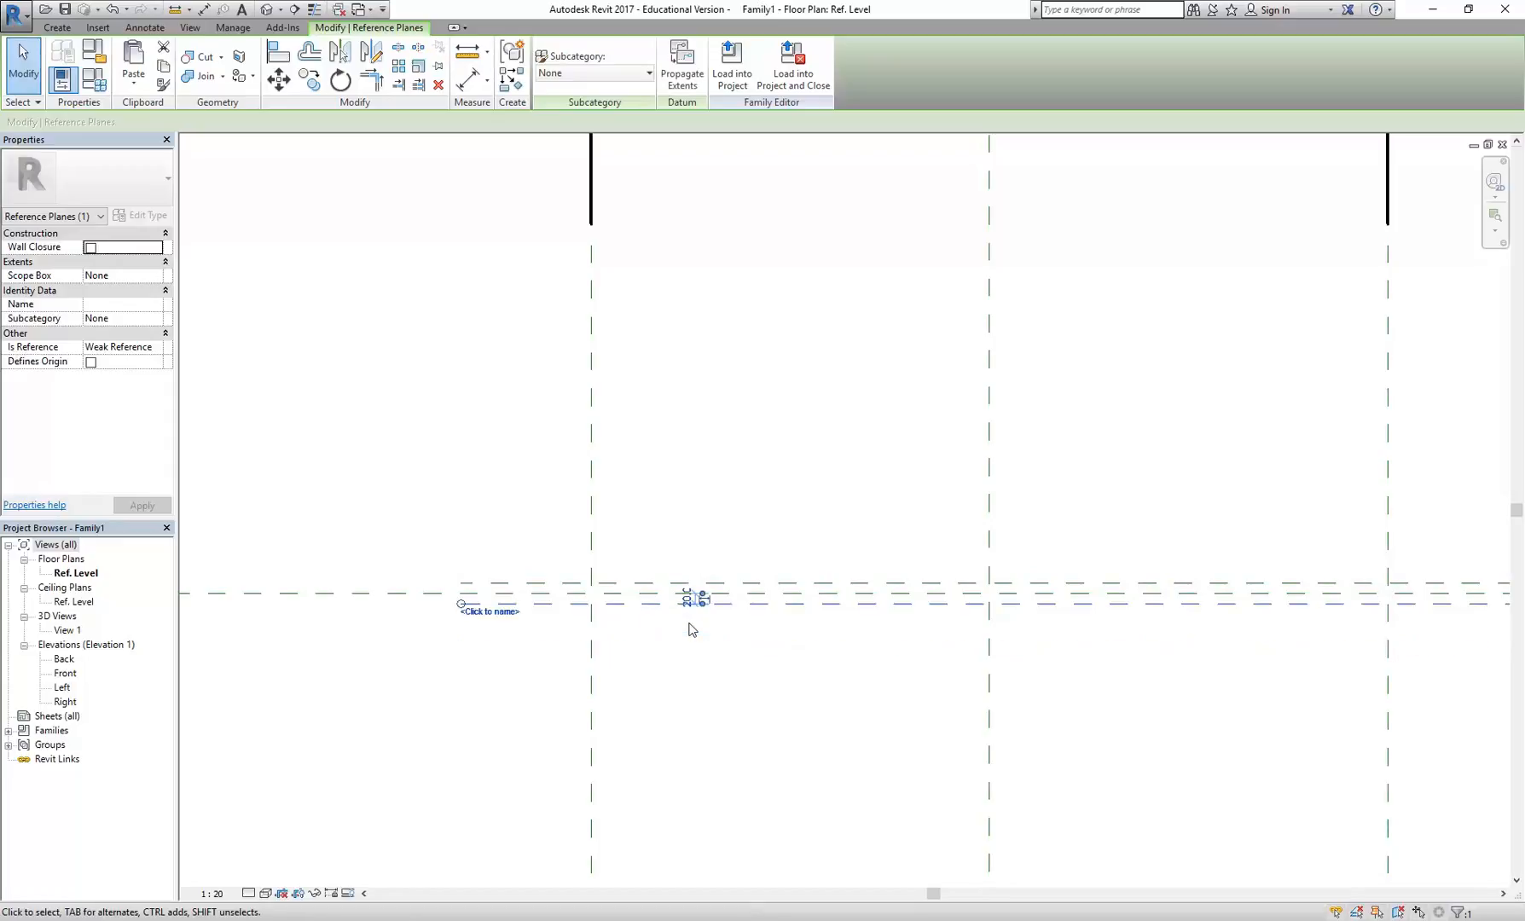
pyautogui.click(546, 494)
# Add a continuous aligned dimension across the lower, centre and upper horizontal reference planes, placed beyond their left ends.
pyautogui.moveTo(660, 507); pyautogui.dragTo(585, 468, button='middle')
pyautogui.scroll(3, 418, 437)
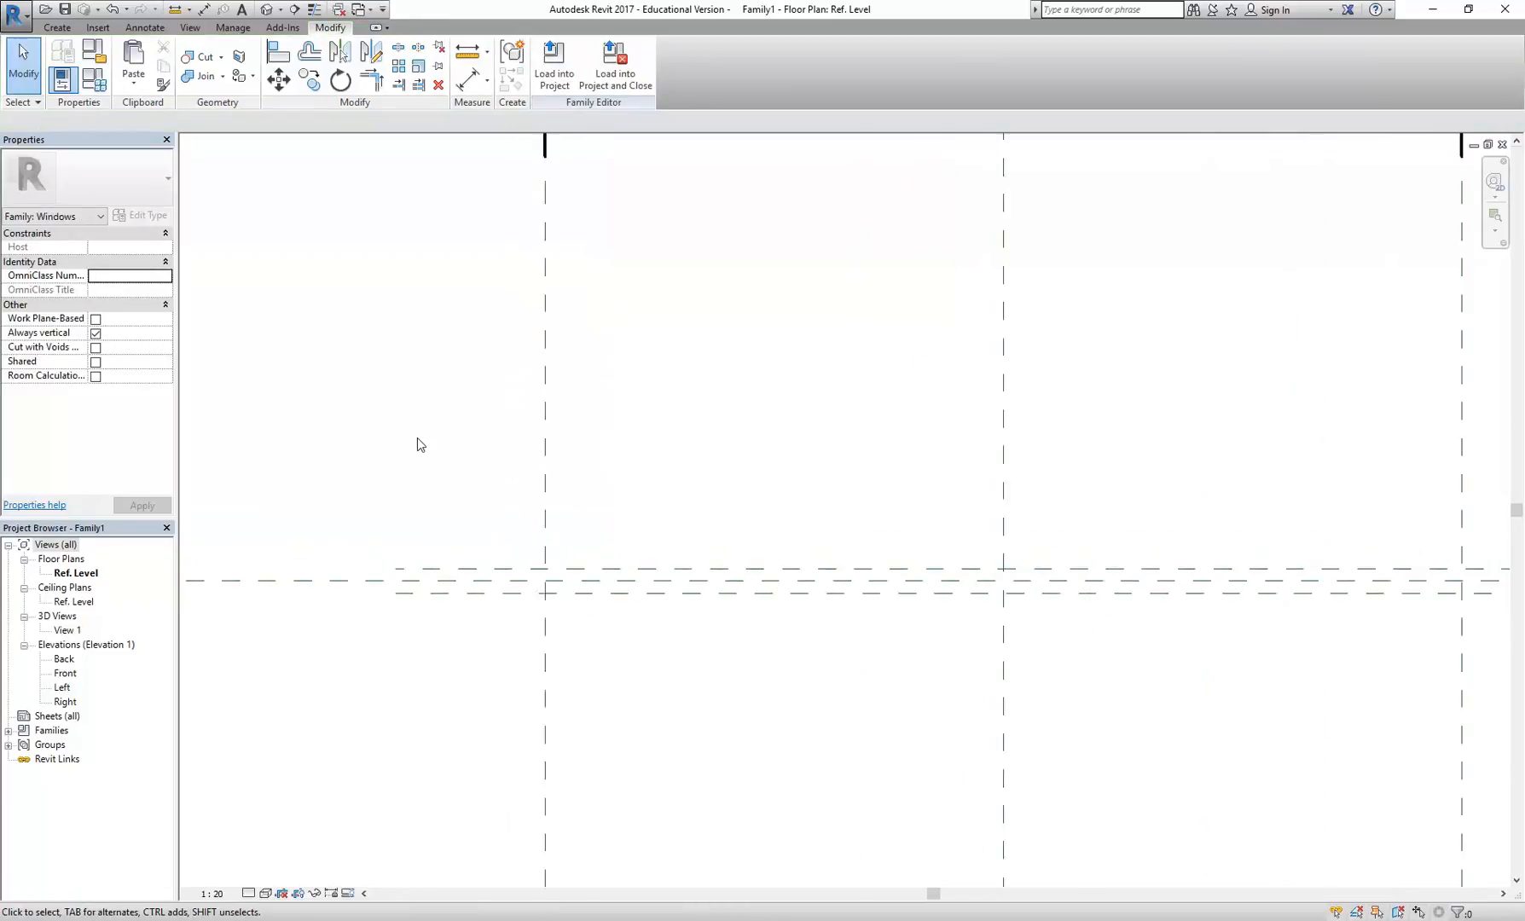
pyautogui.click(473, 83)
pyautogui.scroll(2, 470, 643)
pyautogui.moveTo(473, 643); pyautogui.dragTo(670, 632, button='middle')
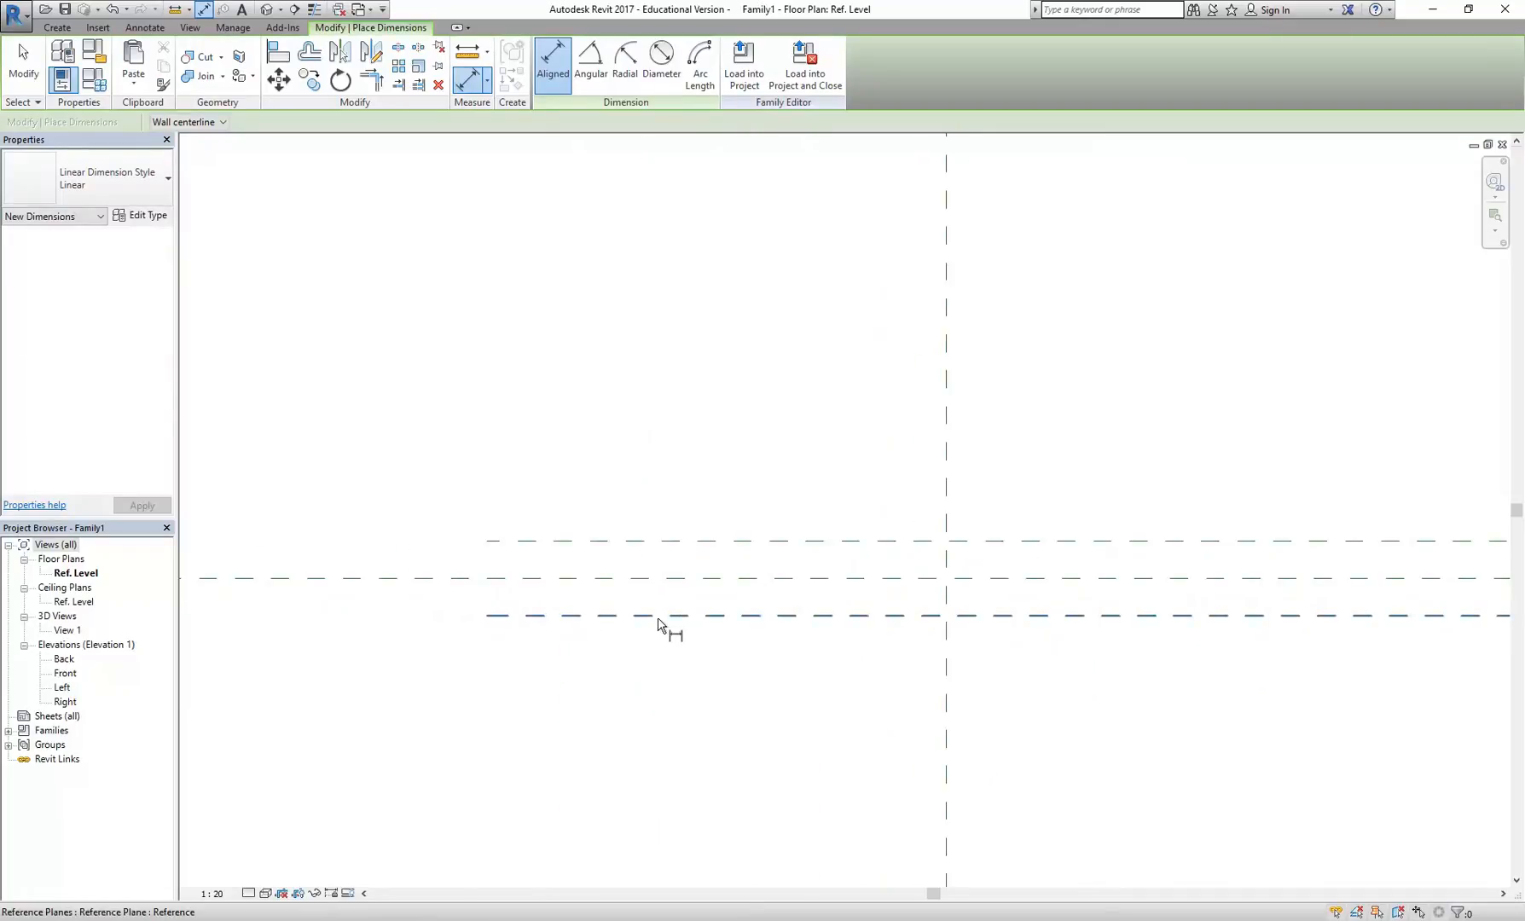
pyautogui.click(658, 616)
pyautogui.click(670, 580)
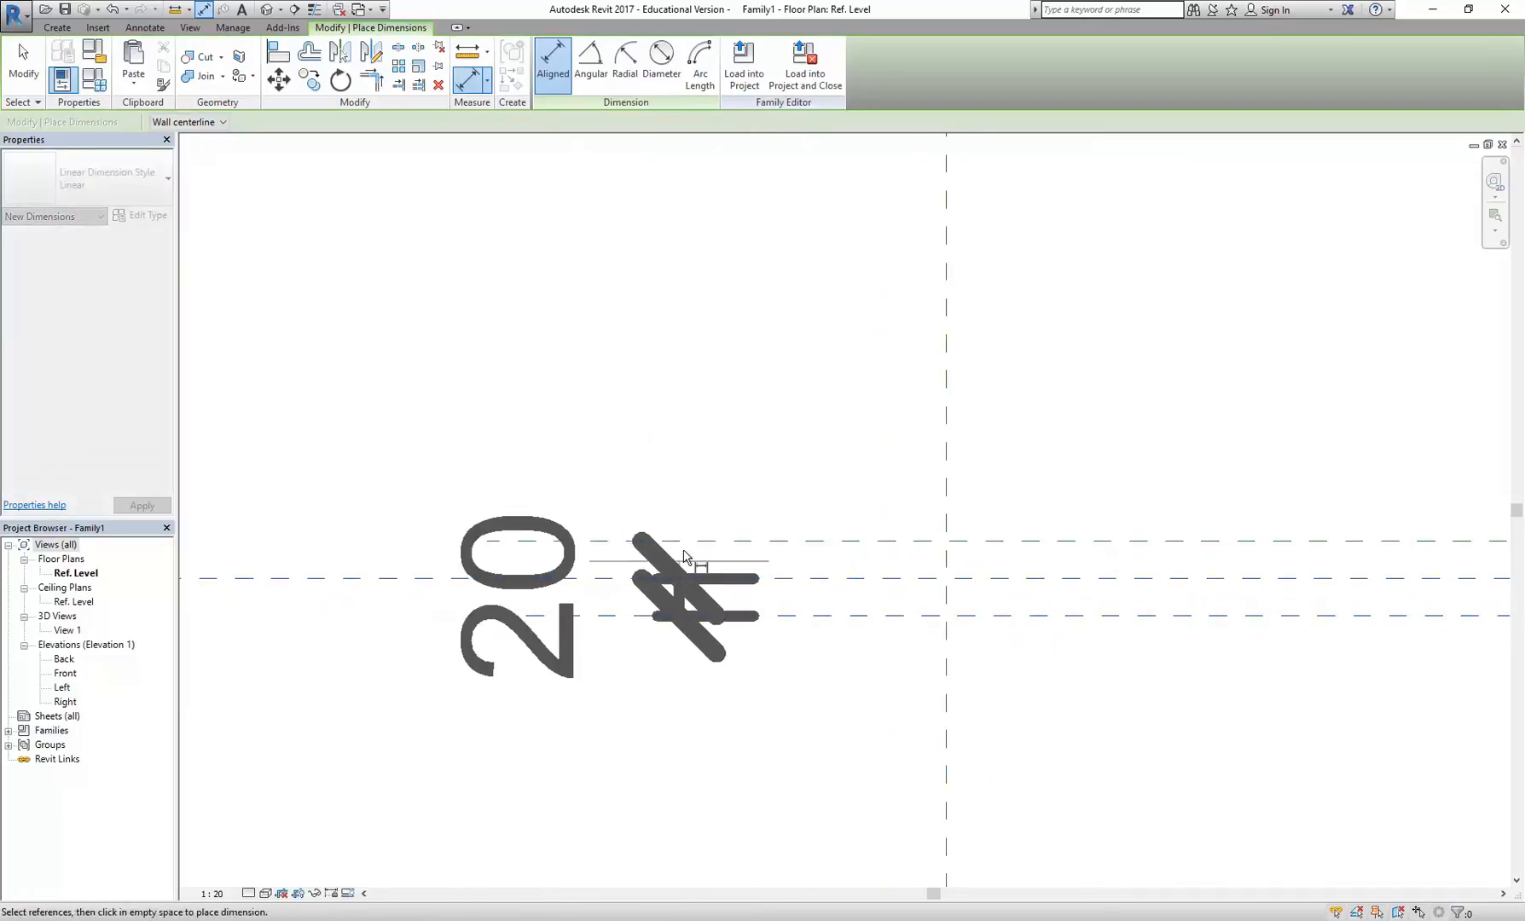
pyautogui.click(690, 543)
pyautogui.scroll(-2, 580, 511)
pyautogui.click(413, 378)
pyautogui.scroll(-3, 407, 376)
pyautogui.scroll(2, 439, 411)
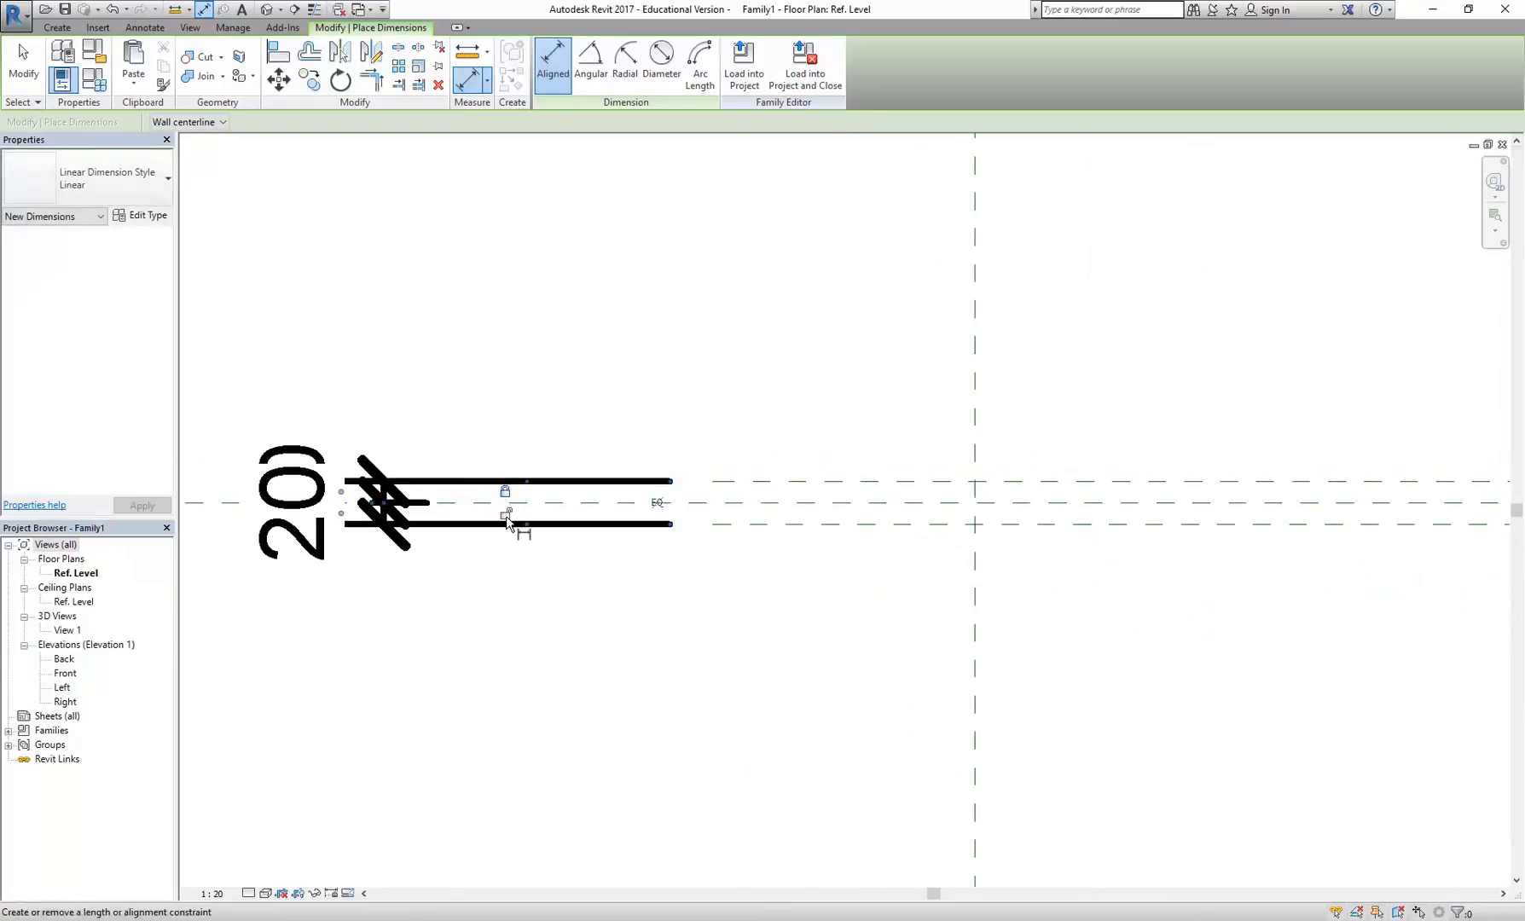
pyautogui.rightClick(473, 365)
pyautogui.click(516, 373)
pyautogui.rightClick(518, 378)
pyautogui.click(618, 384)
# Start an extrusion sketch with lines picked and locked to the two outer horizontal and two outer vertical reference planes.
pyautogui.scroll(-4, 621, 386)
pyautogui.scroll(-1, 918, 473)
pyautogui.moveTo(918, 473); pyautogui.dragTo(437, 663, button='middle')
pyautogui.scroll(-4, 516, 566)
pyautogui.scroll(1, 425, 641)
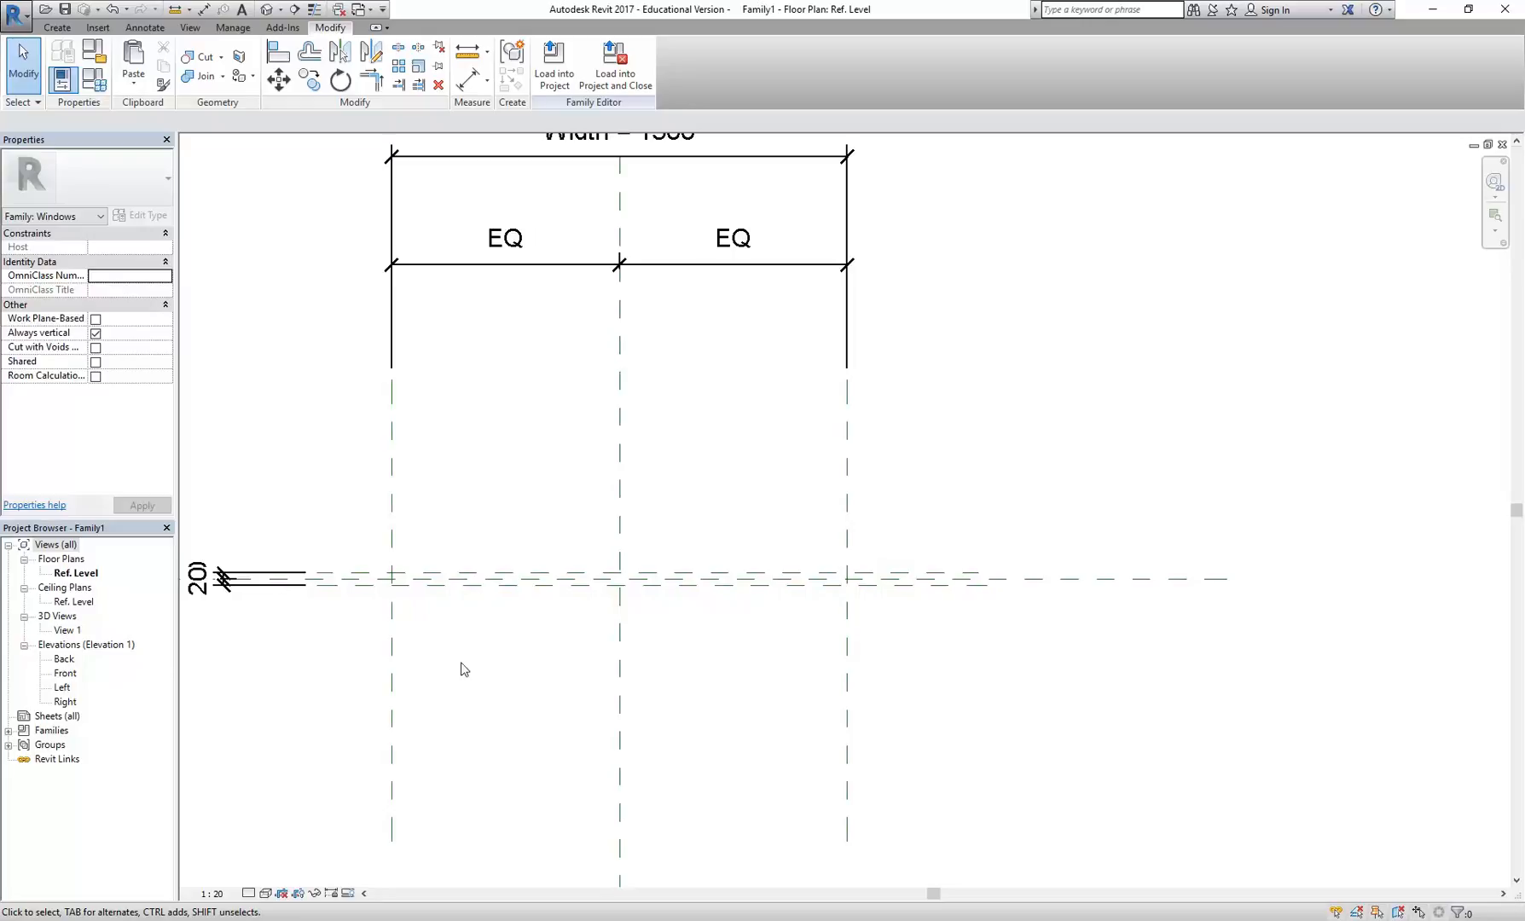
pyautogui.scroll(1, 486, 669)
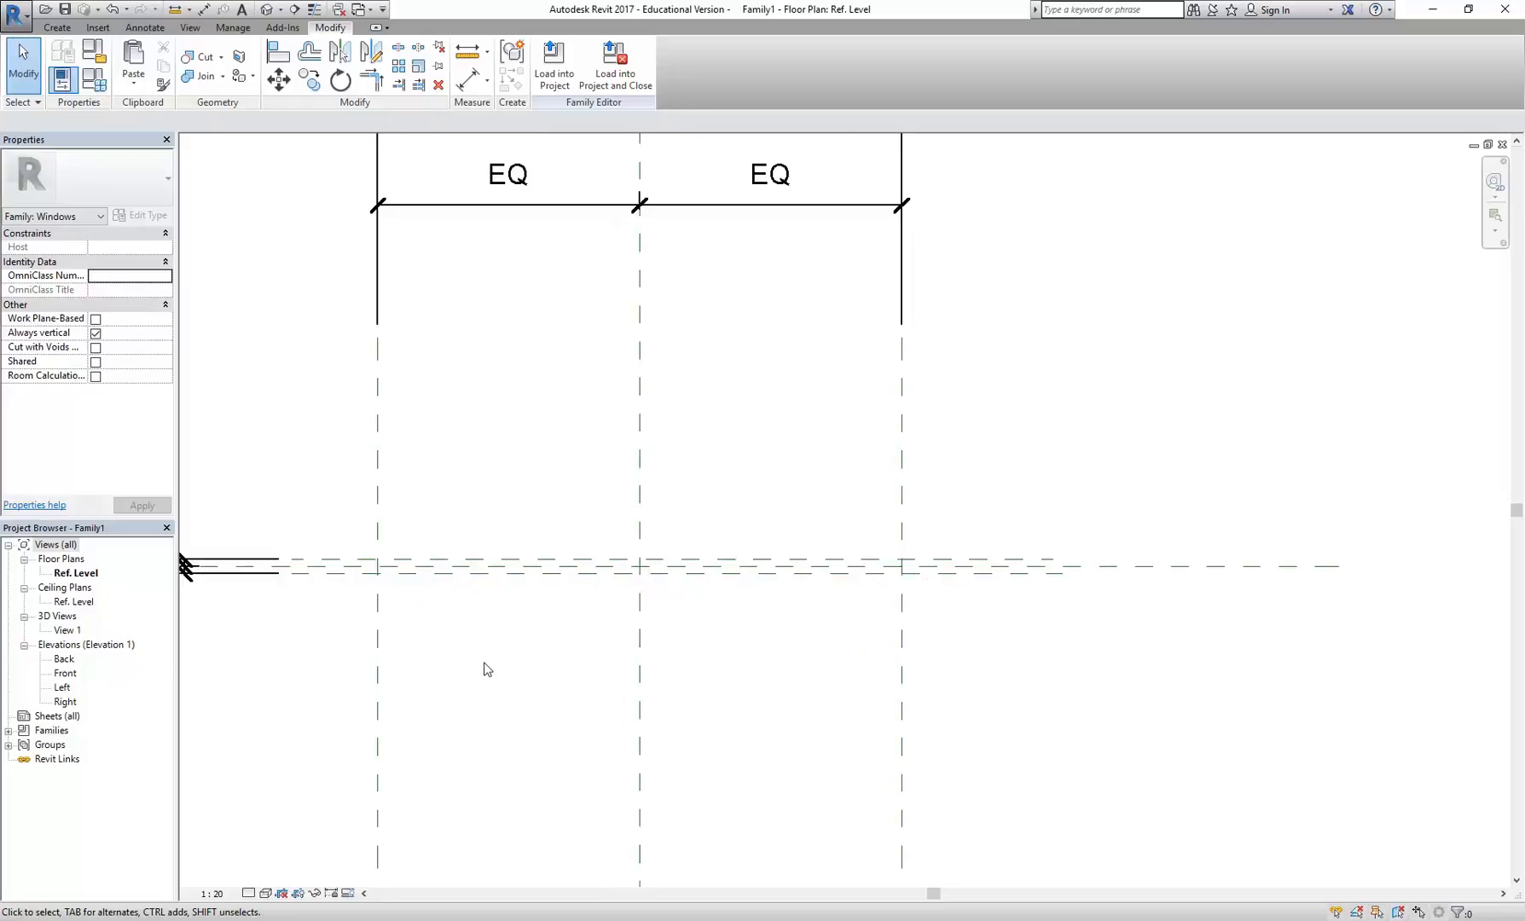
pyautogui.moveTo(324, 467); pyautogui.dragTo(350, 472, button='middle')
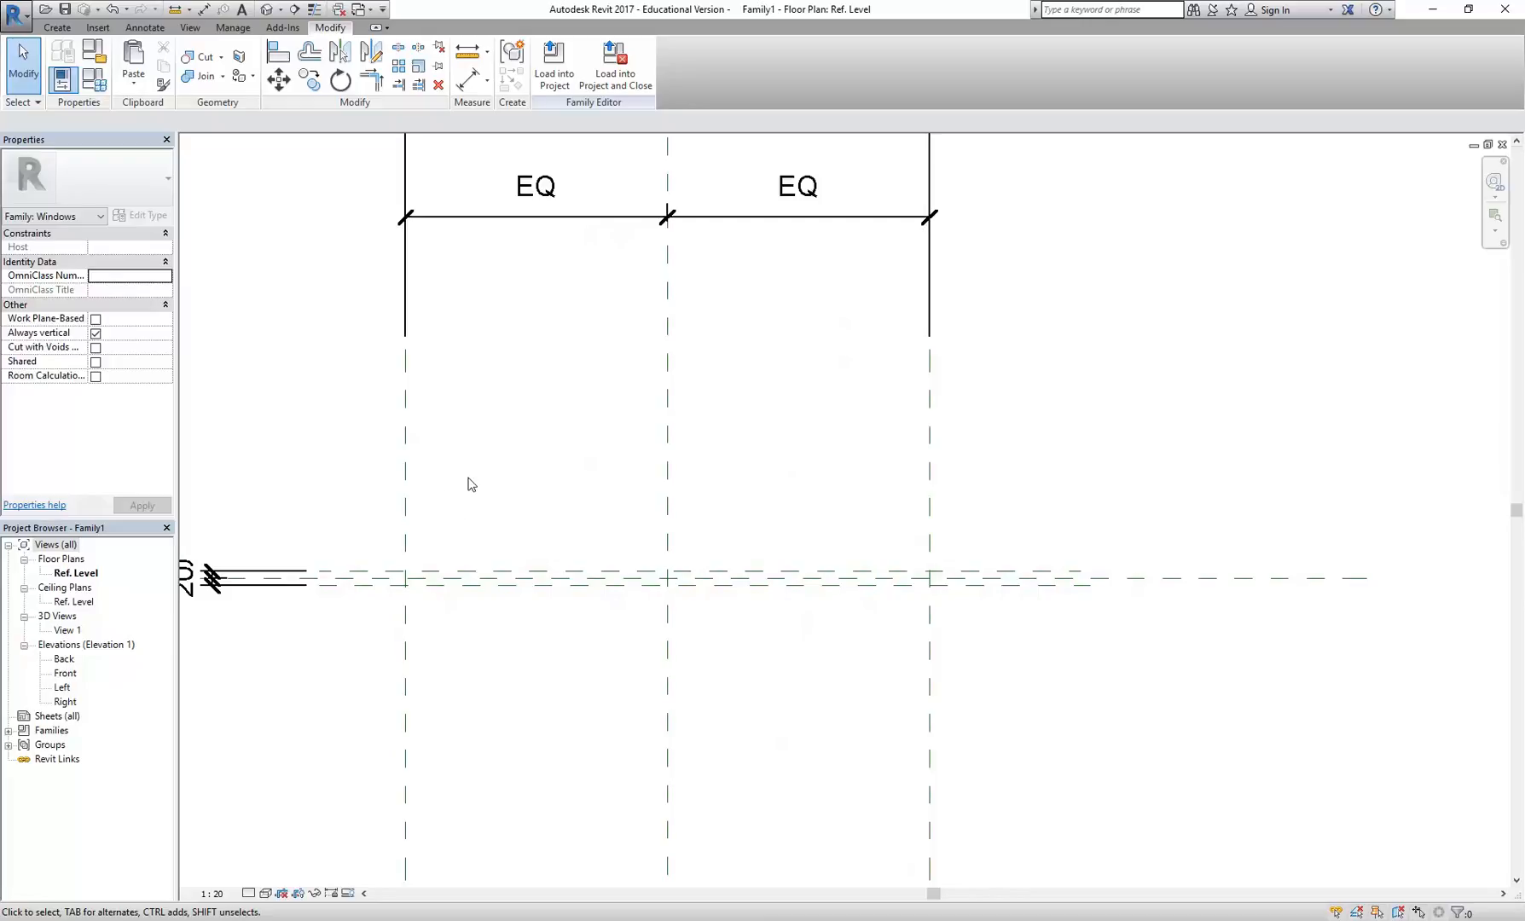
pyautogui.moveTo(518, 518); pyautogui.dragTo(522, 558, button='middle')
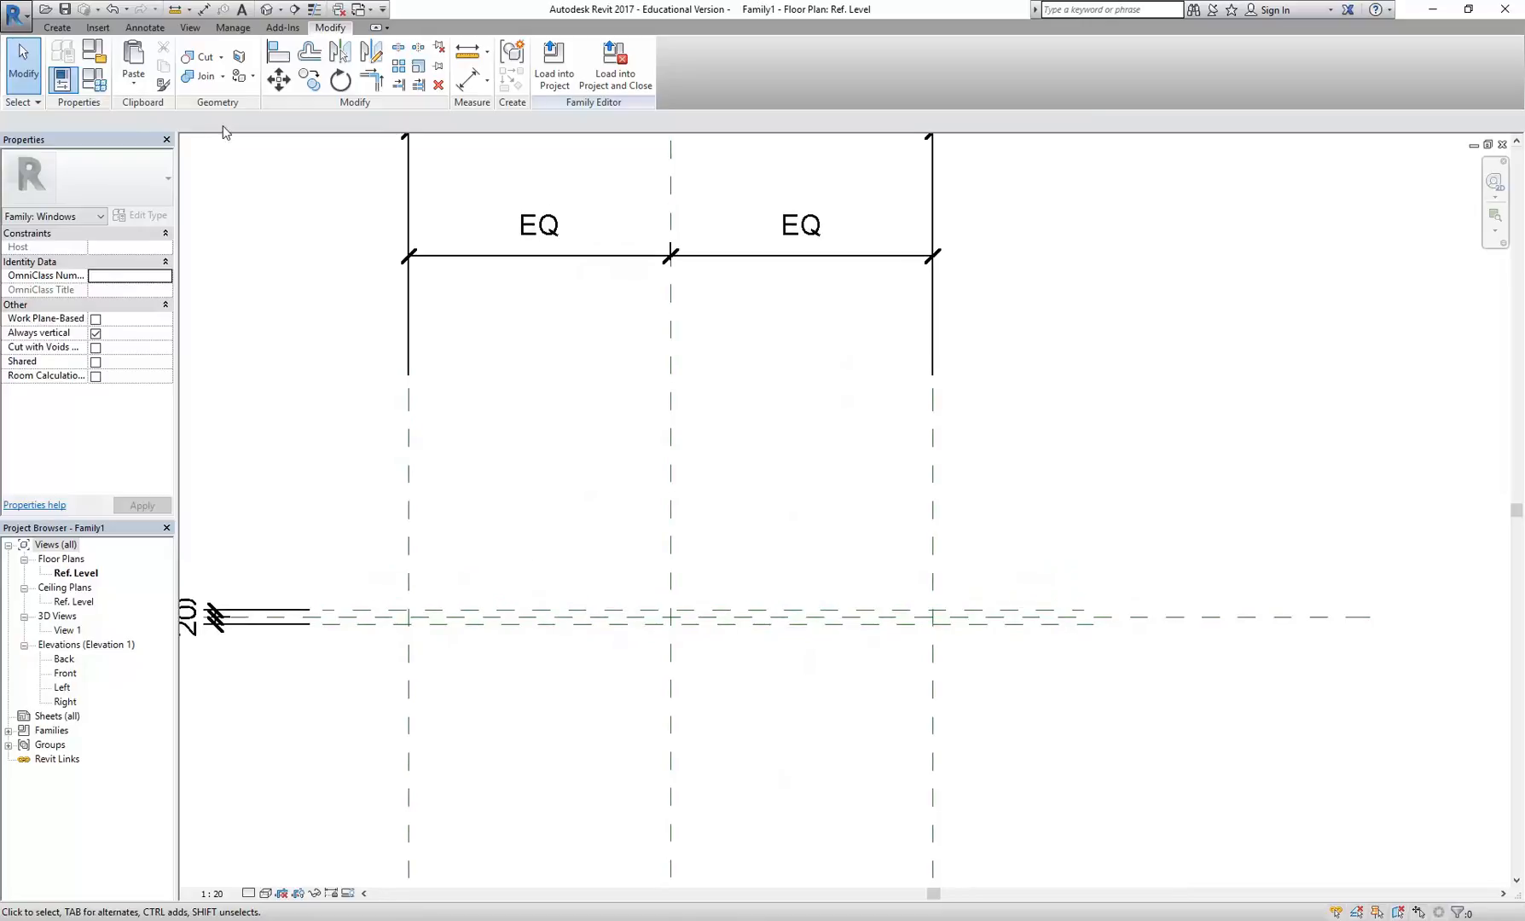
pyautogui.click(57, 27)
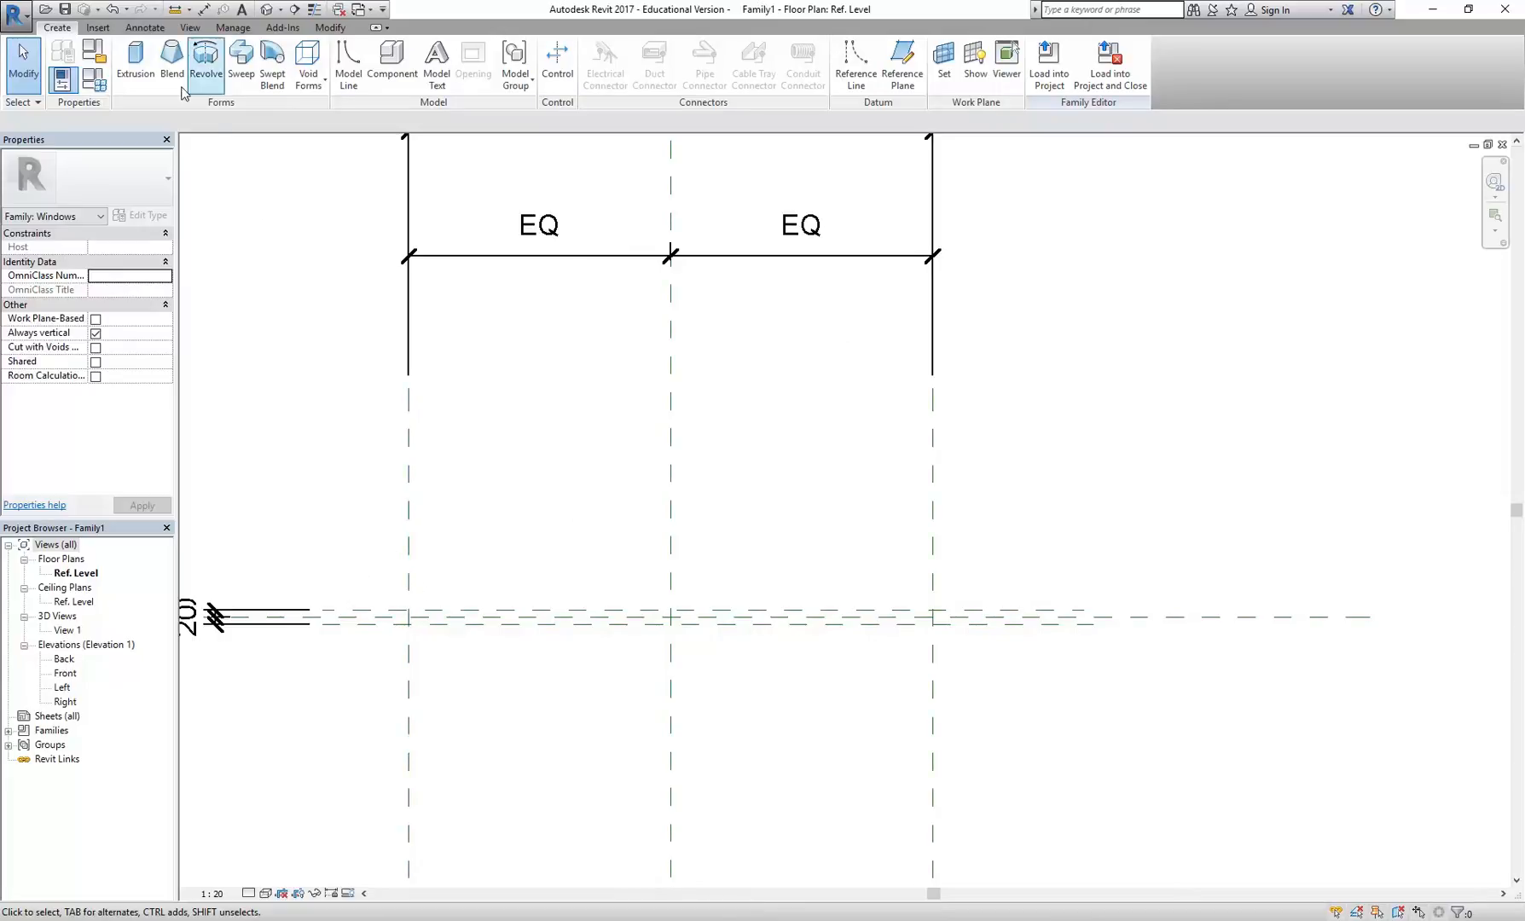
pyautogui.click(137, 61)
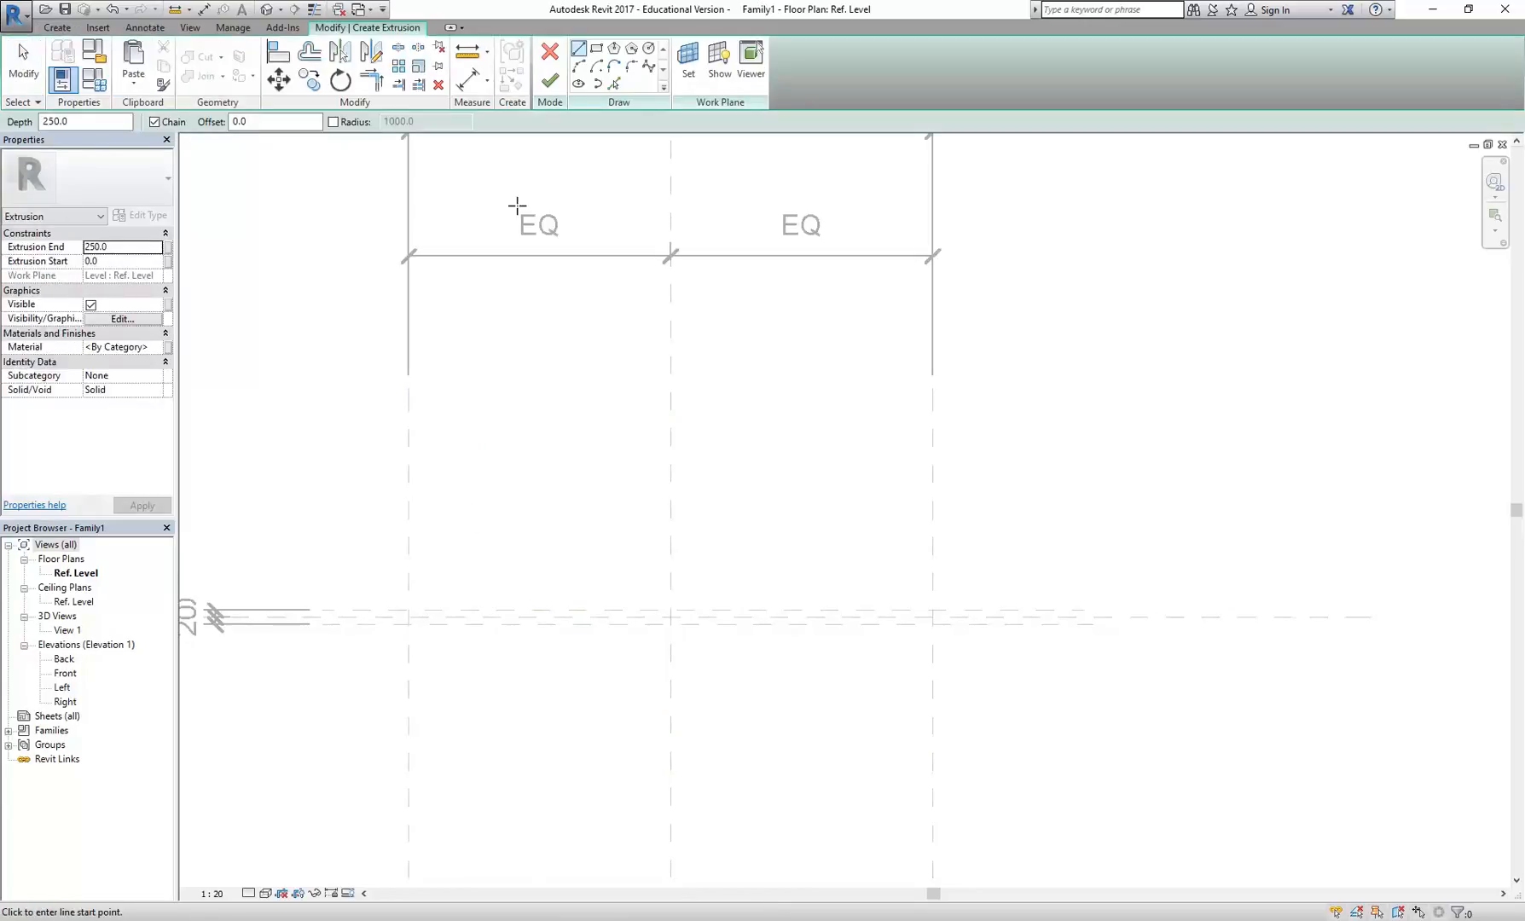
pyautogui.click(614, 83)
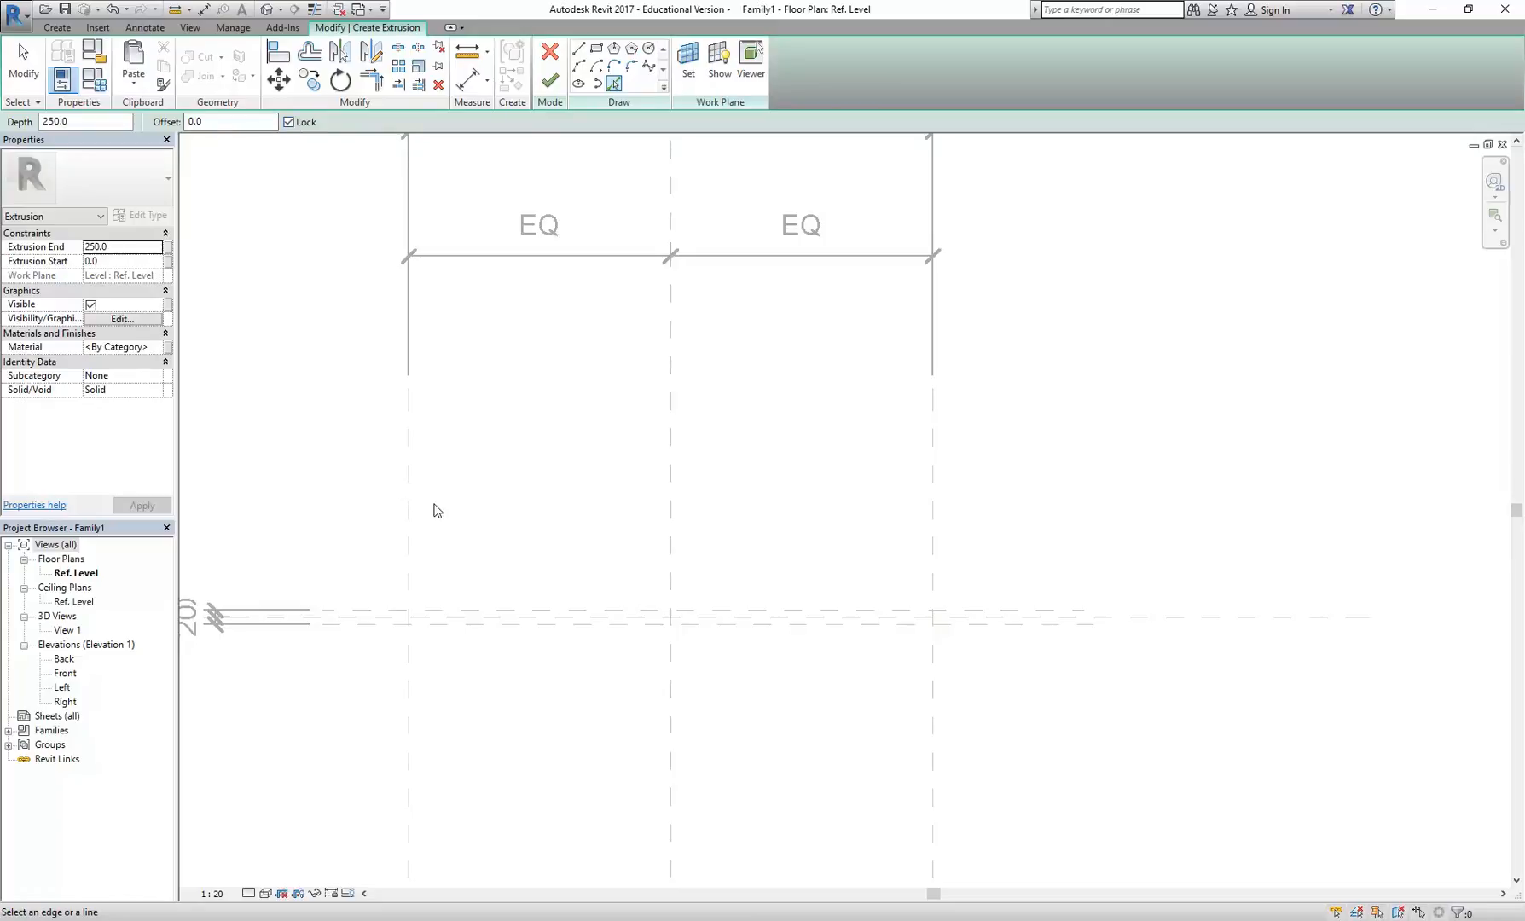
pyautogui.scroll(2, 487, 568)
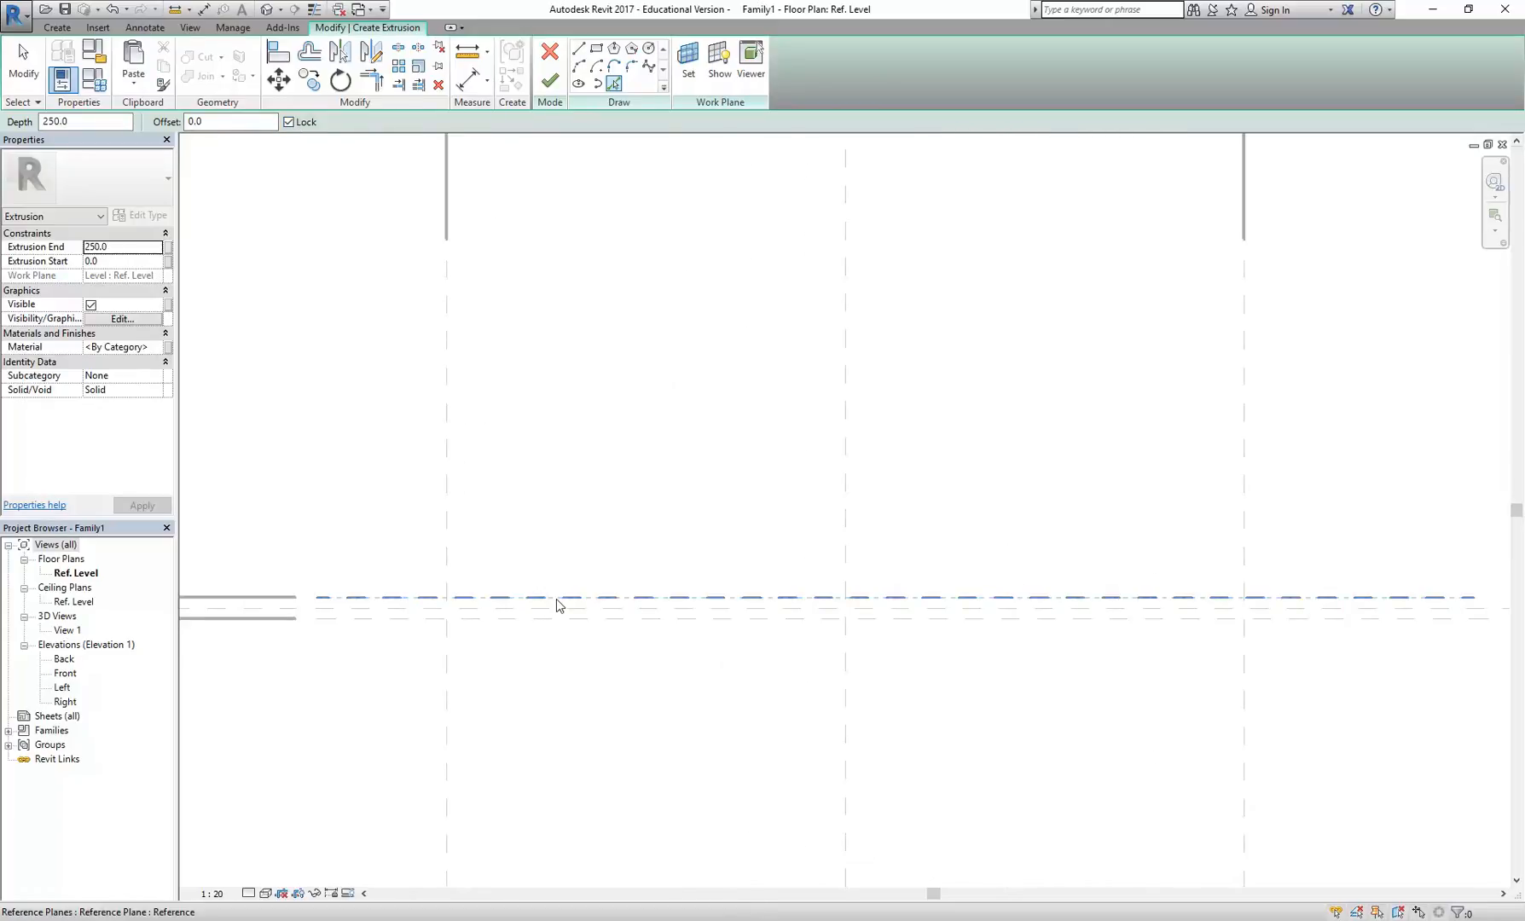
pyautogui.click(556, 600)
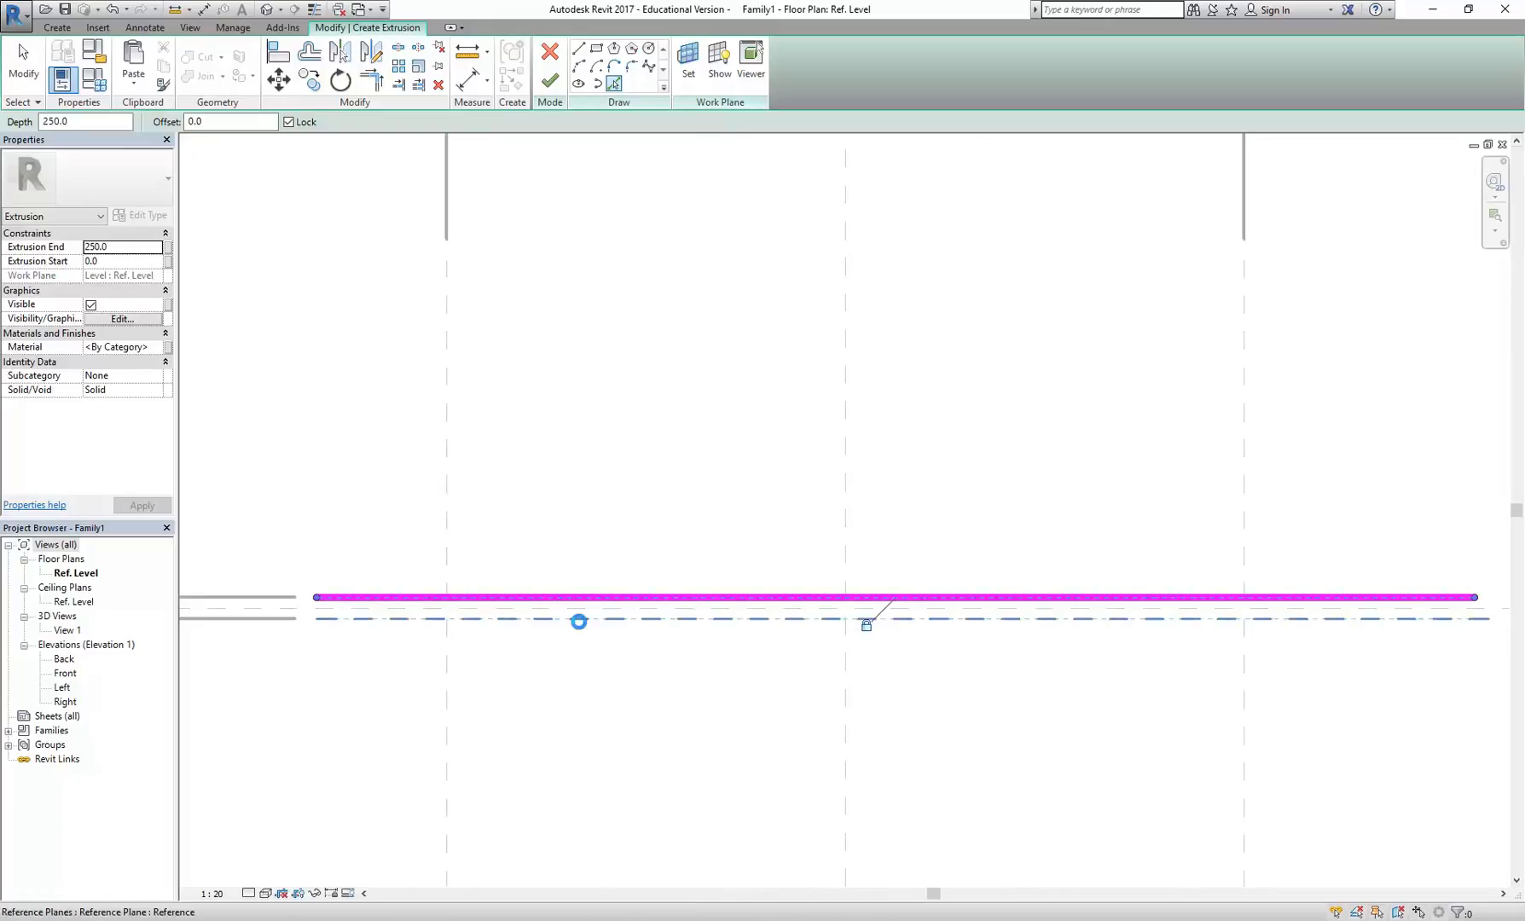
pyautogui.click(579, 620)
pyautogui.click(447, 700)
pyautogui.scroll(-1, 643, 640)
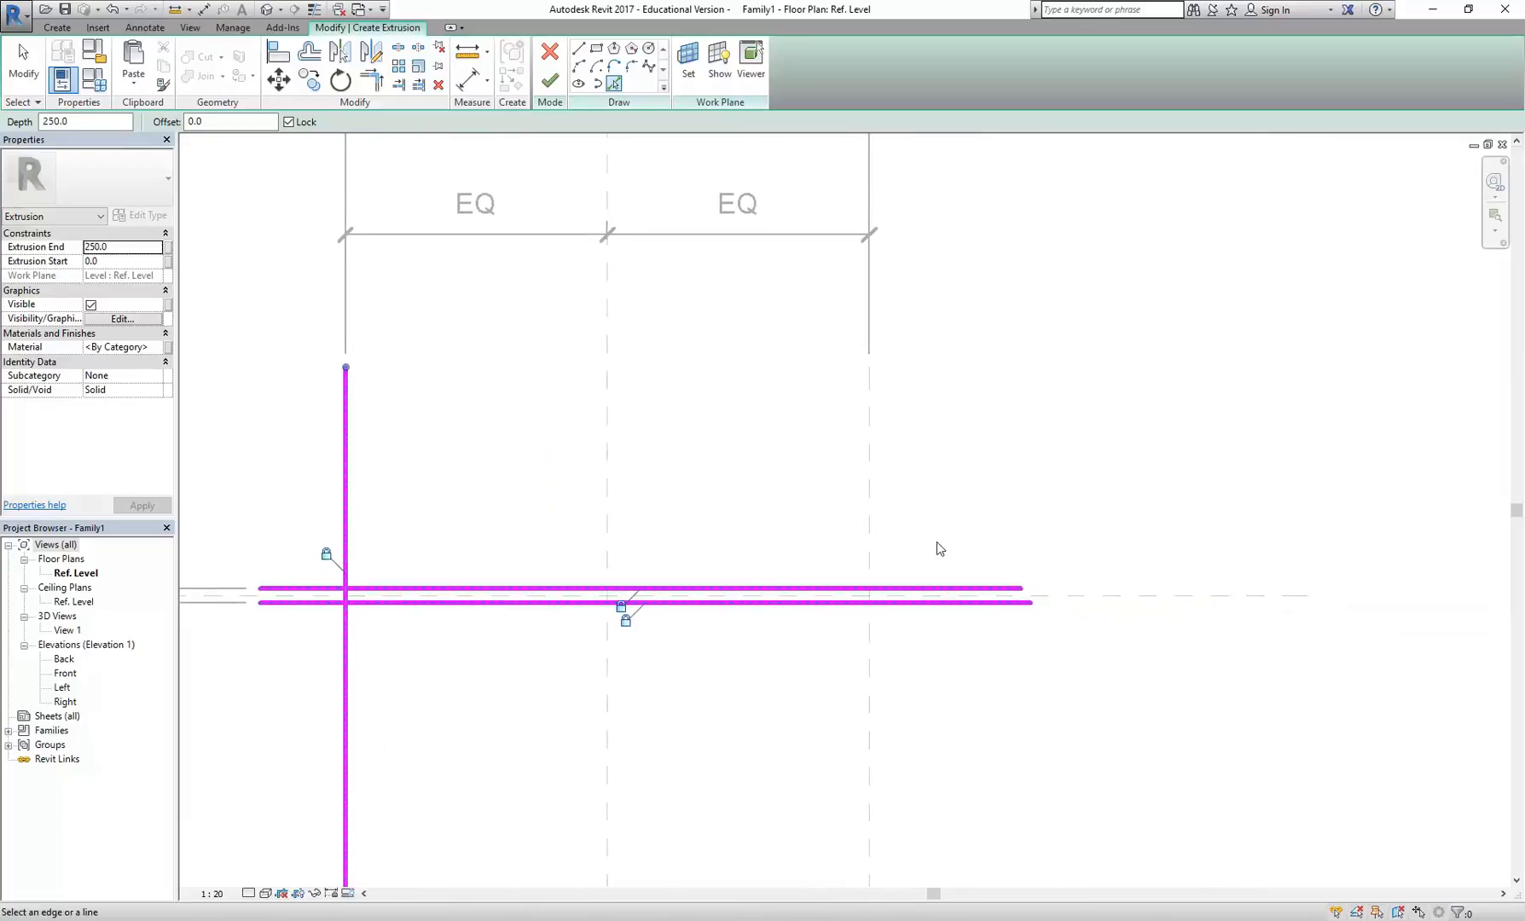
pyautogui.click(871, 552)
# Trim the sketch lines to corners at both left intersections of the extrusion profile.
pyautogui.moveTo(581, 480); pyautogui.dragTo(585, 493, button='middle')
pyautogui.scroll(3, 585, 494)
pyautogui.click(379, 82)
pyautogui.moveTo(392, 631); pyautogui.dragTo(503, 512, button='middle')
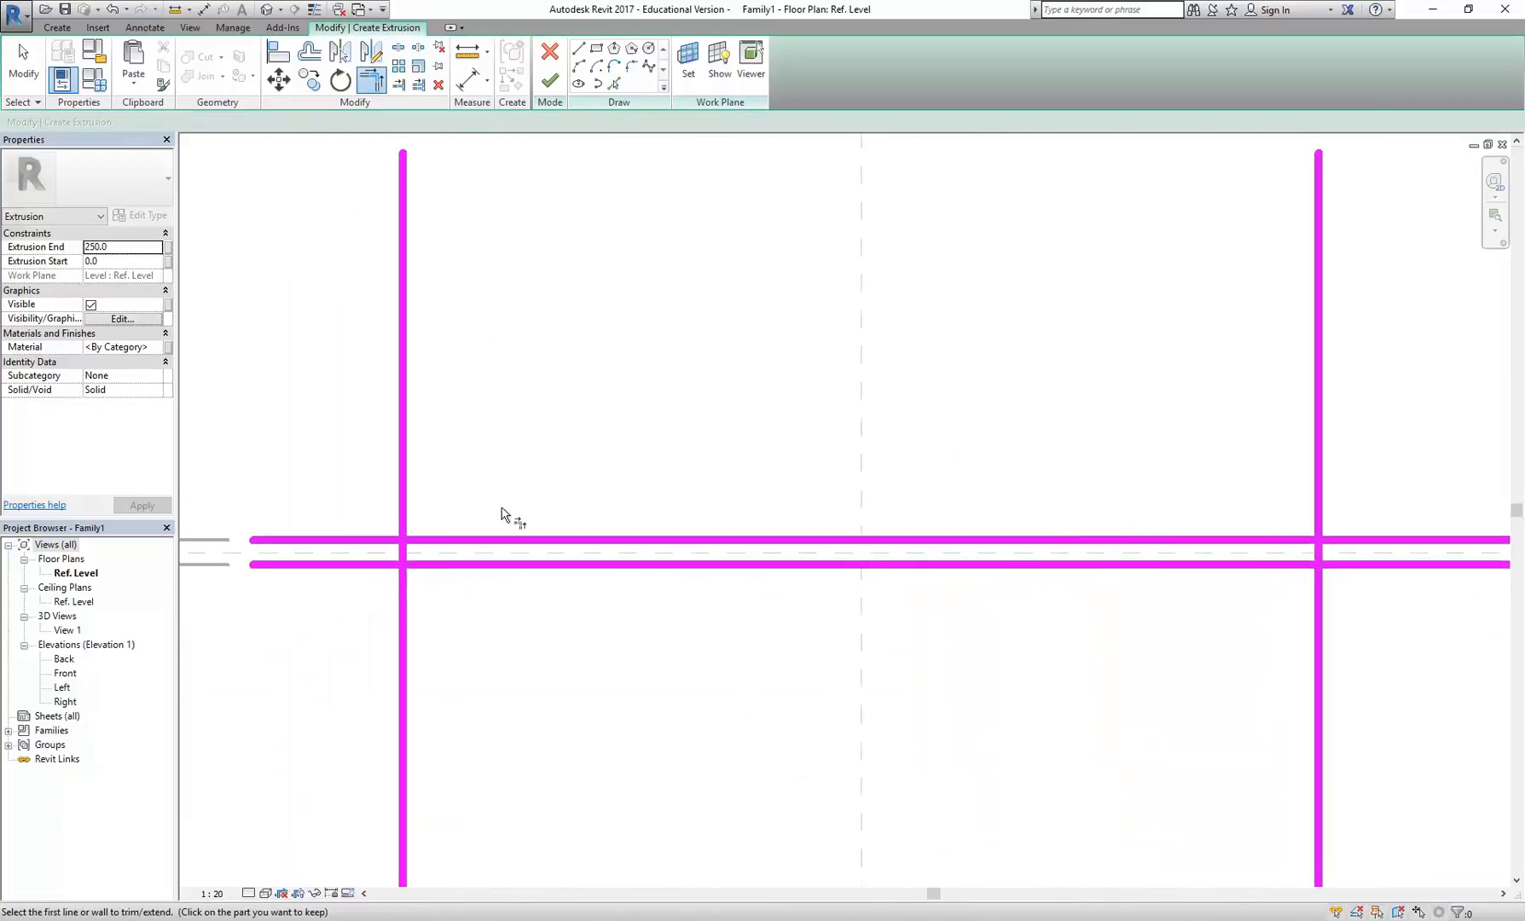
pyautogui.scroll(1, 502, 511)
pyautogui.click(465, 559)
pyautogui.click(351, 576)
pyautogui.click(351, 576)
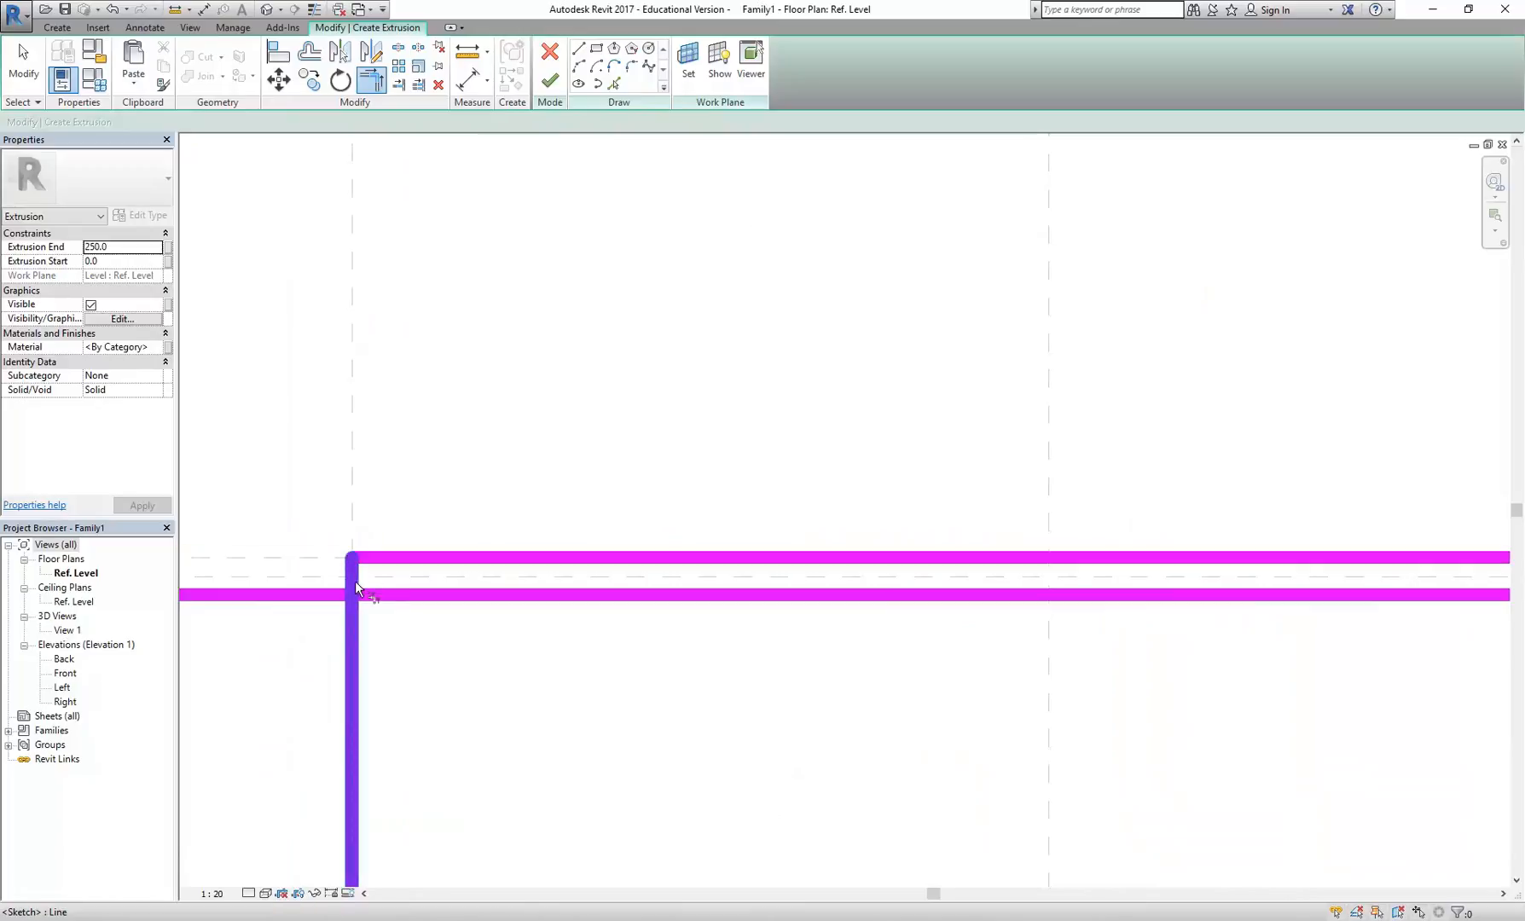
pyautogui.click(400, 593)
# Trim both right corners to close the rectangular profile and finish the extrusion with a depth of 250 mm.
pyautogui.scroll(-2, 661, 479)
pyautogui.moveTo(1243, 509); pyautogui.dragTo(882, 442, button='middle')
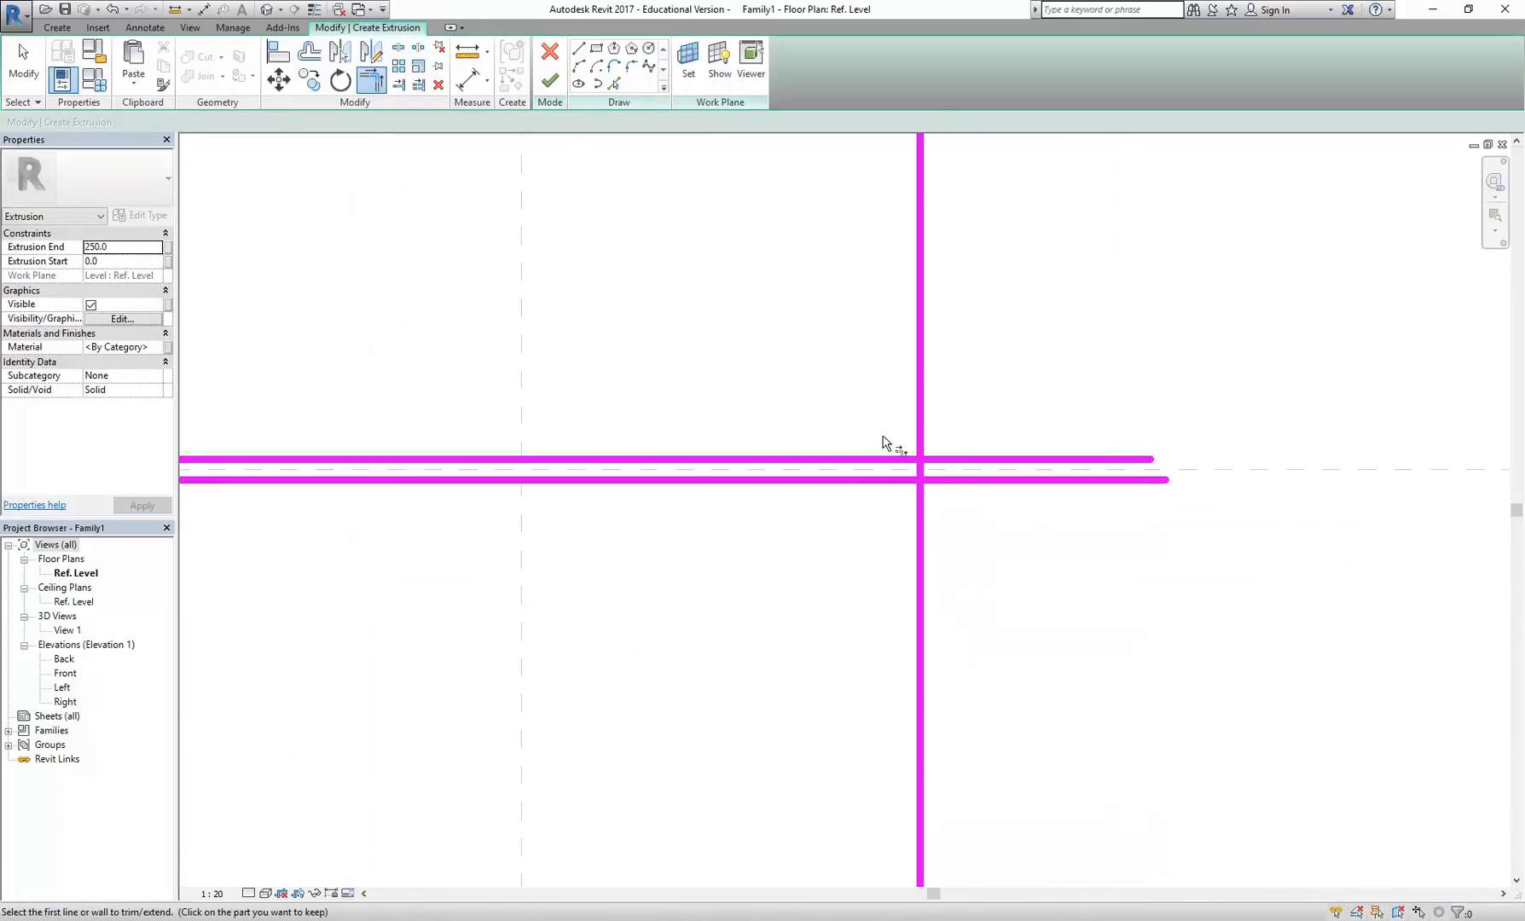
pyautogui.scroll(2, 882, 441)
pyautogui.click(881, 482)
pyautogui.click(949, 498)
pyautogui.click(950, 498)
pyautogui.click(911, 512)
pyautogui.scroll(-2, 648, 393)
pyautogui.scroll(3, 657, 486)
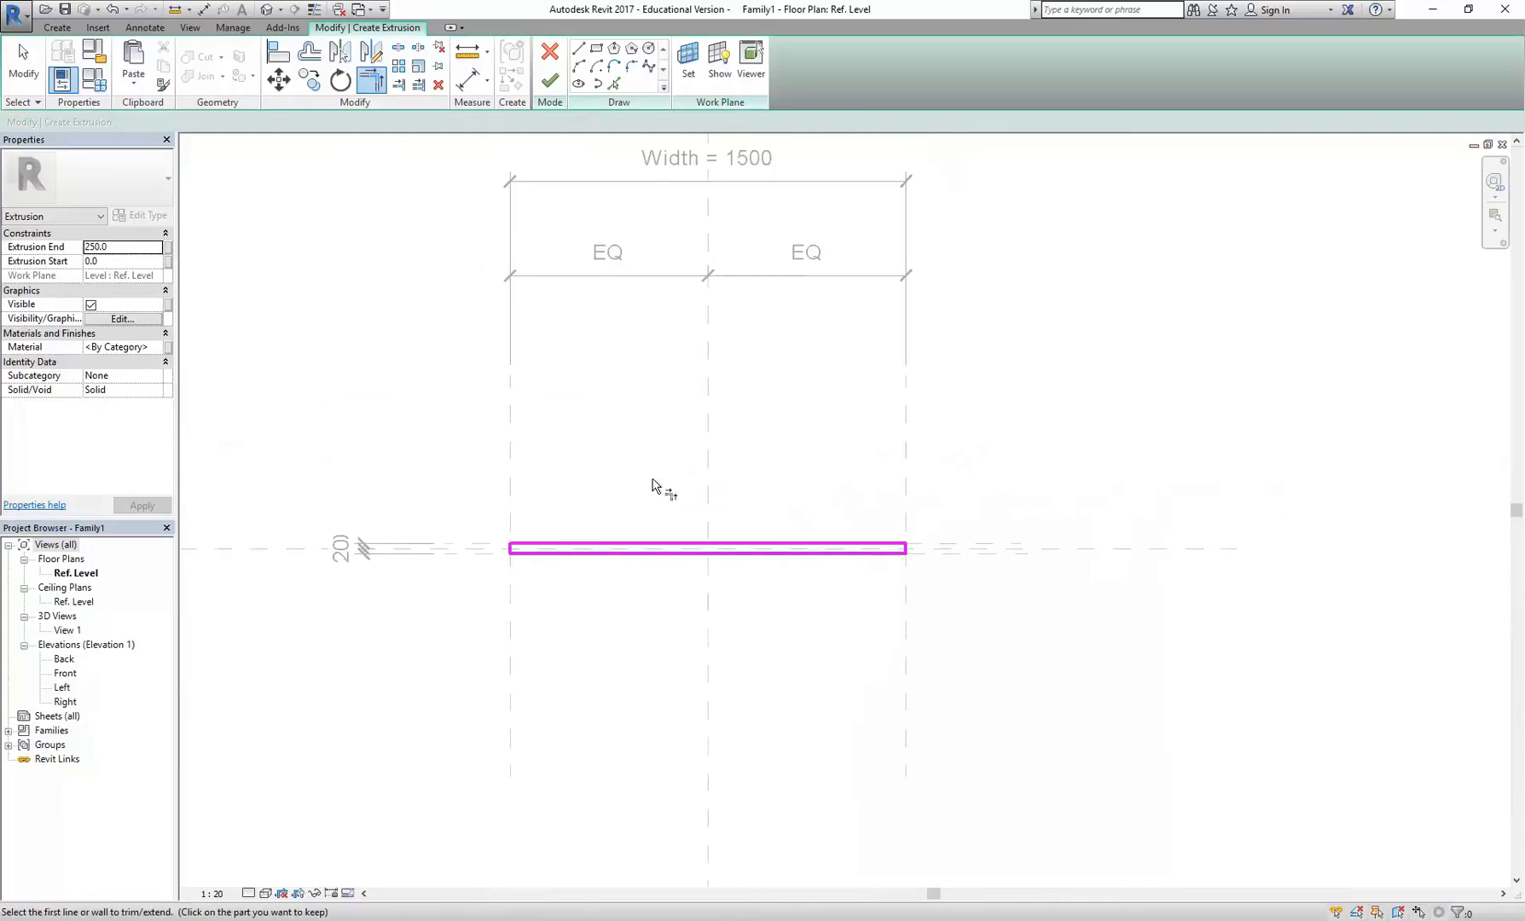
pyautogui.rightClick(565, 414)
pyautogui.click(601, 422)
pyautogui.rightClick(602, 424)
pyautogui.click(635, 435)
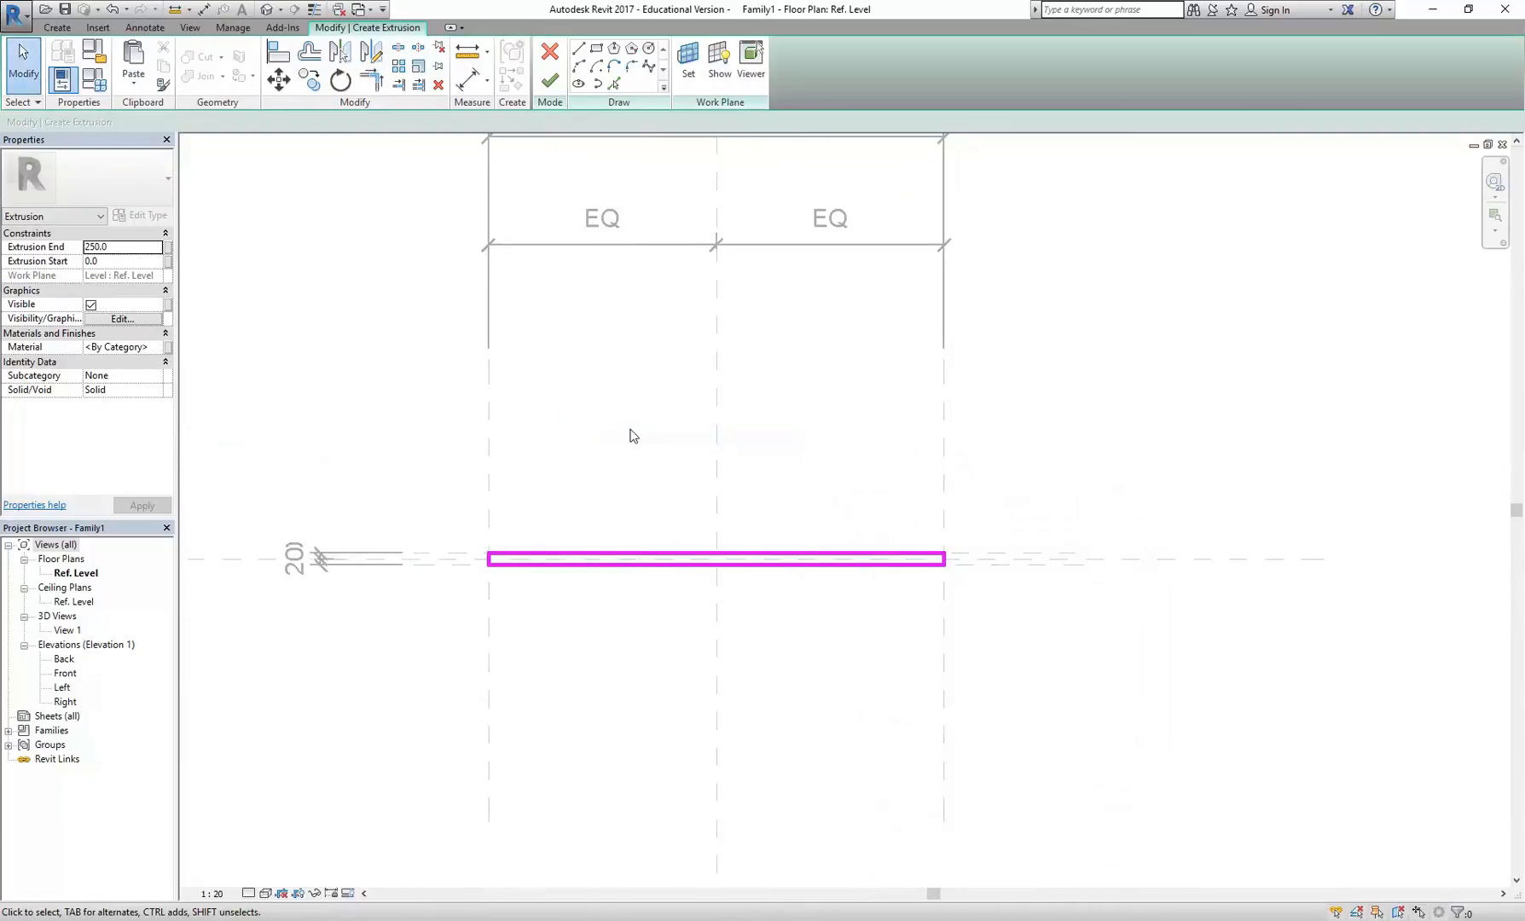
pyautogui.click(550, 80)
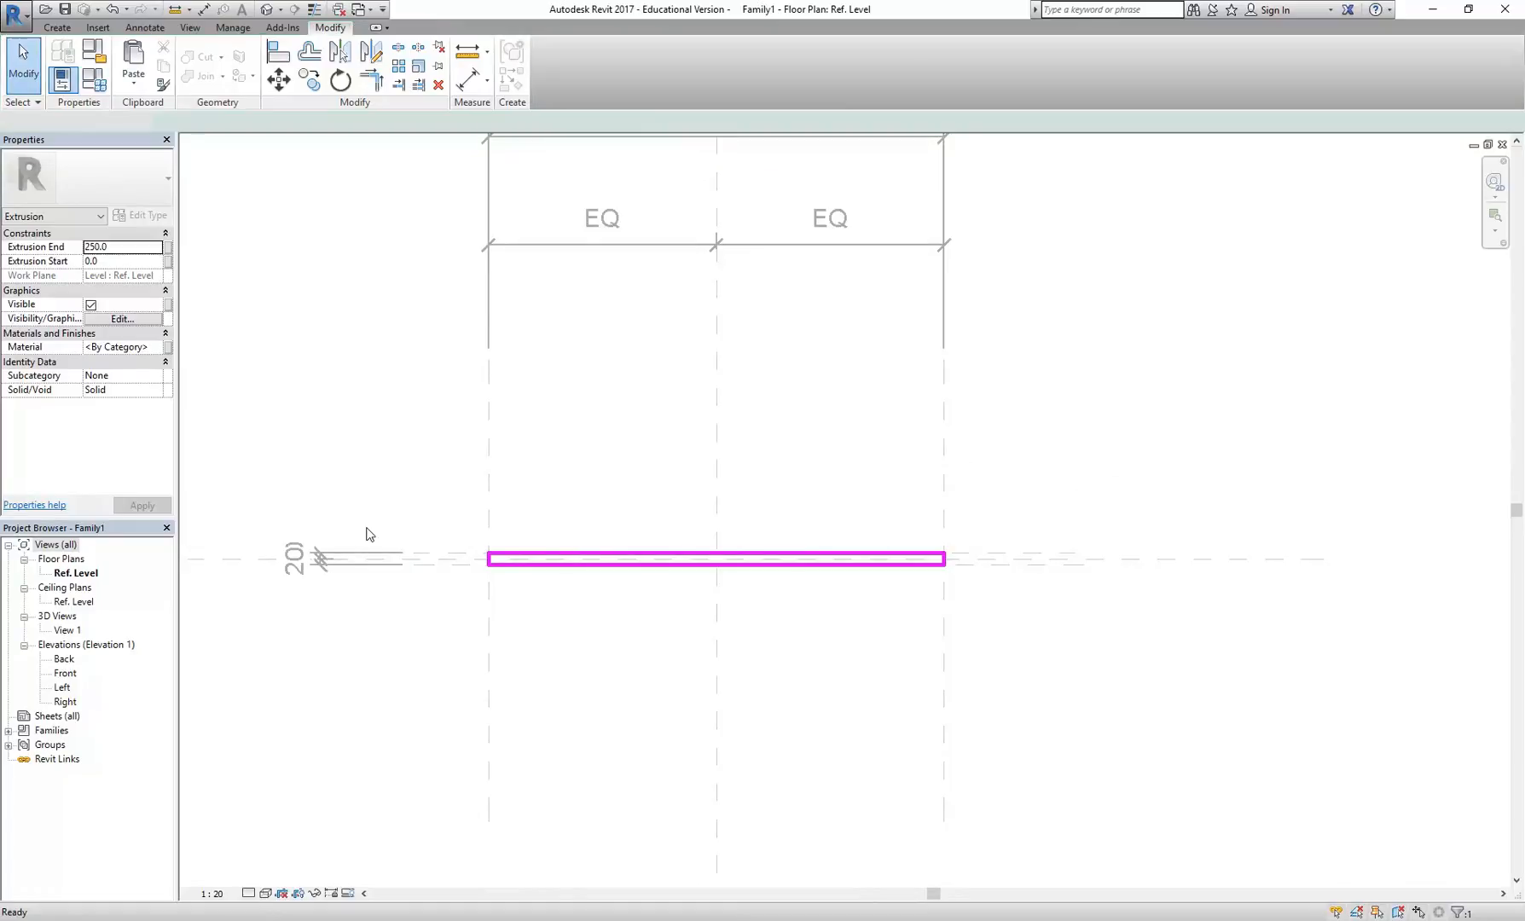
pyautogui.click(353, 383)
# Open the 3D view View 1 and orbit to inspect the extruded solid from an angle above its front.
pyautogui.doubleClick(67, 630)
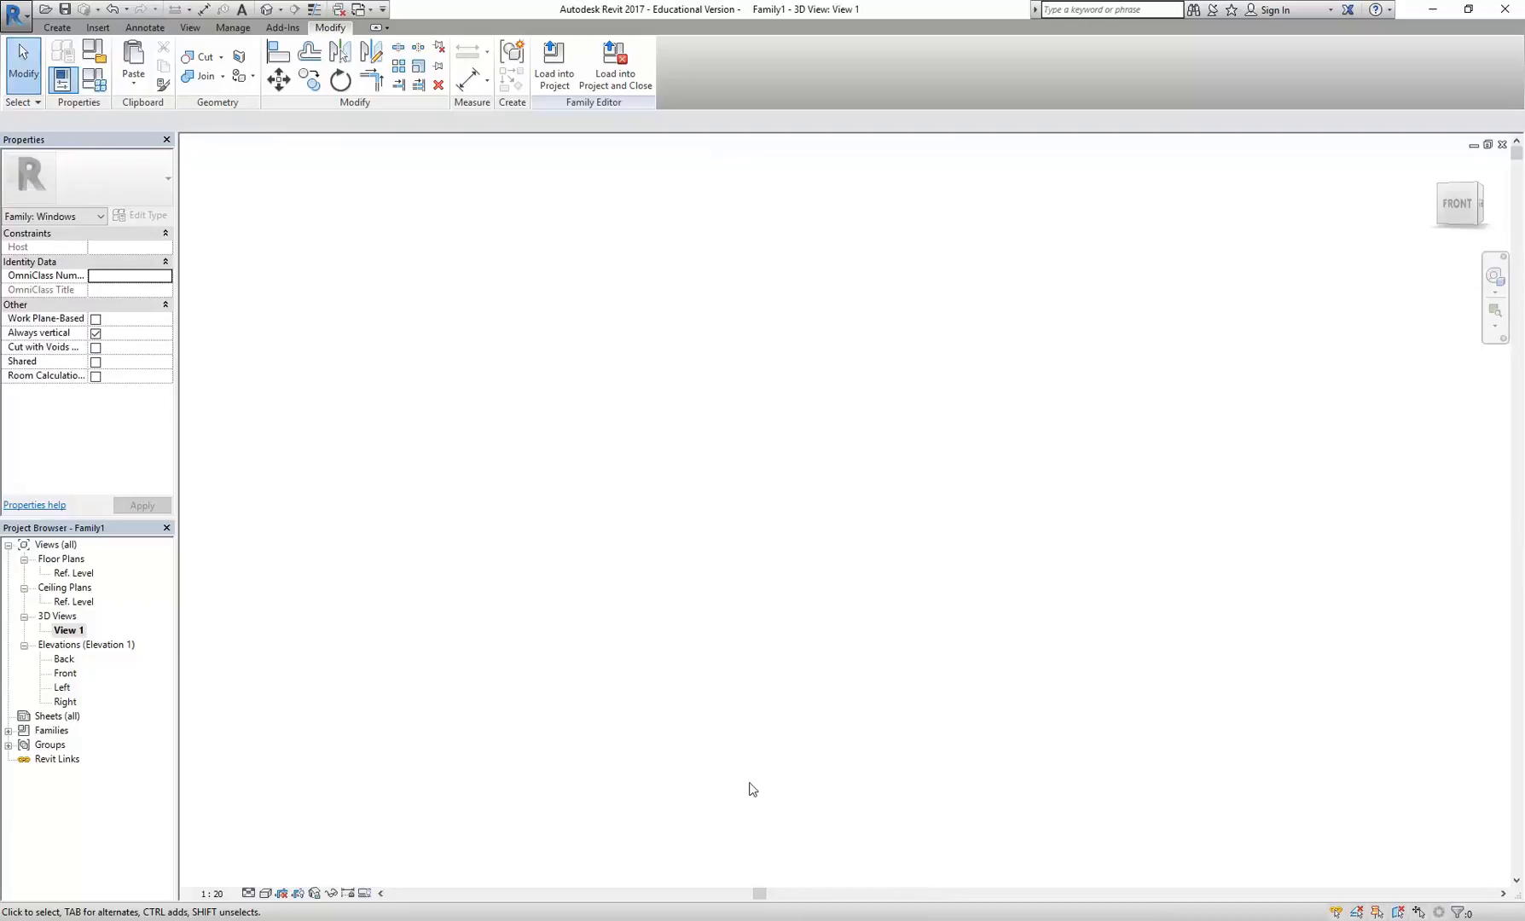
pyautogui.rightClick(611, 285)
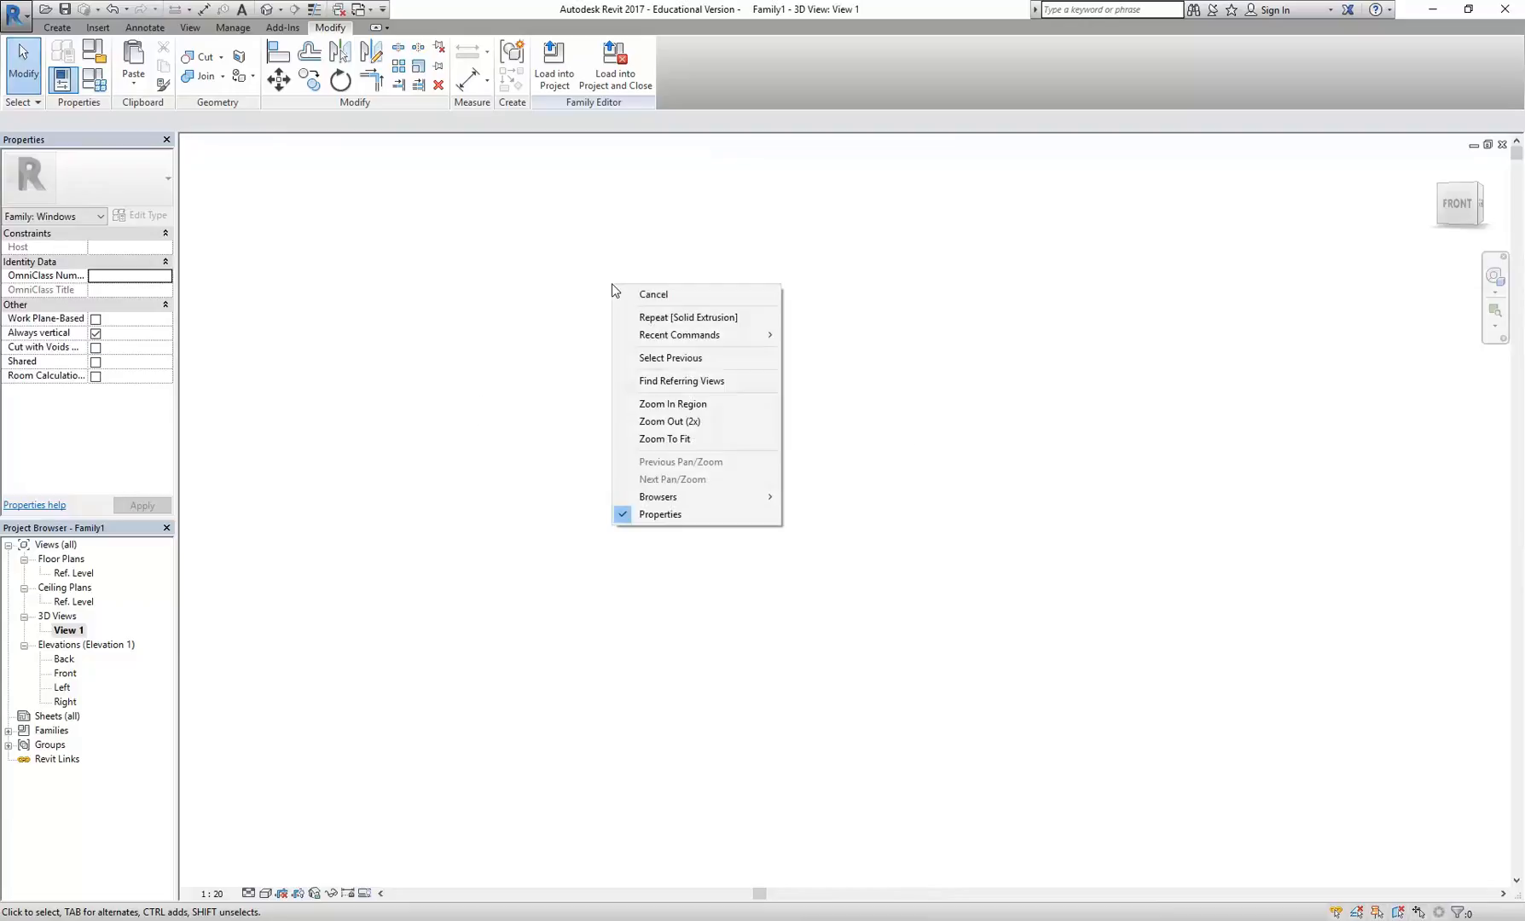
pyautogui.click(637, 427)
pyautogui.keyDown('shift'); pyautogui.moveTo(648, 446); pyautogui.dragTo(645, 669, button='middle'); pyautogui.keyUp('shift')
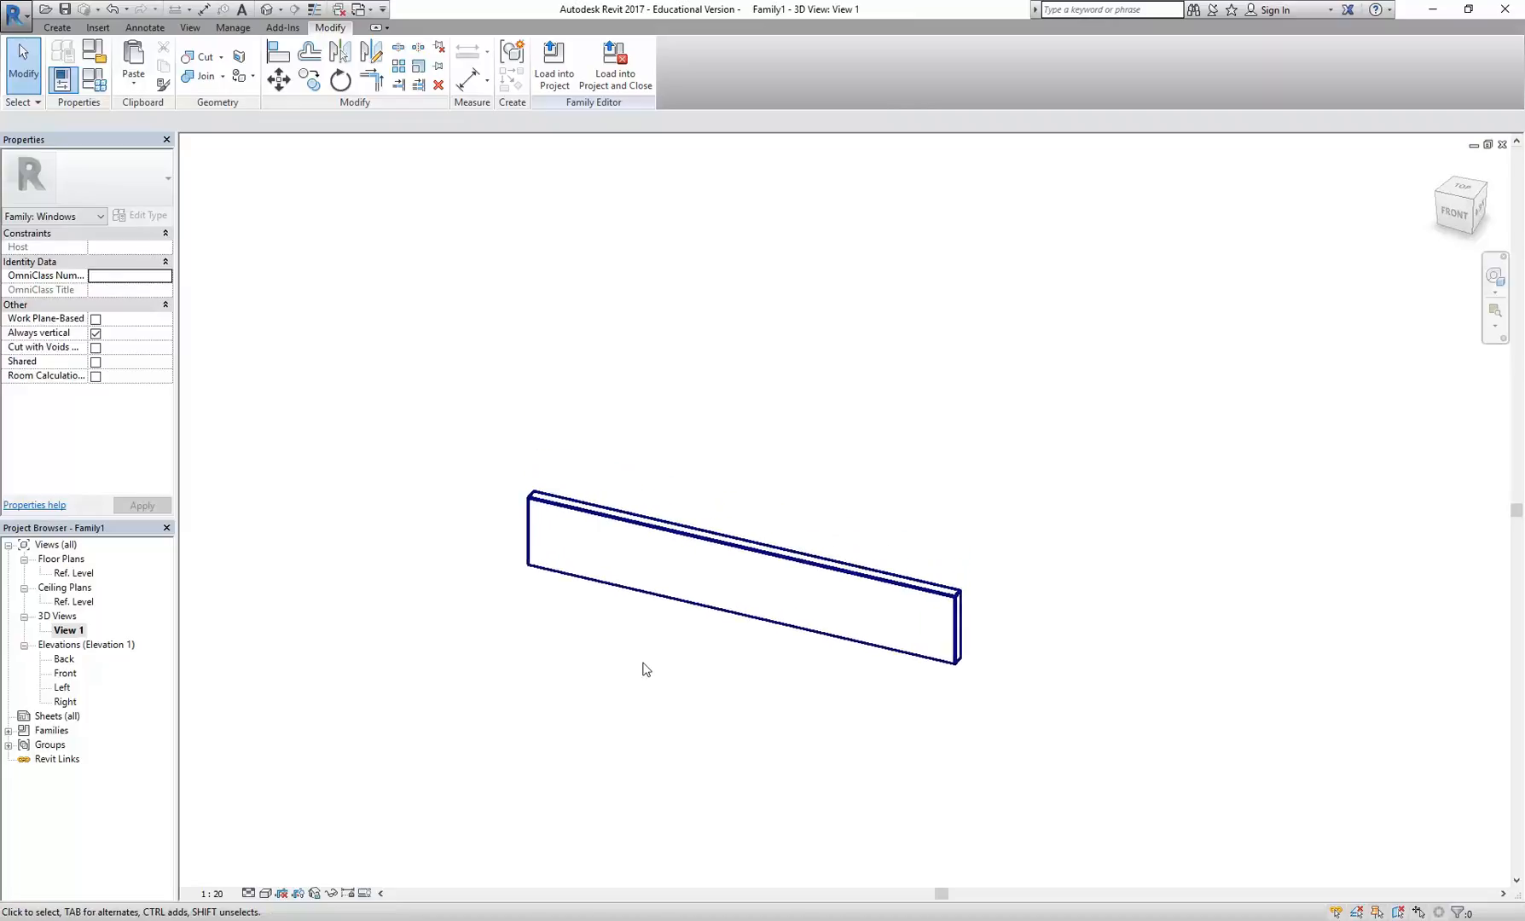
pyautogui.moveTo(688, 422); pyautogui.dragTo(623, 498, button='middle')
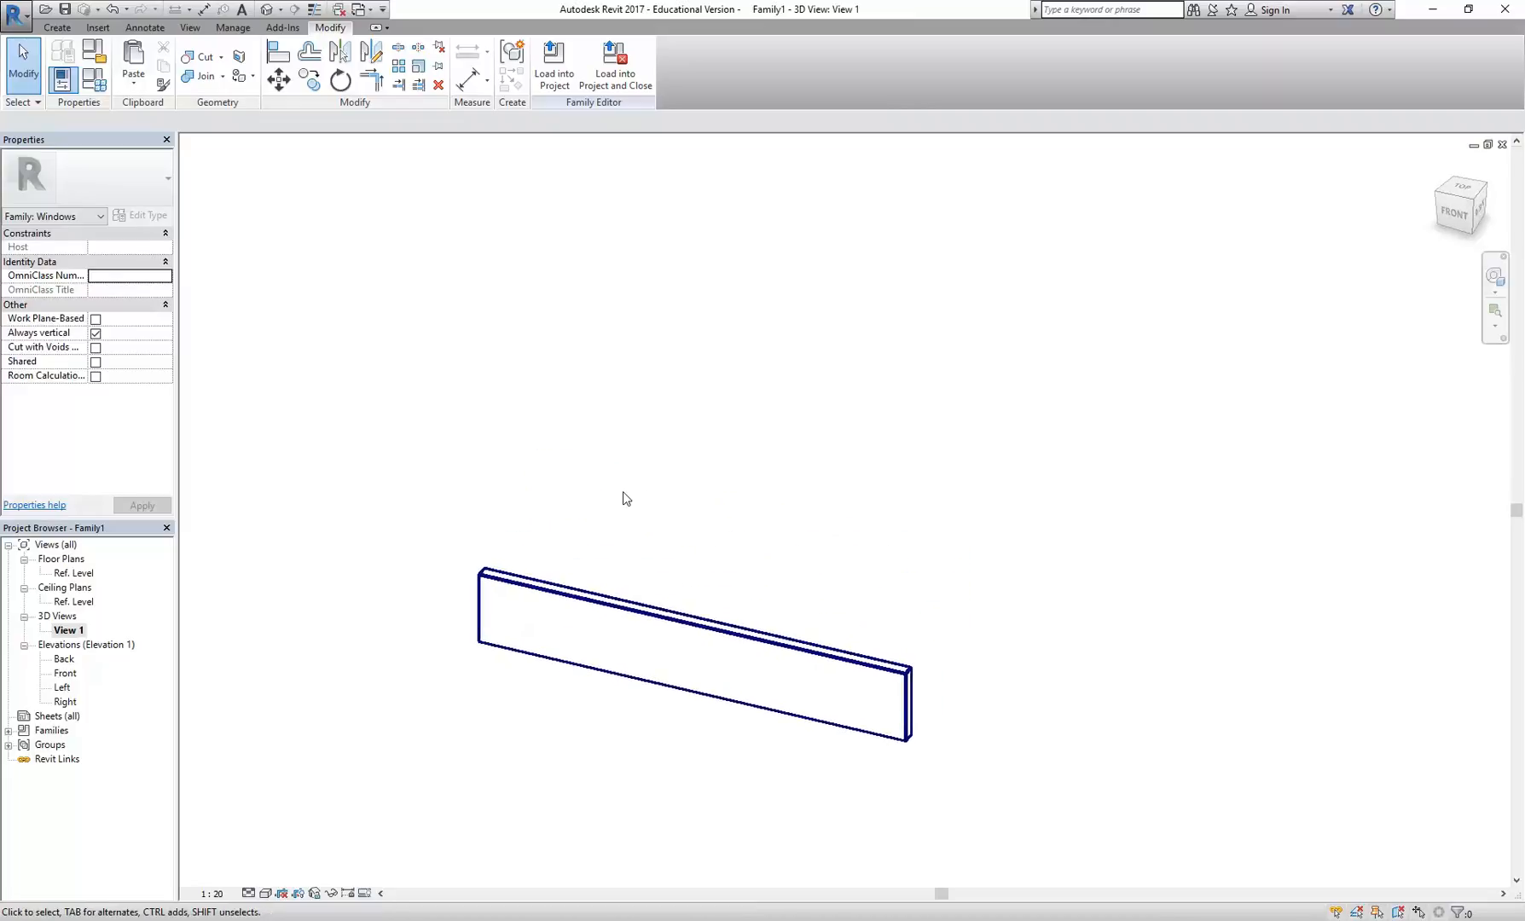
pyautogui.moveTo(410, 372); pyautogui.dragTo(483, 381, button='middle')
pyautogui.scroll(-1, 483, 382)
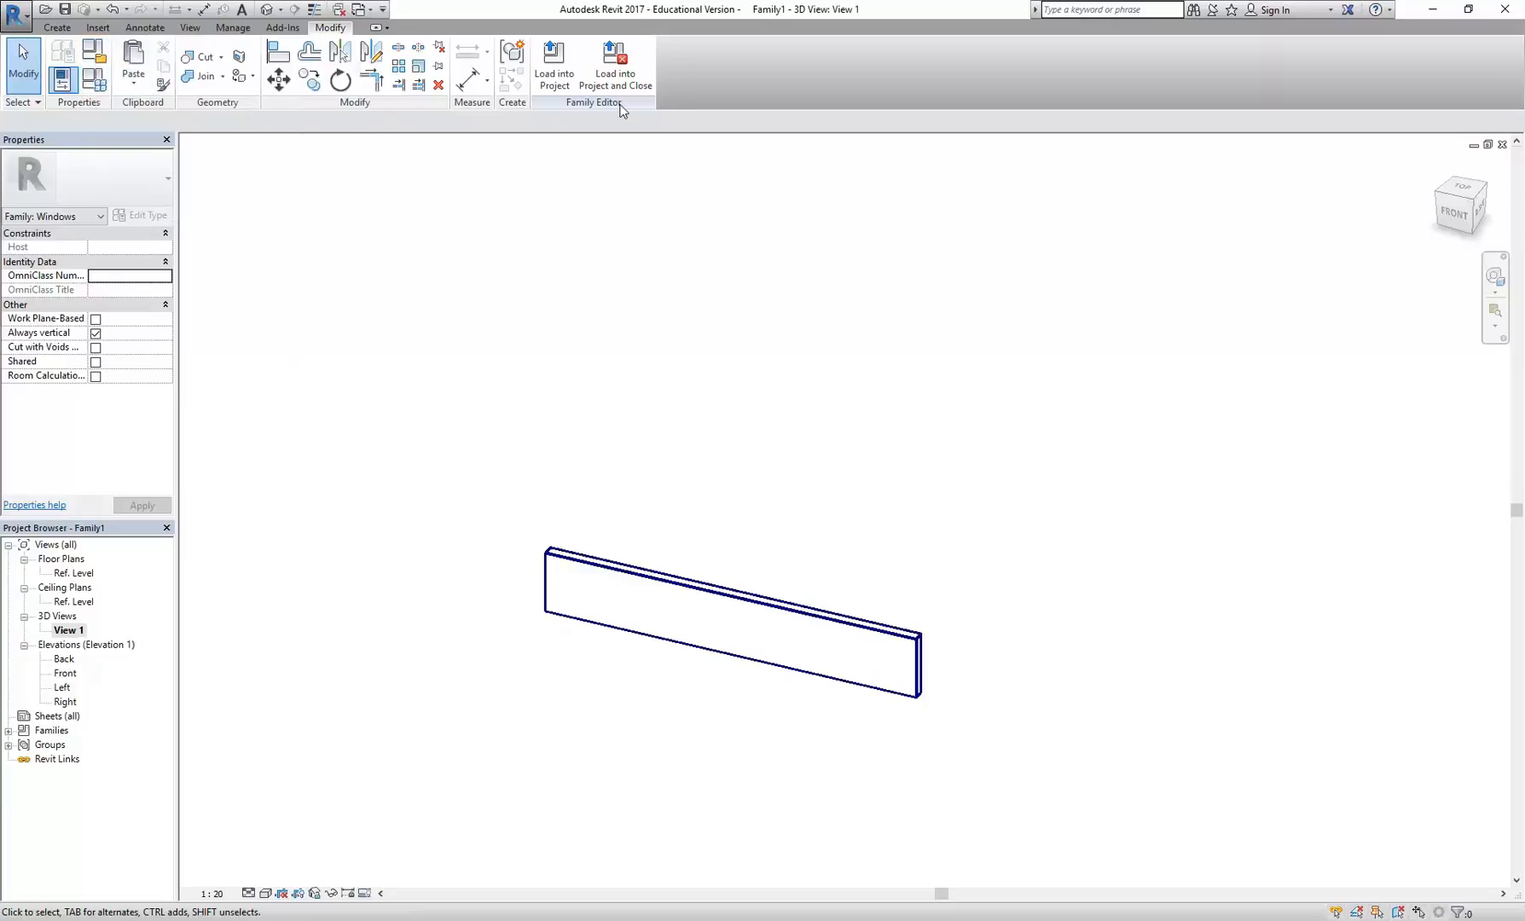
# Open the family types and apply a Width of 1000 mm to test how the extrusion flexes.
pyautogui.click(96, 83)
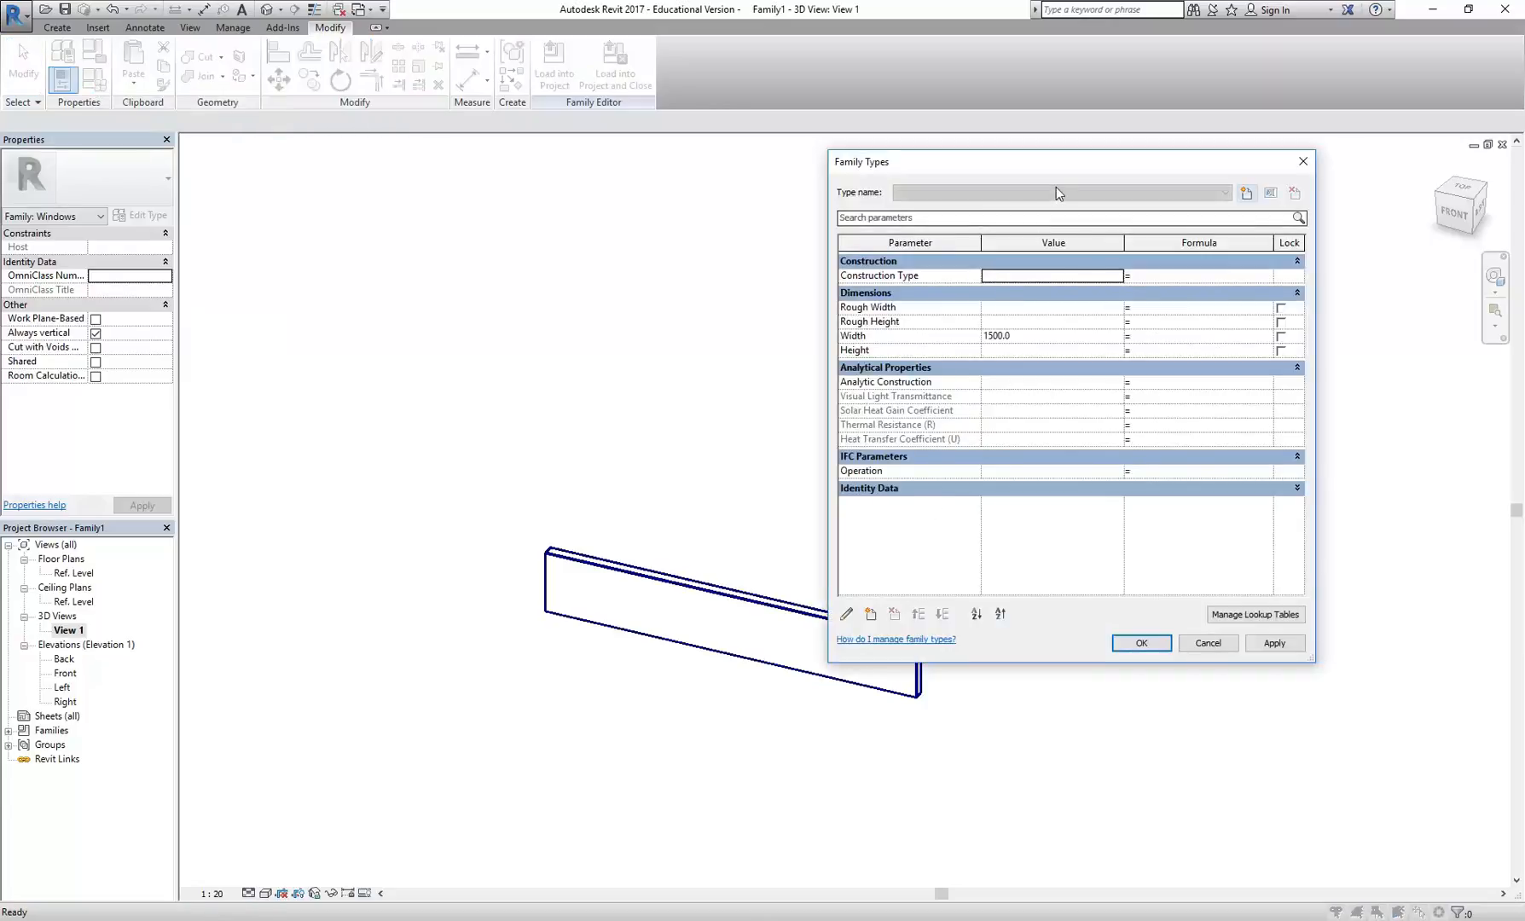
pyautogui.moveTo(1063, 163); pyautogui.dragTo(305, 83)
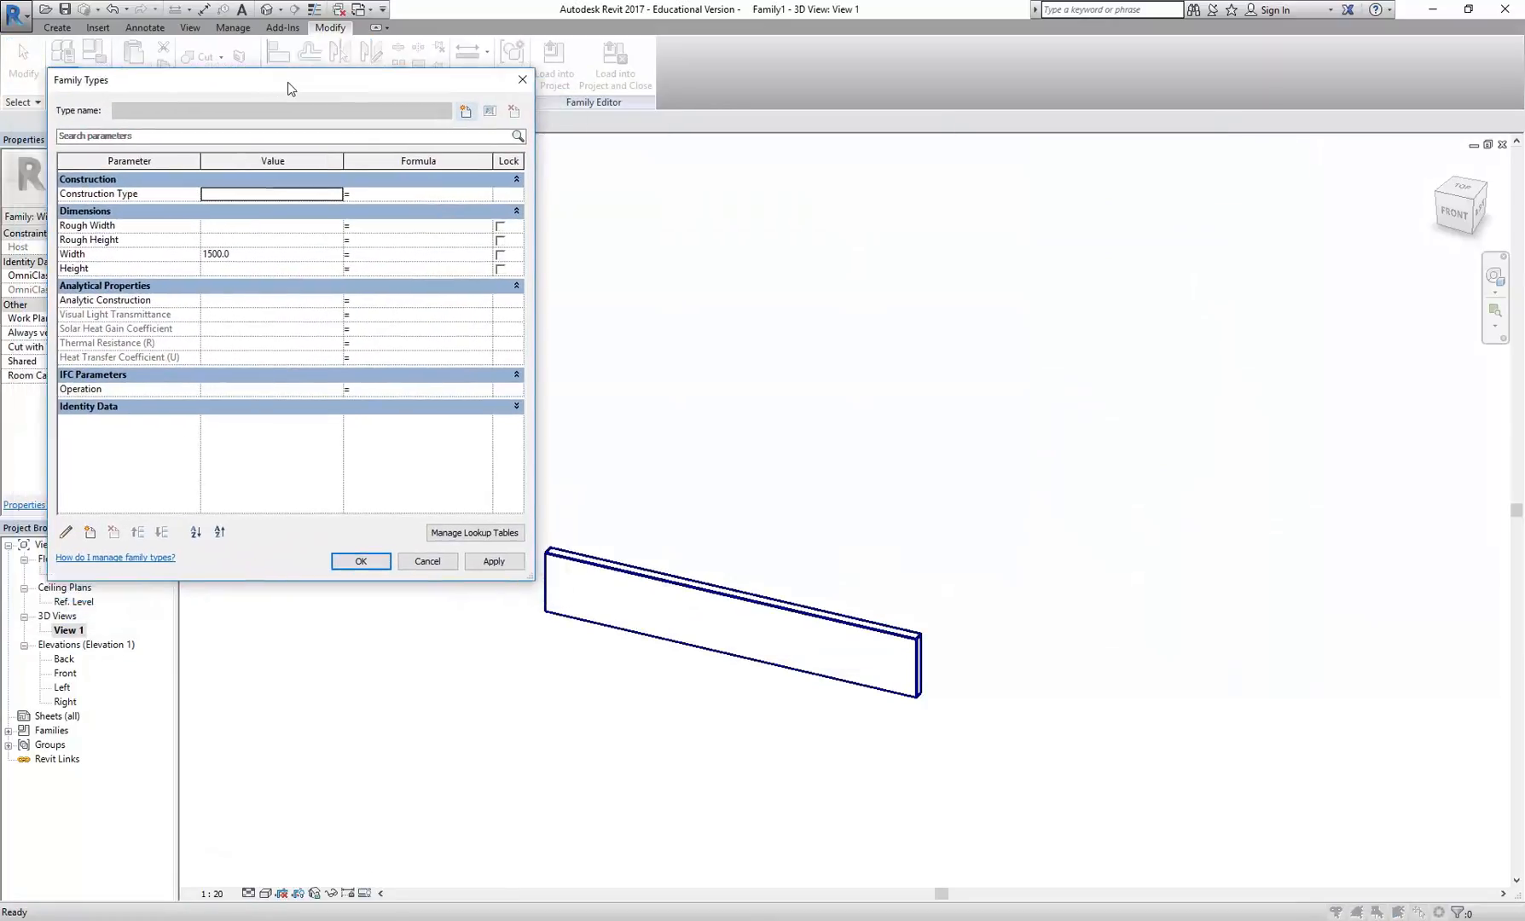
pyautogui.click(273, 258)
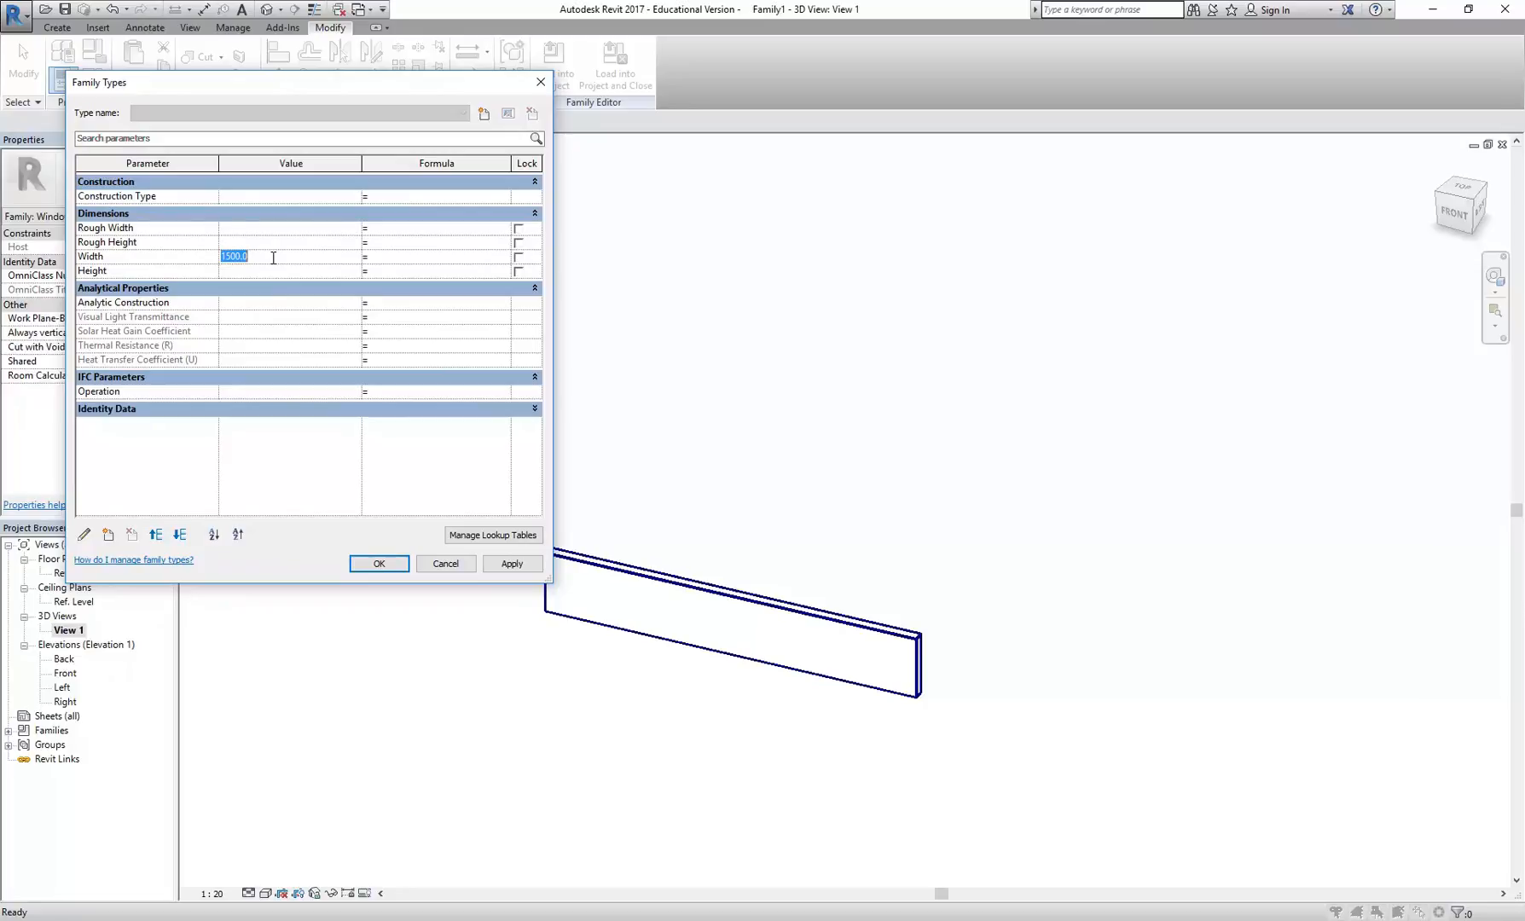
pyautogui.write('10')
pyautogui.click(519, 567)
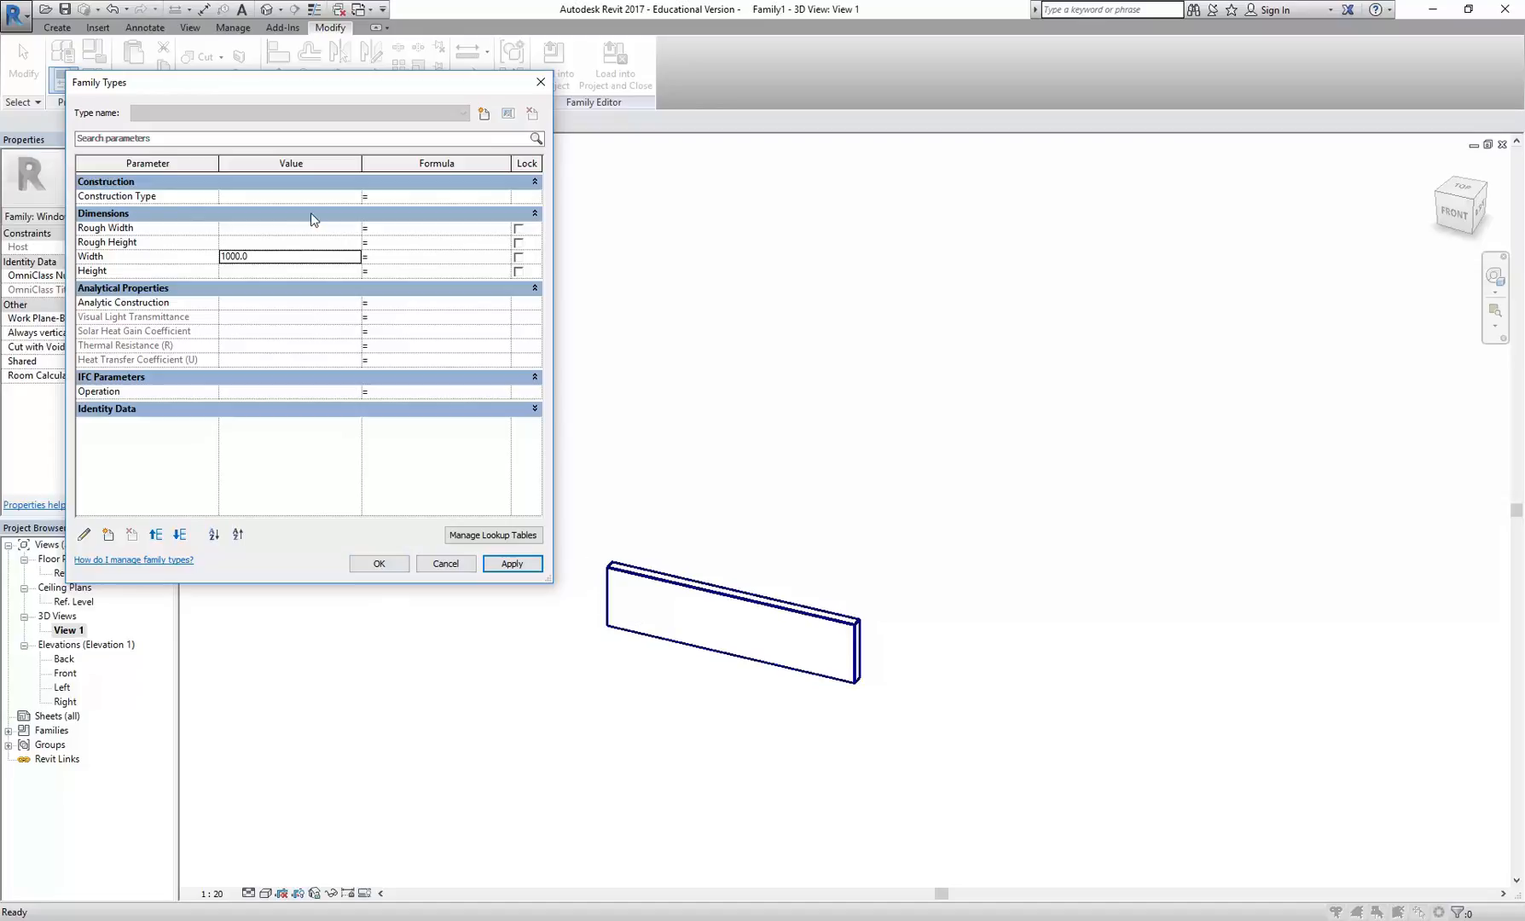
# Set the Width parameter to 800 mm, apply it and accept the family types.
pyautogui.click(283, 256)
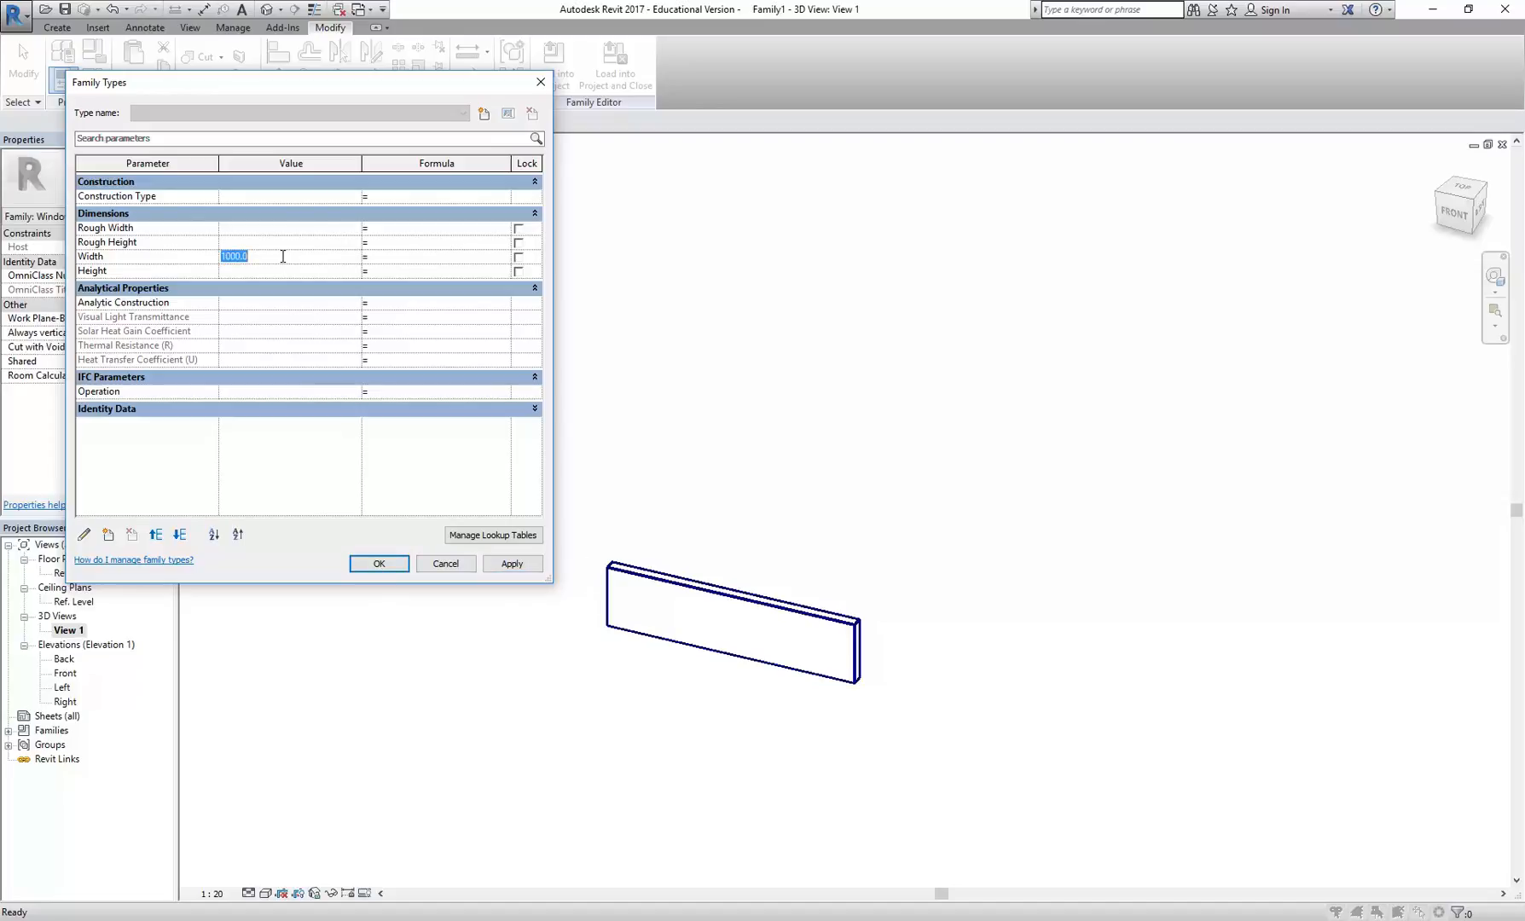
pyautogui.write('800')
pyautogui.click(508, 565)
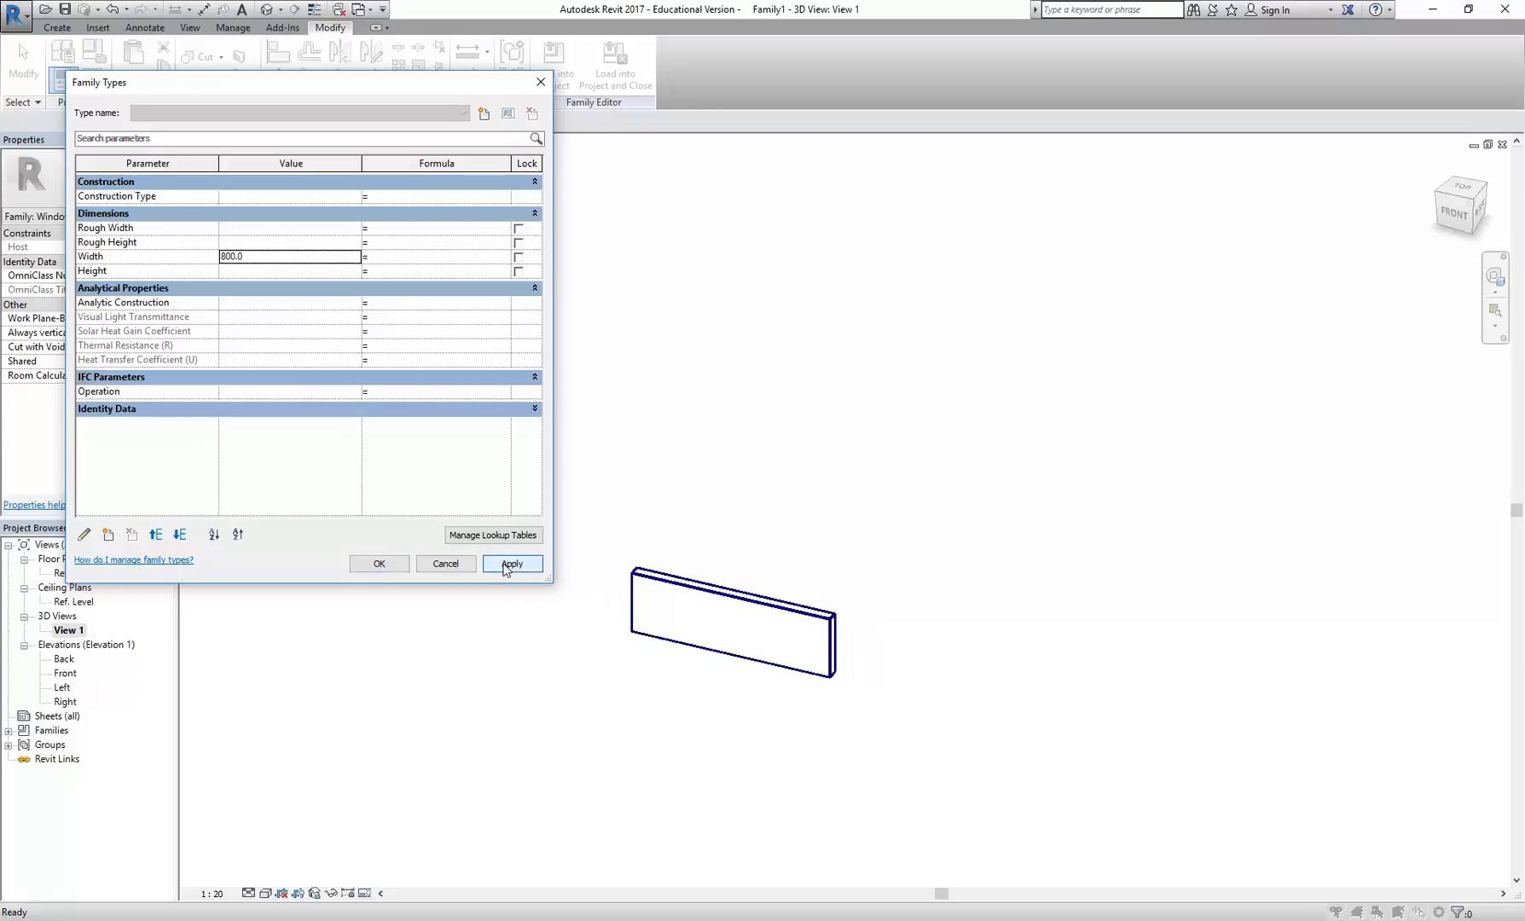
pyautogui.click(380, 566)
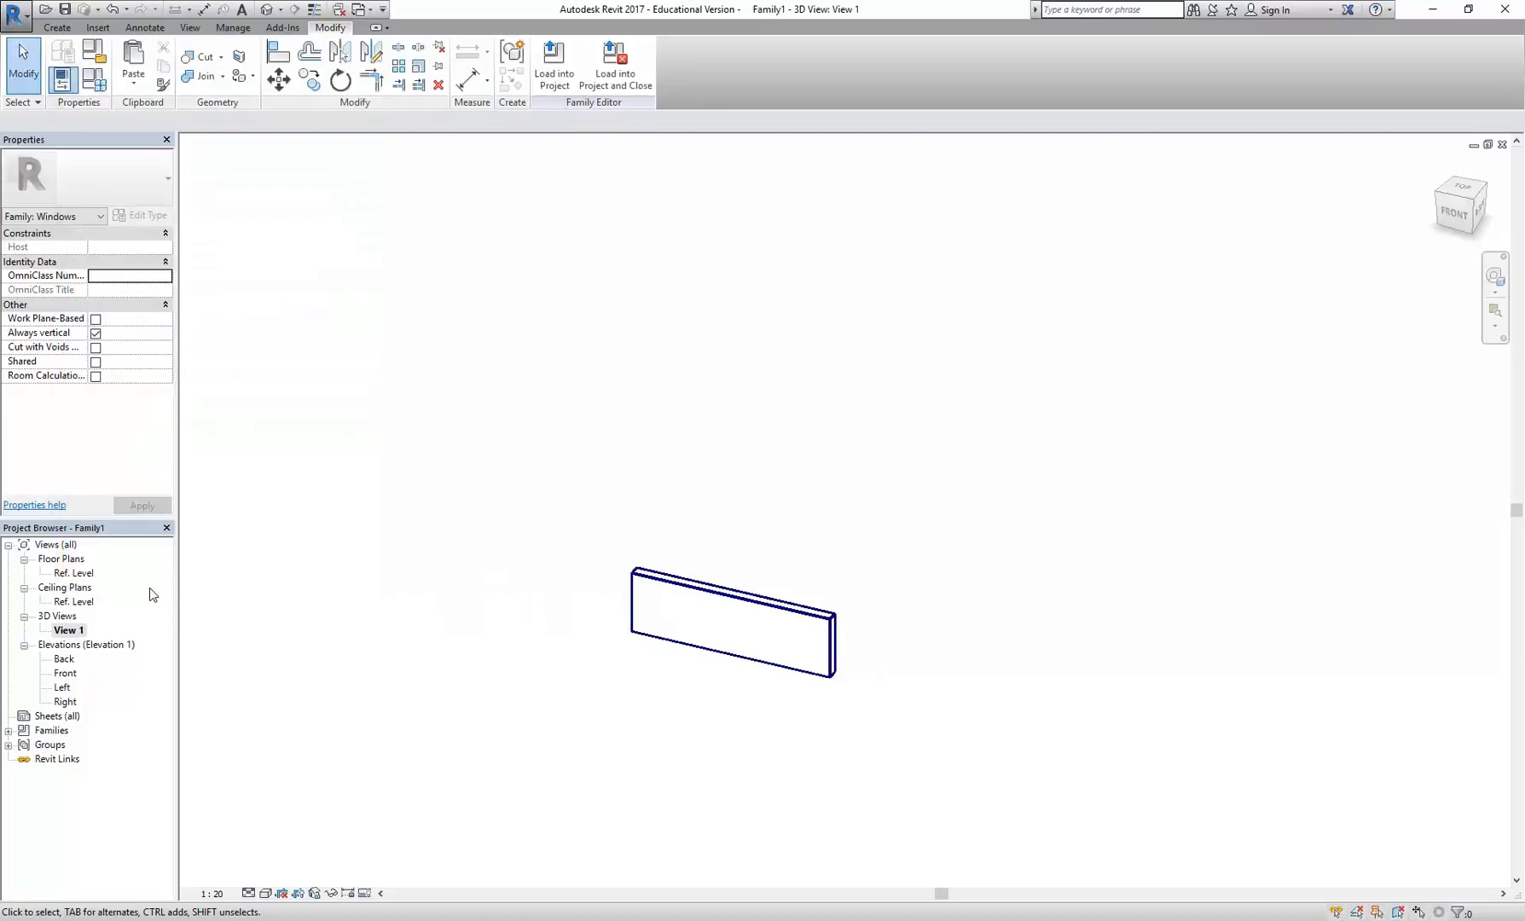
# Open the Front elevation and fit the whole view on screen.
pyautogui.doubleClick(65, 674)
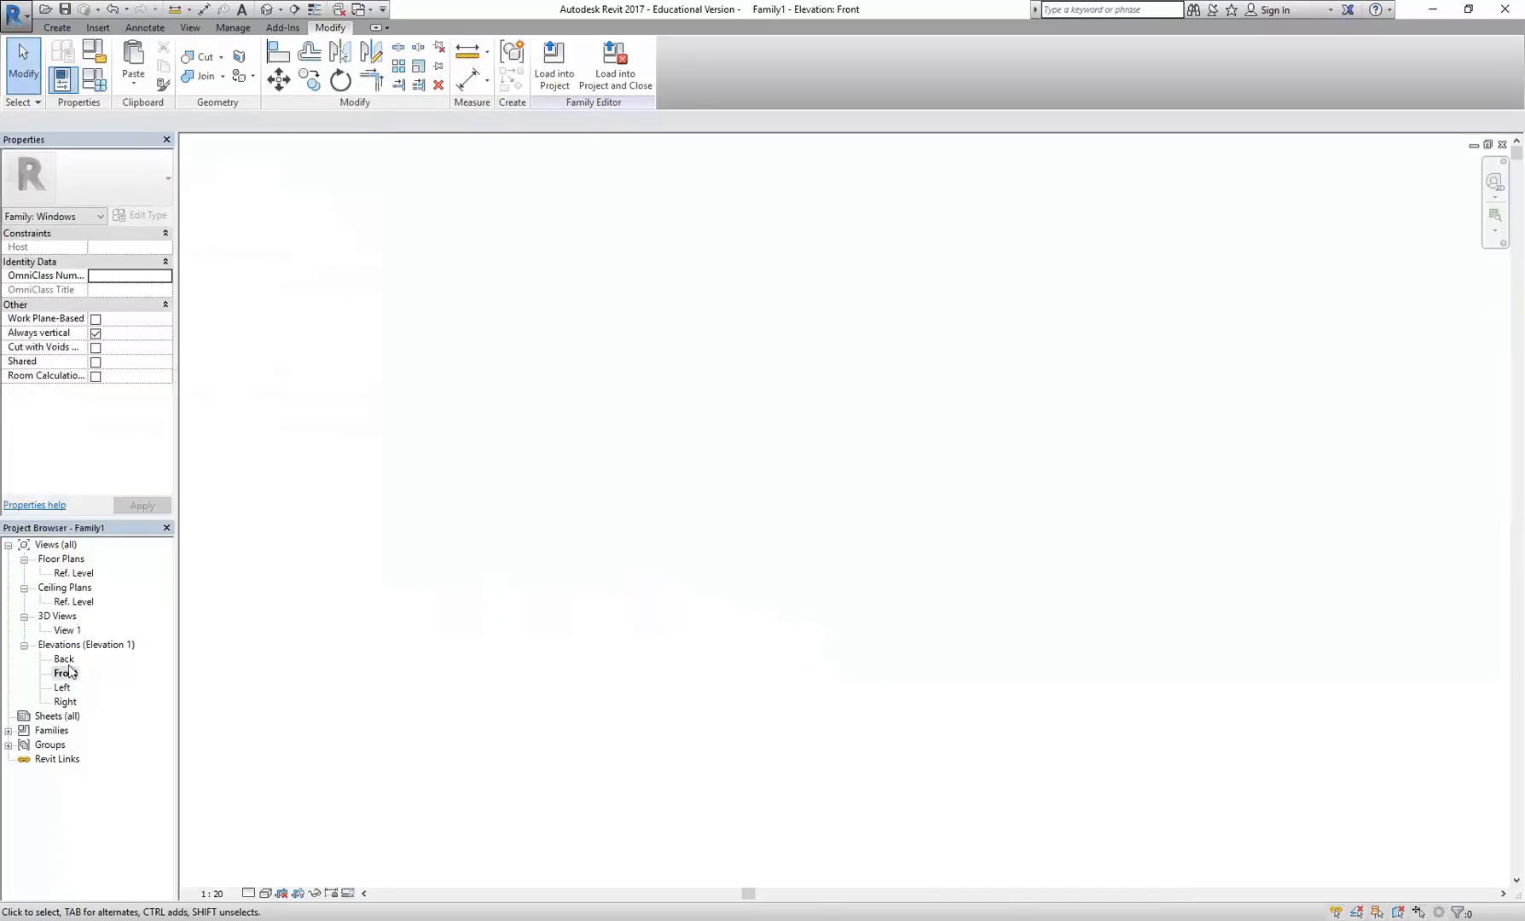
pyautogui.rightClick(519, 321)
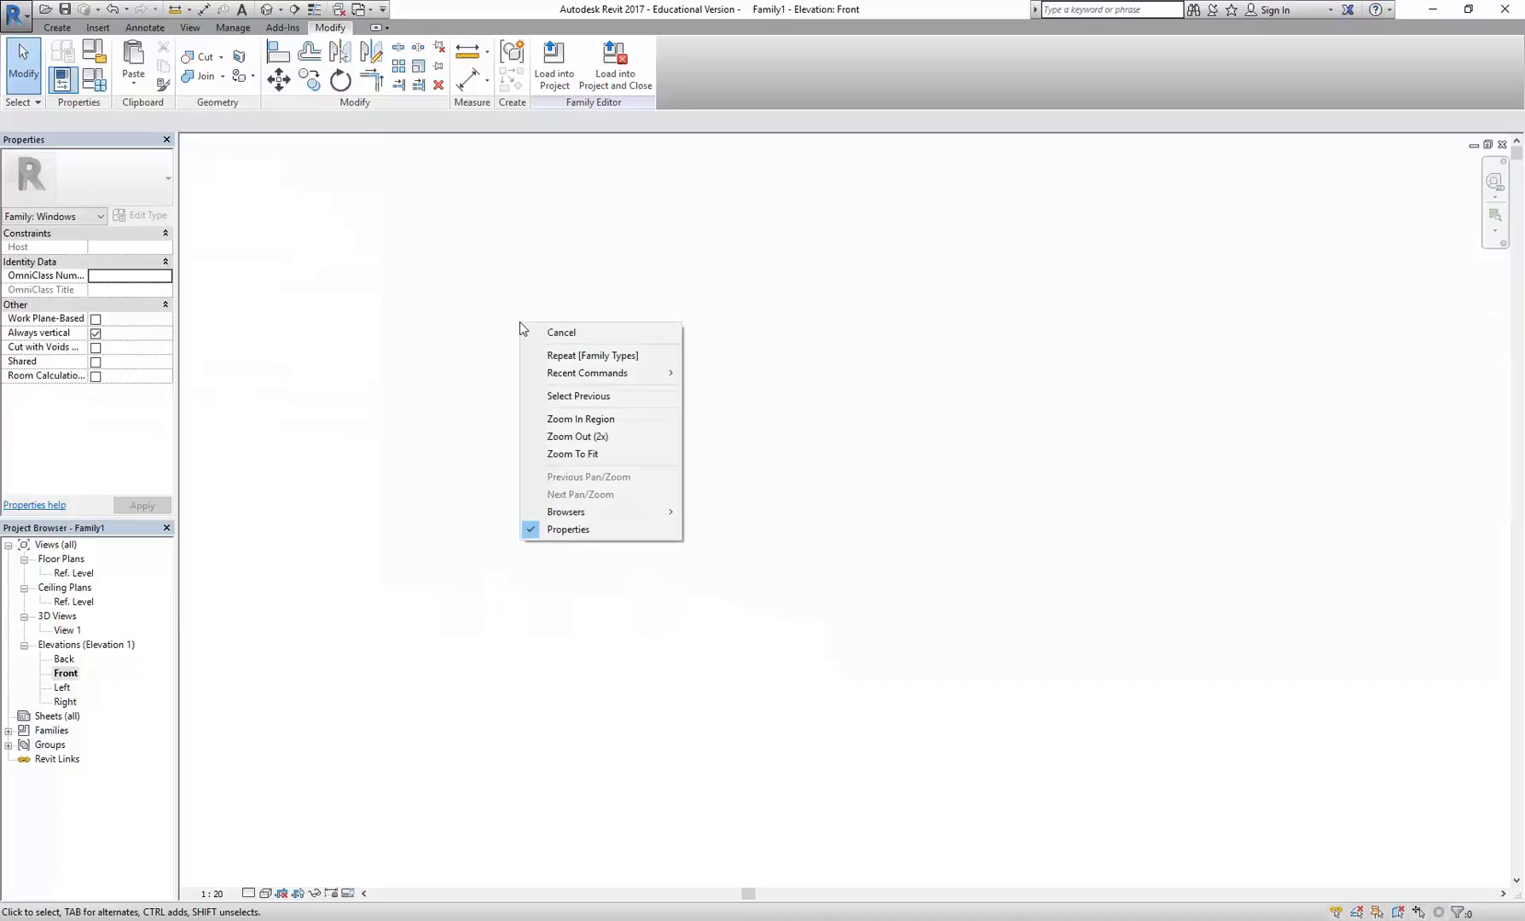
pyautogui.click(570, 454)
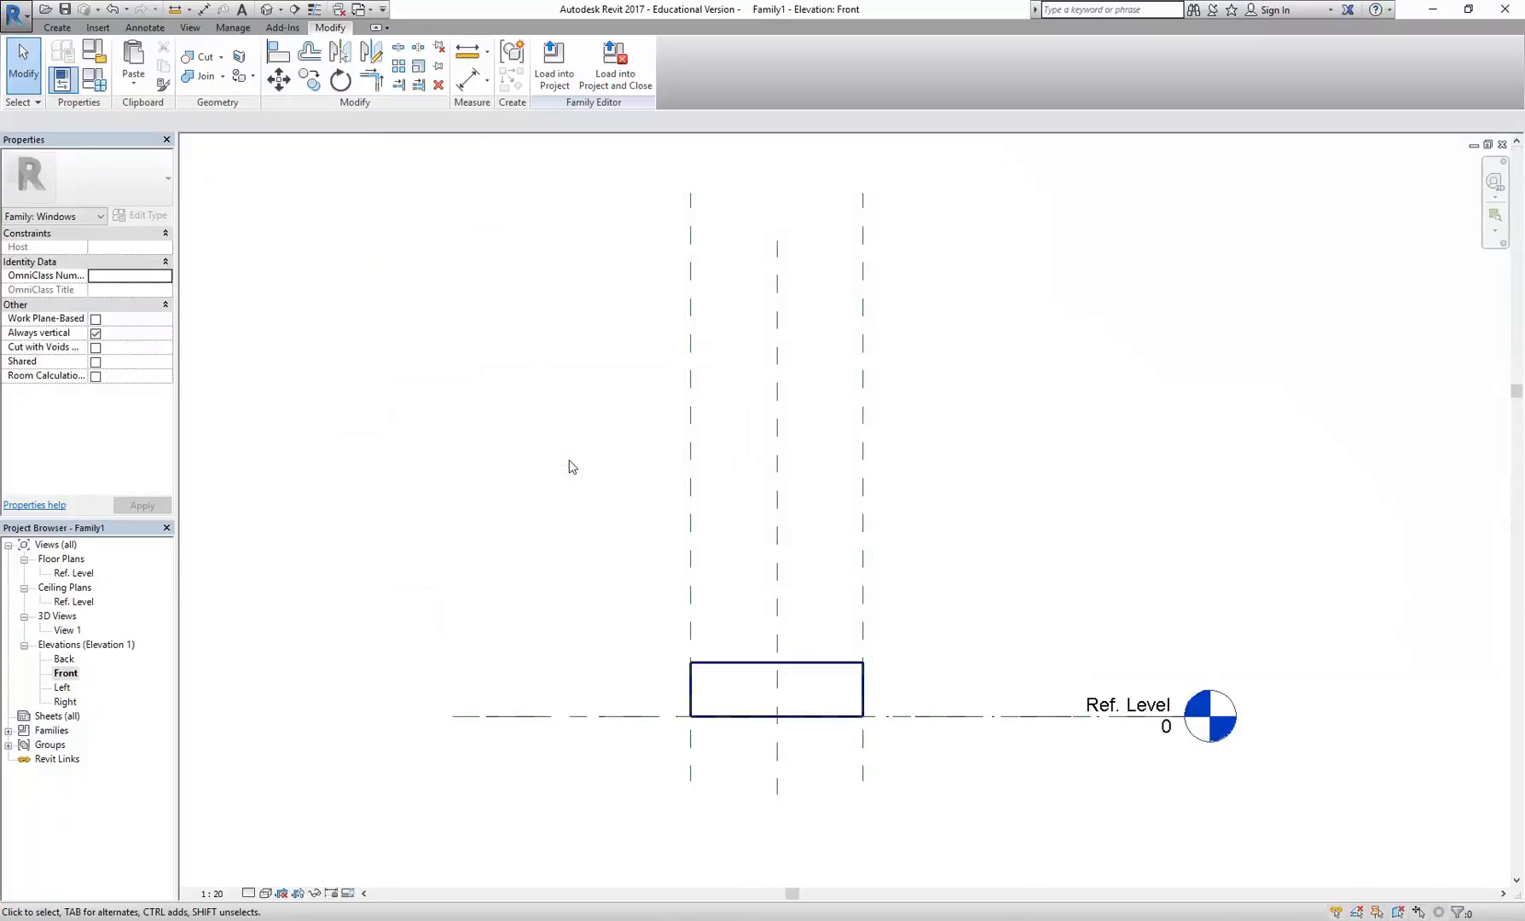
# Draw a horizontal reference plane above the extrusion, crossing both width reference planes in the Front elevation.
pyautogui.scroll(-2, 568, 459)
pyautogui.scroll(1, 568, 460)
pyautogui.moveTo(568, 459); pyautogui.dragTo(544, 471, button='middle')
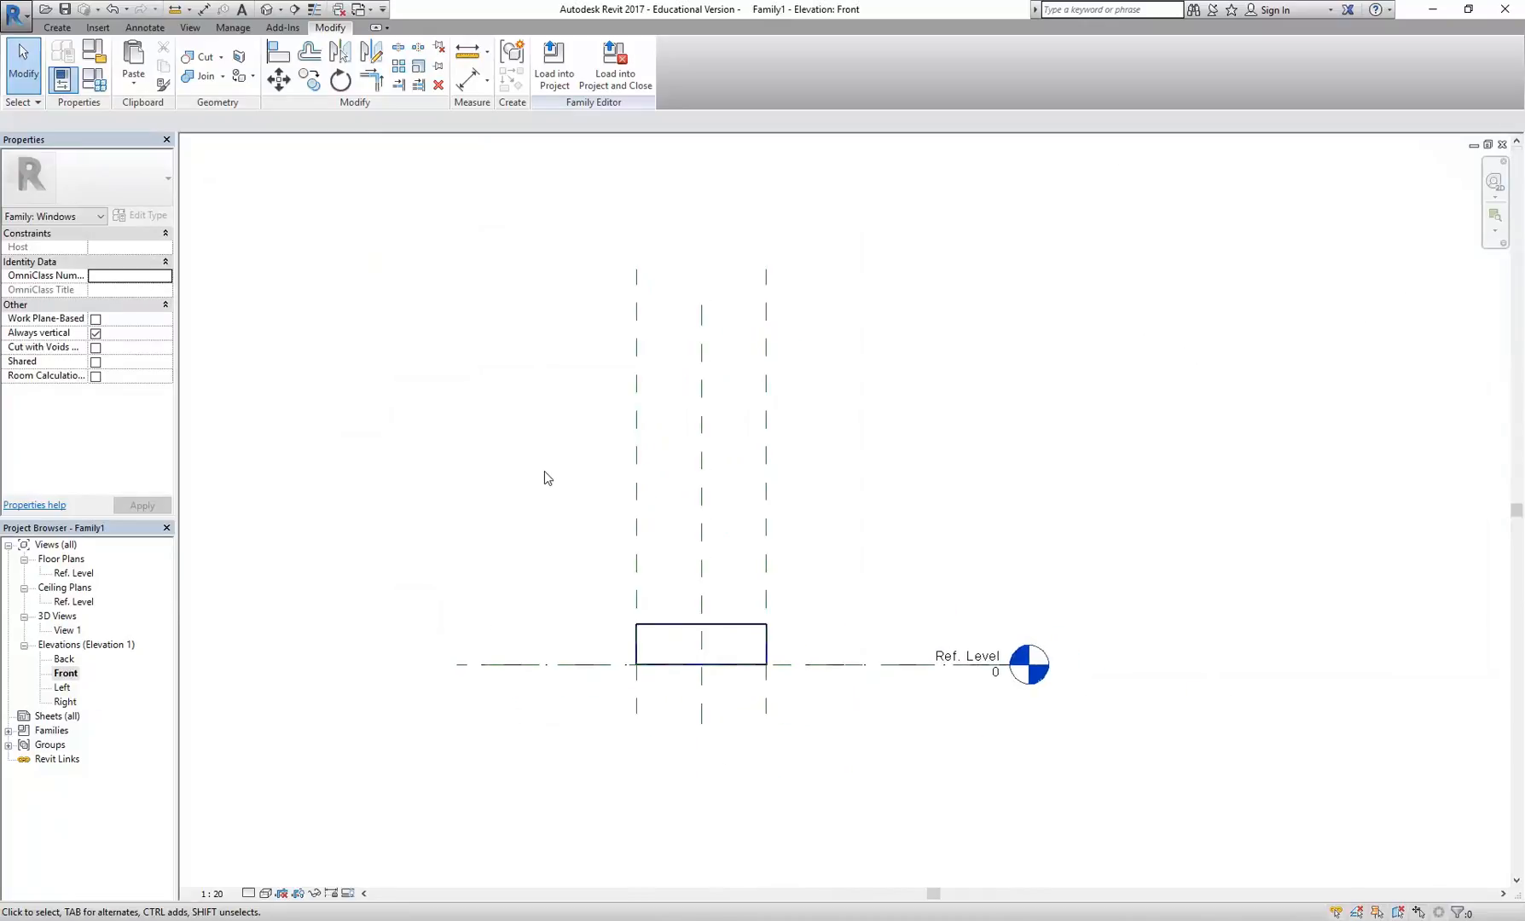
pyautogui.scroll(1, 544, 472)
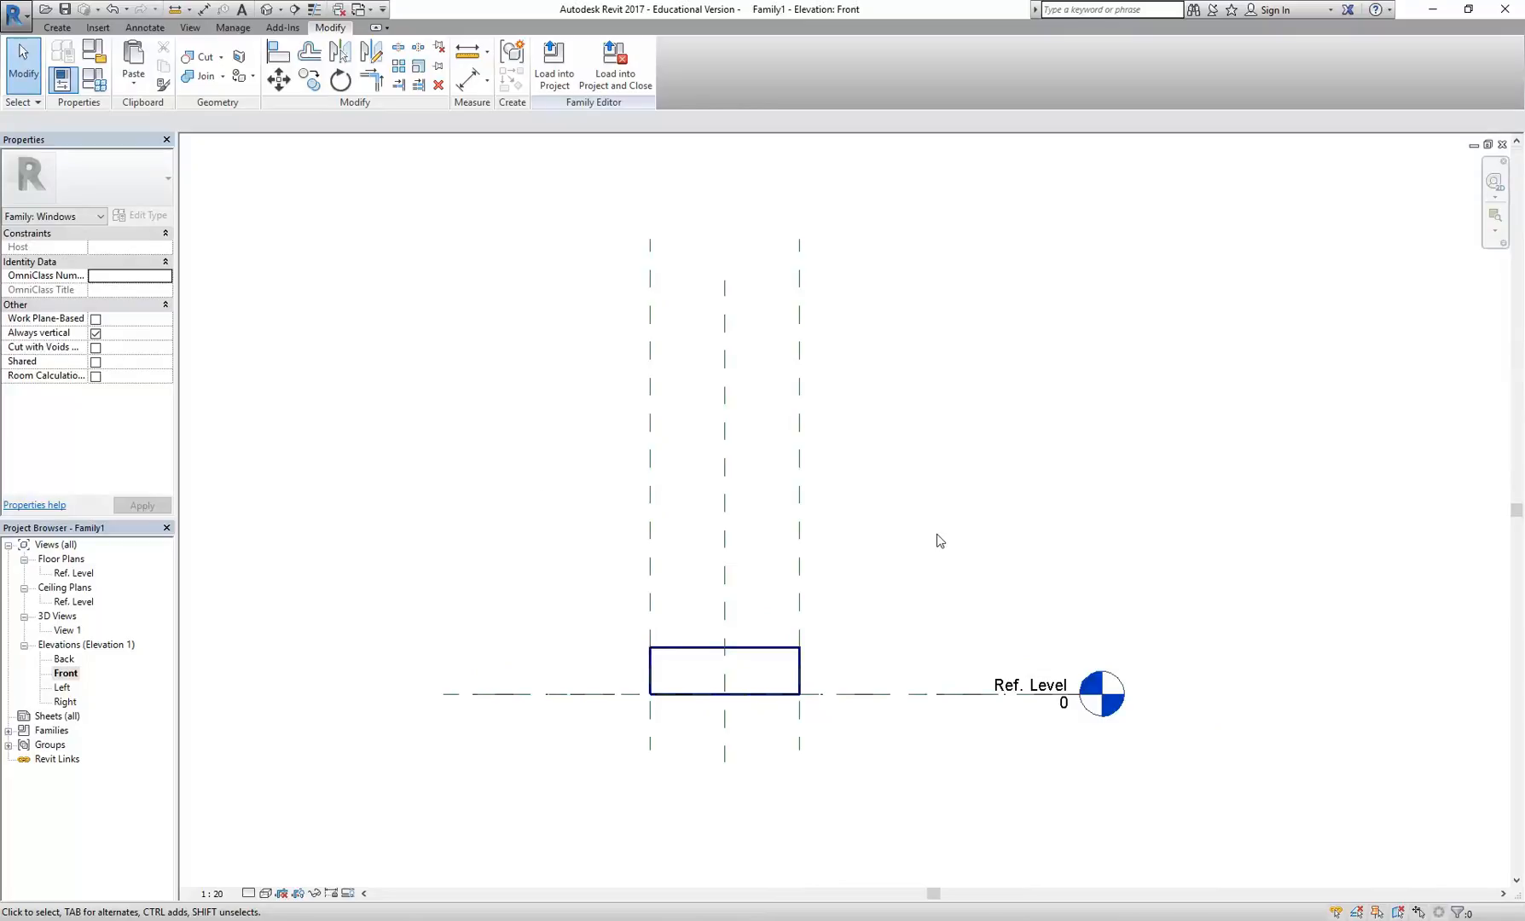
pyautogui.moveTo(470, 552); pyautogui.dragTo(416, 551, button='middle')
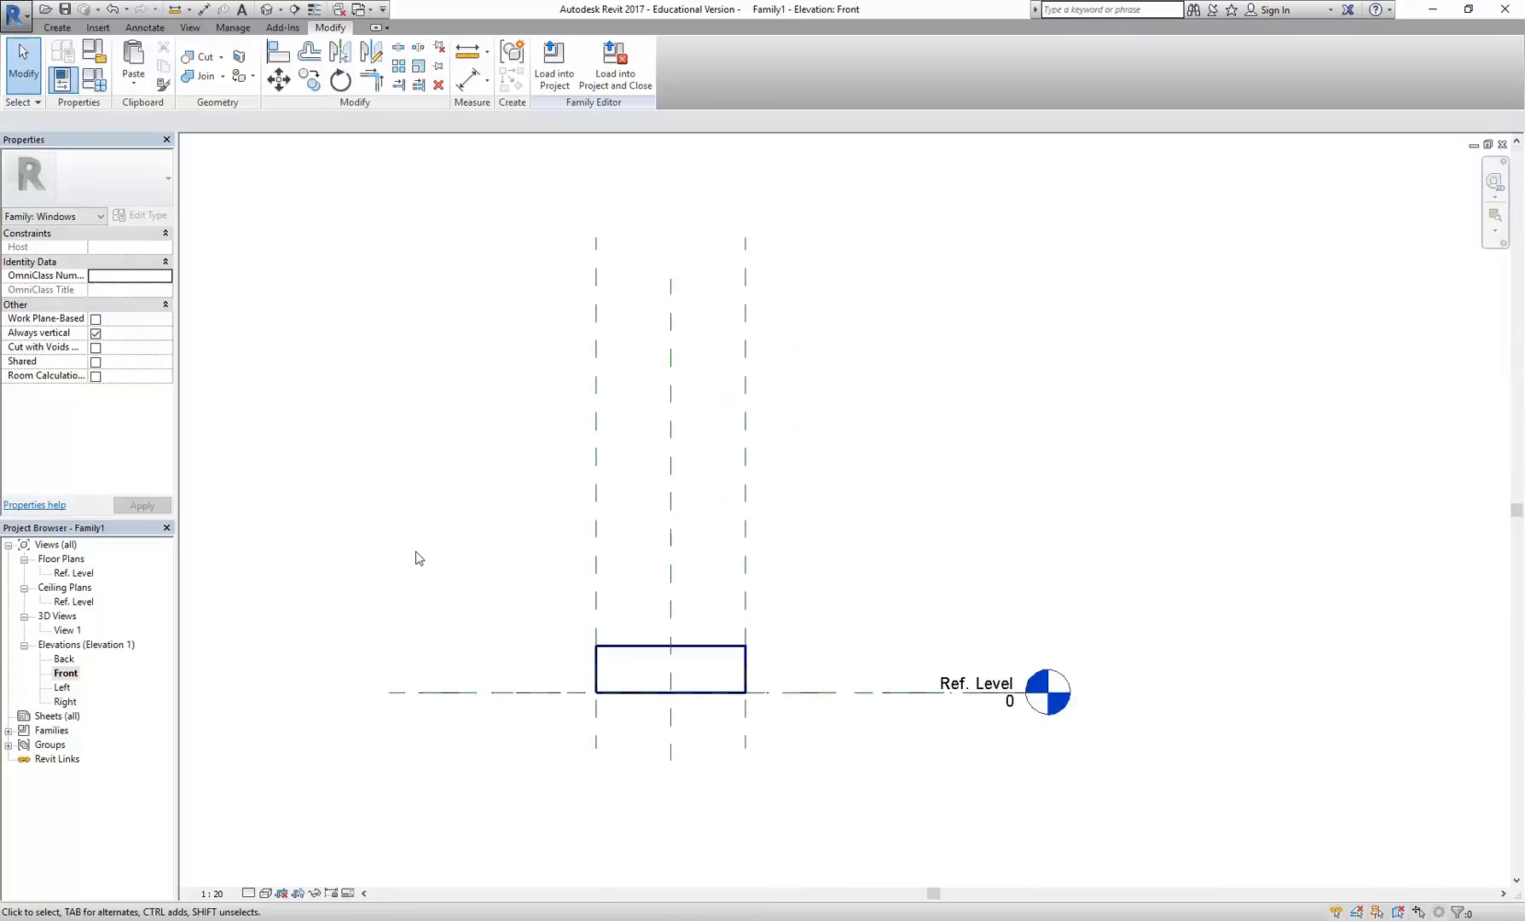
pyautogui.click(60, 28)
pyautogui.scroll(1, 470, 588)
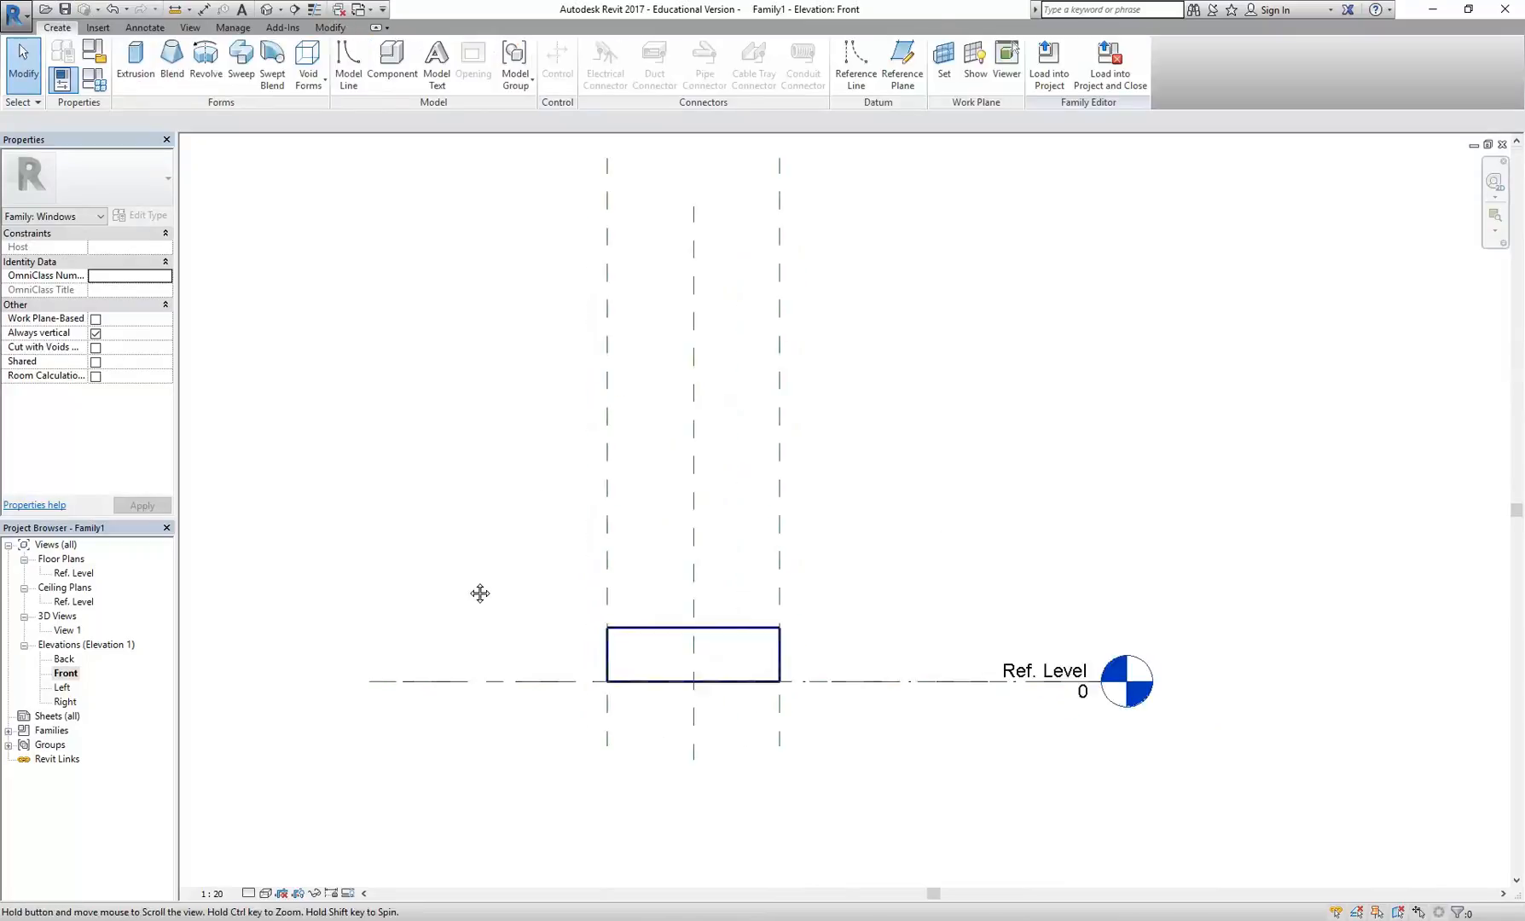
pyautogui.moveTo(470, 588); pyautogui.dragTo(470, 639, button='middle')
pyautogui.scroll(1, 458, 635)
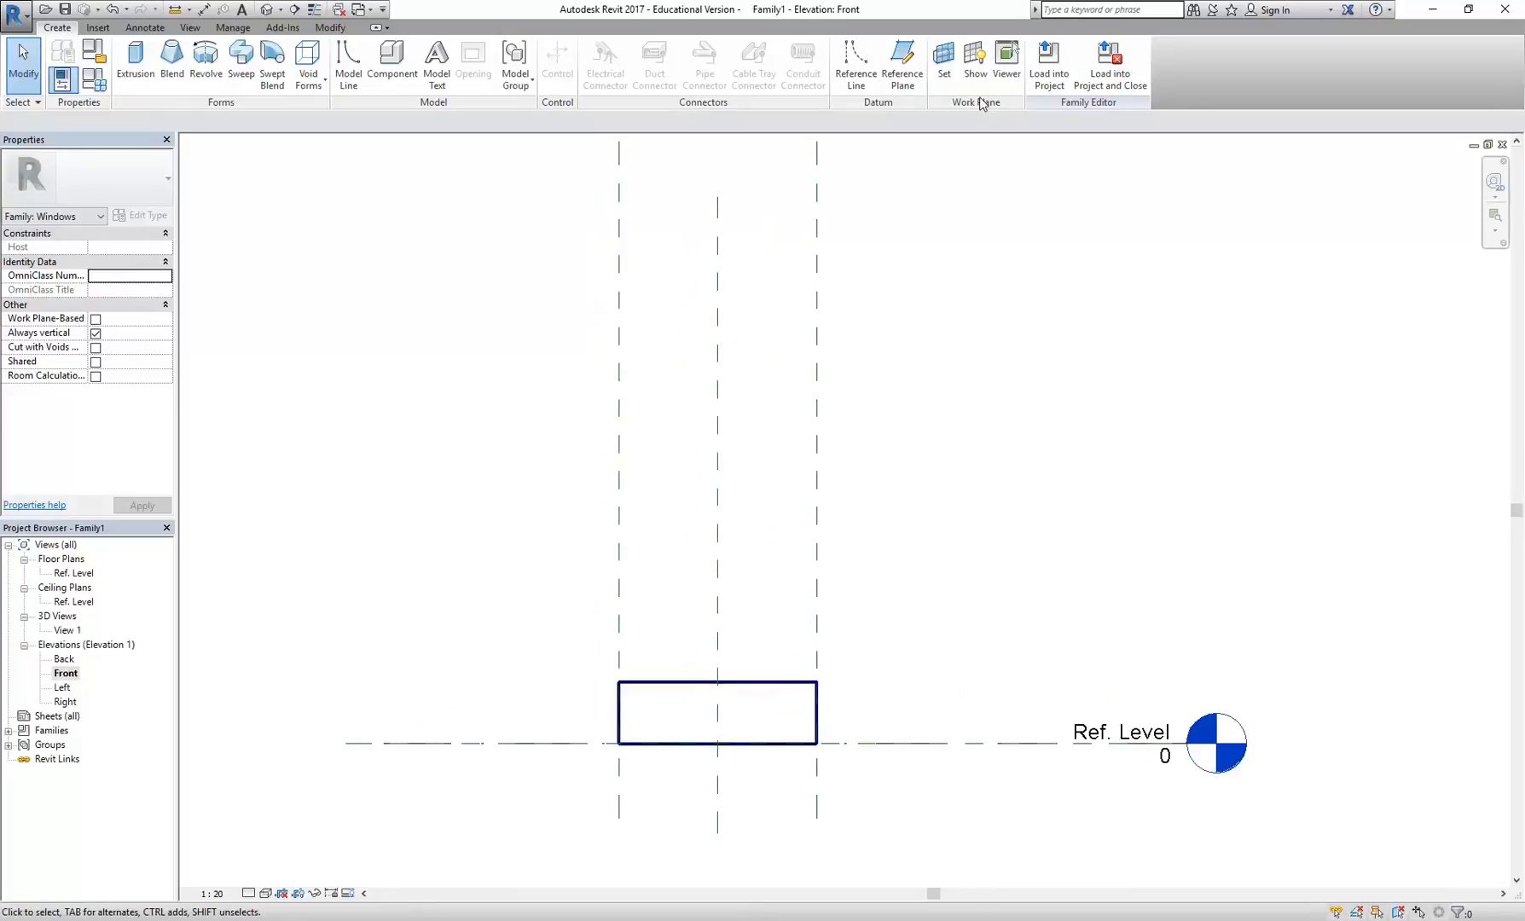
pyautogui.click(902, 64)
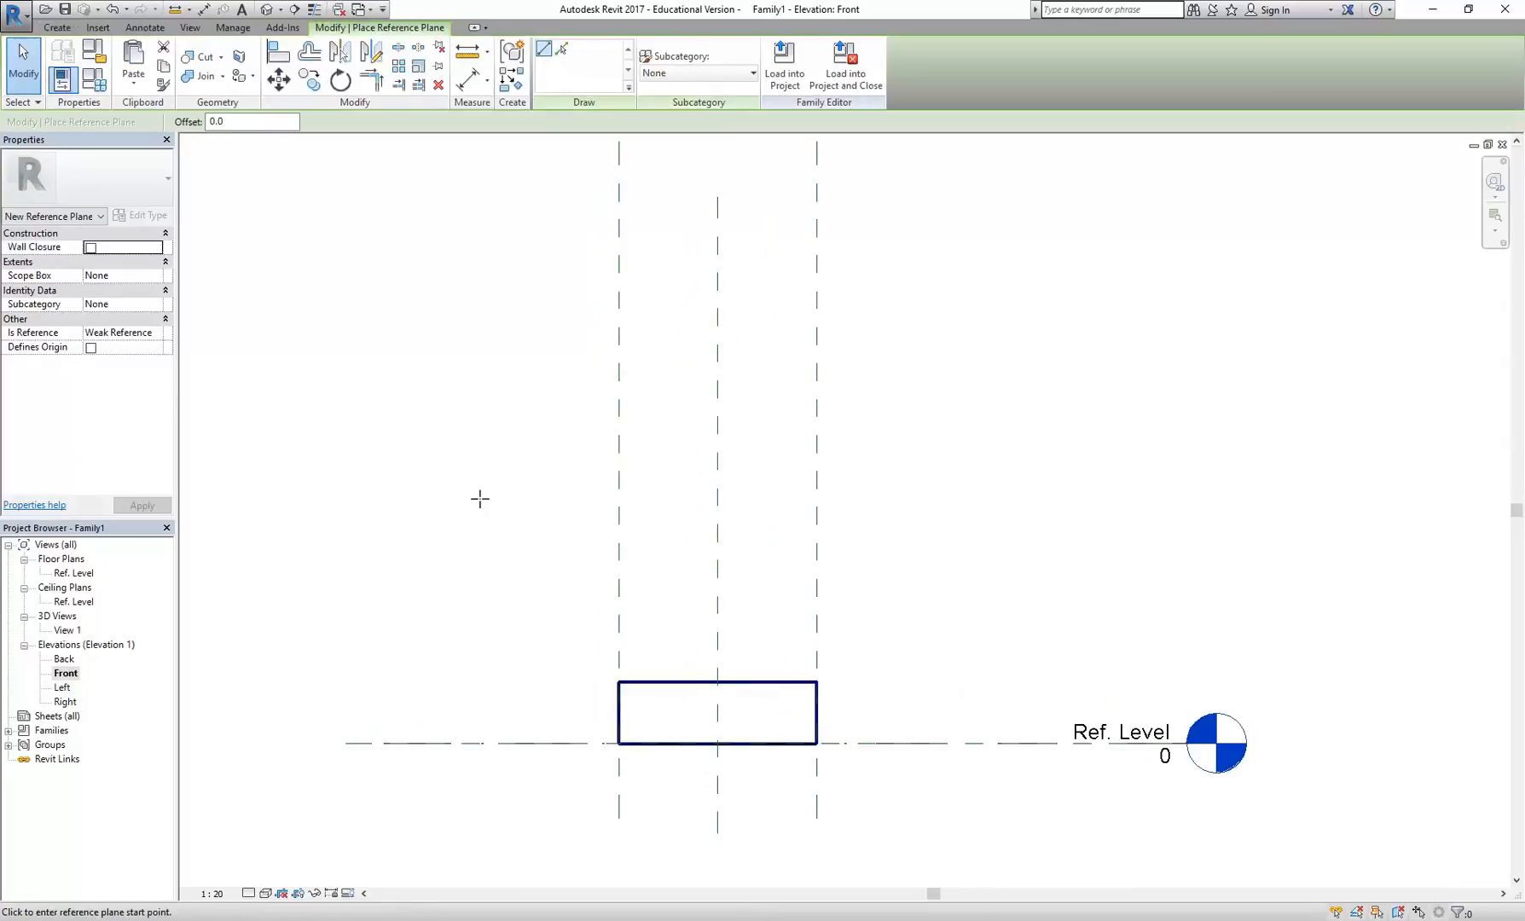
pyautogui.click(406, 499)
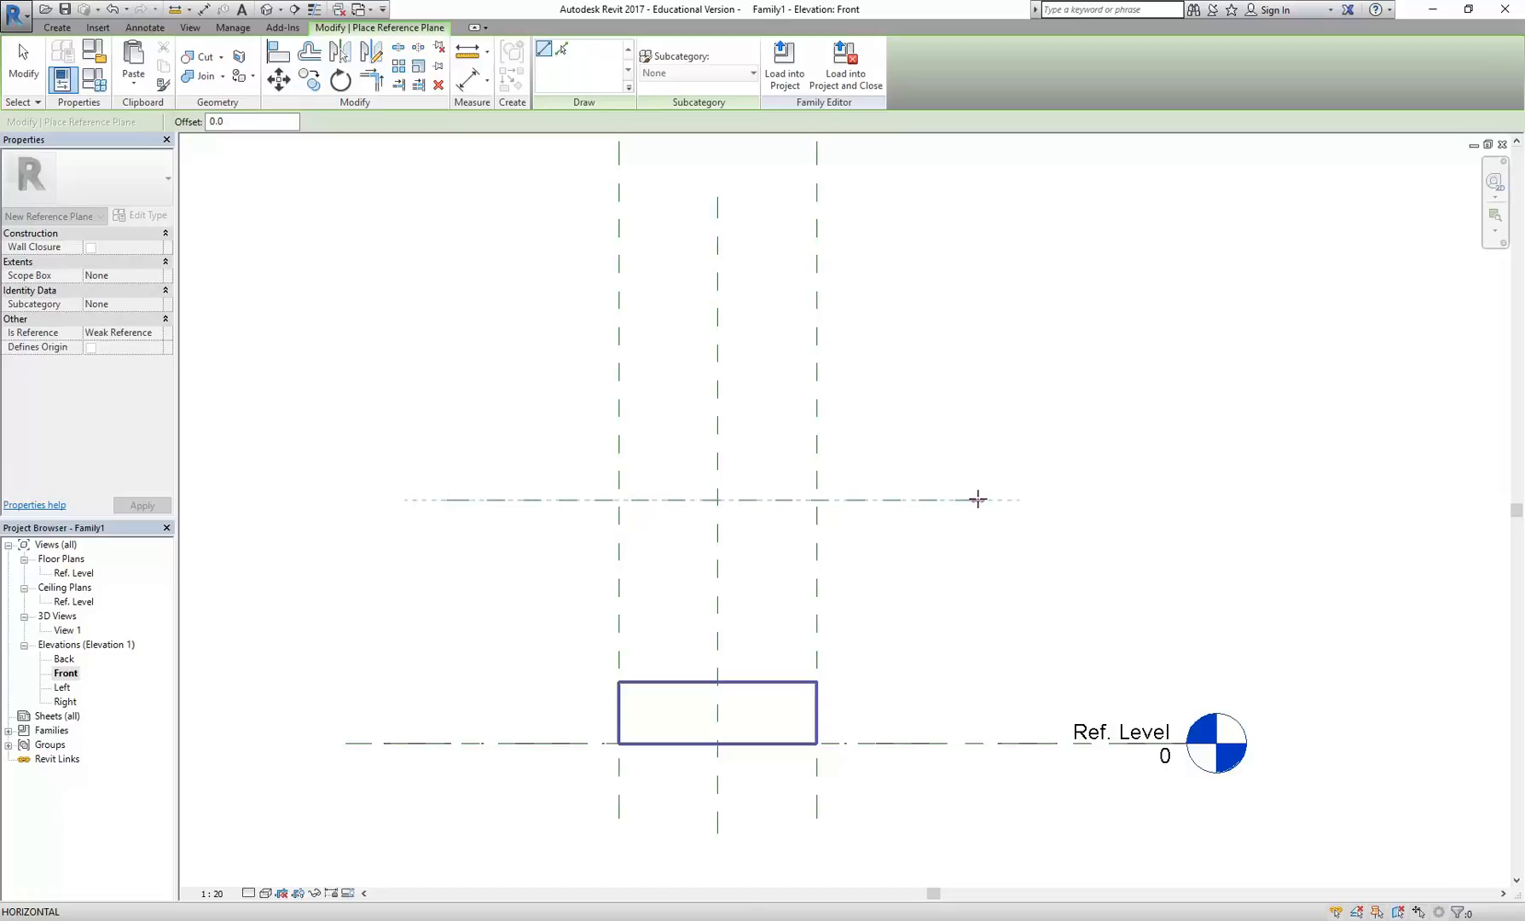
pyautogui.click(1006, 499)
pyautogui.rightClick(911, 323)
pyautogui.click(949, 337)
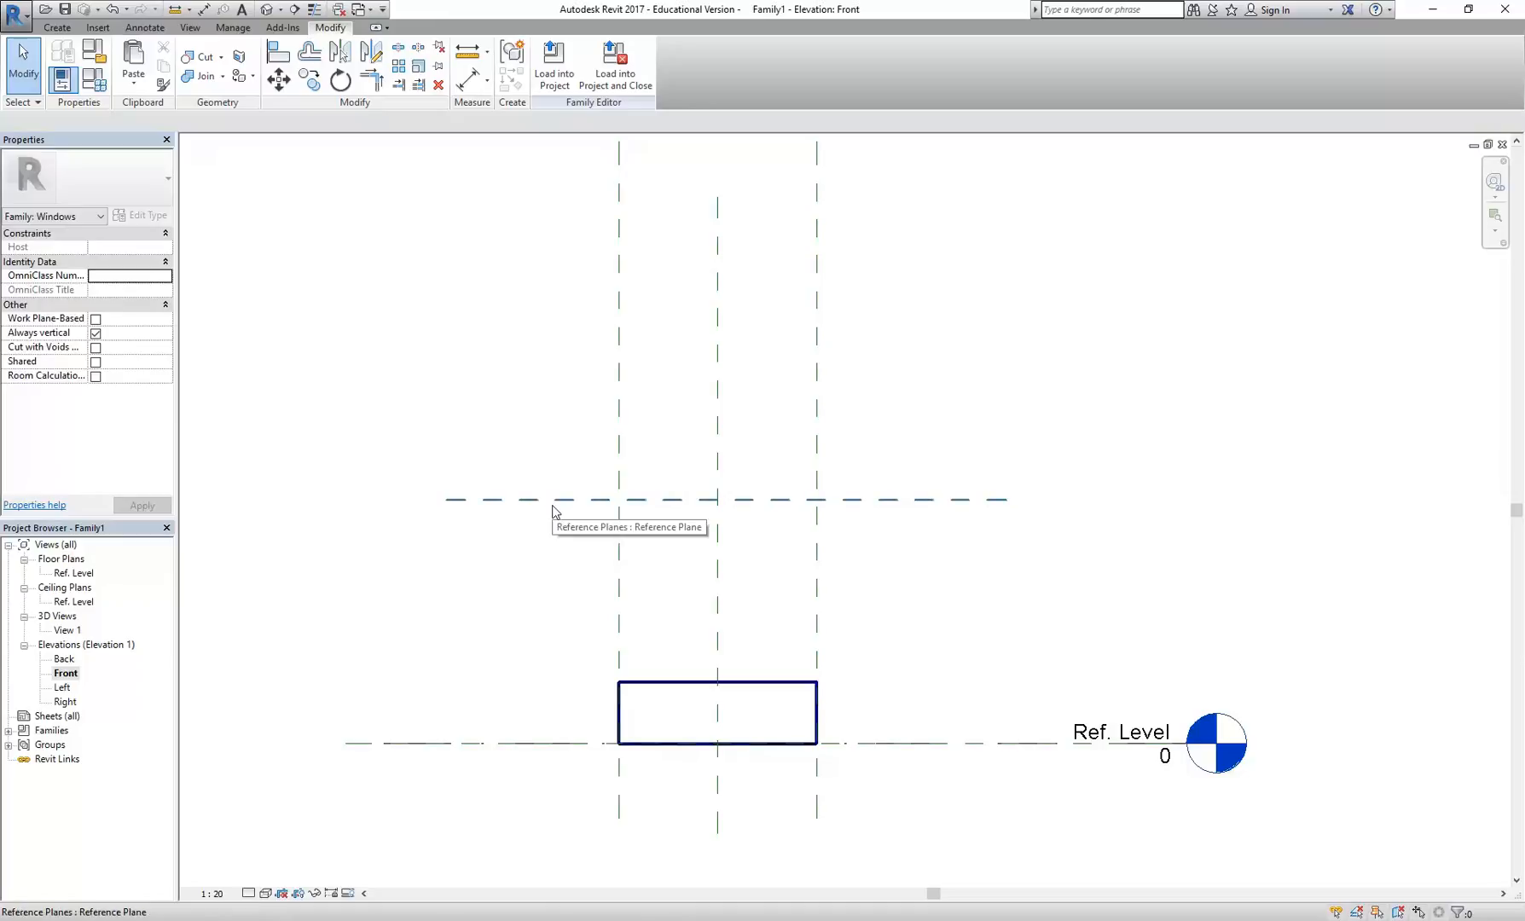
# Add an aligned dimension between Ref. Level and the new horizontal reference plane, placed beside the extrusion.
pyautogui.scroll(1, 555, 597)
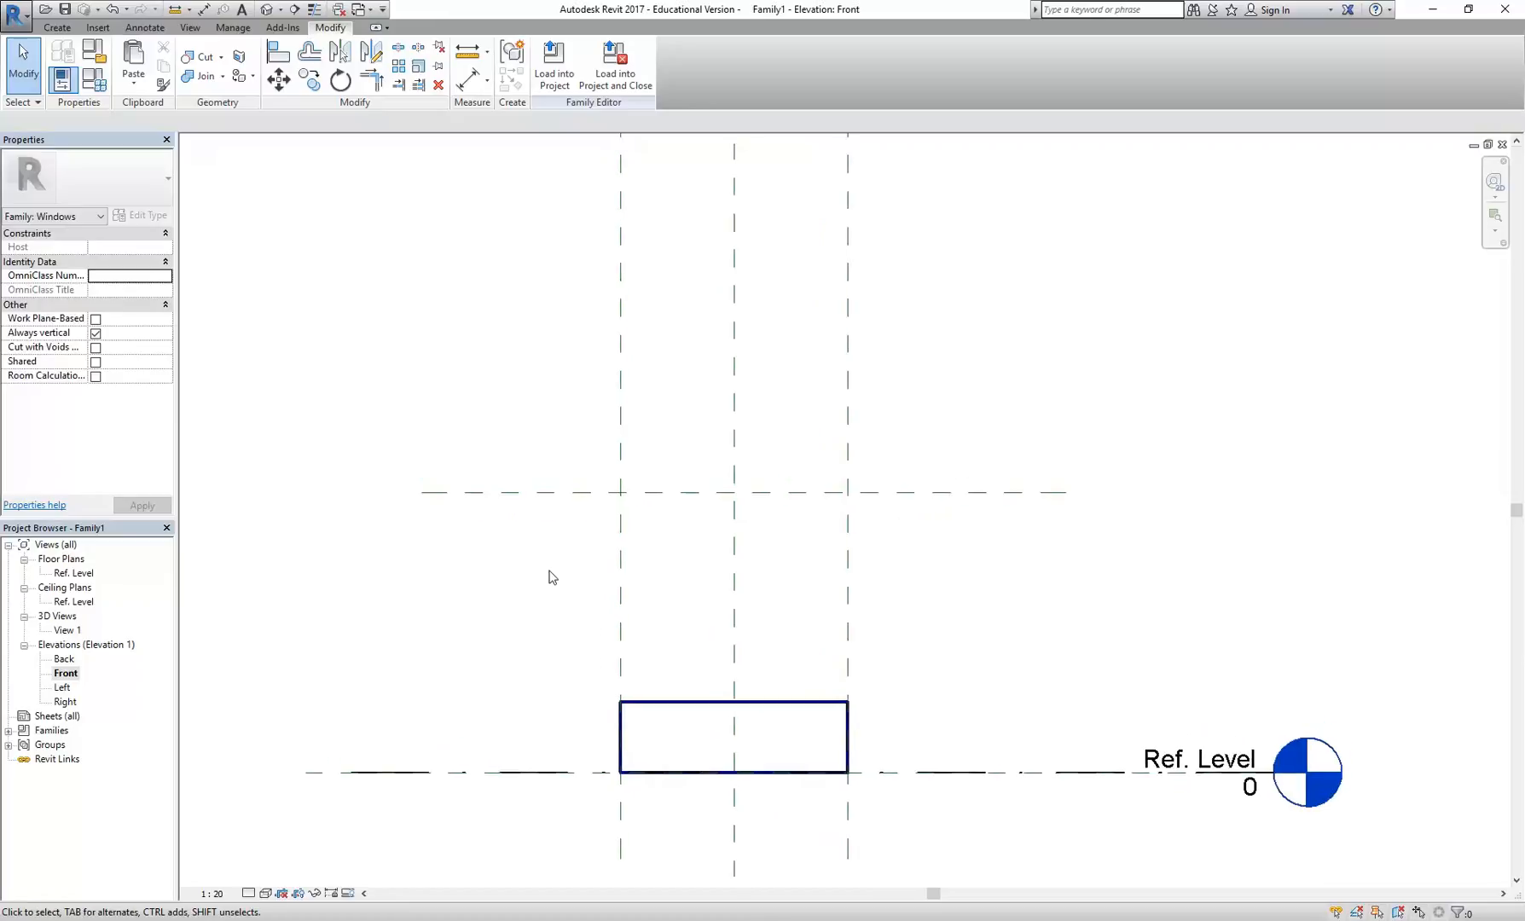
pyautogui.click(468, 79)
pyautogui.scroll(-3, 417, 499)
pyautogui.scroll(3, 515, 545)
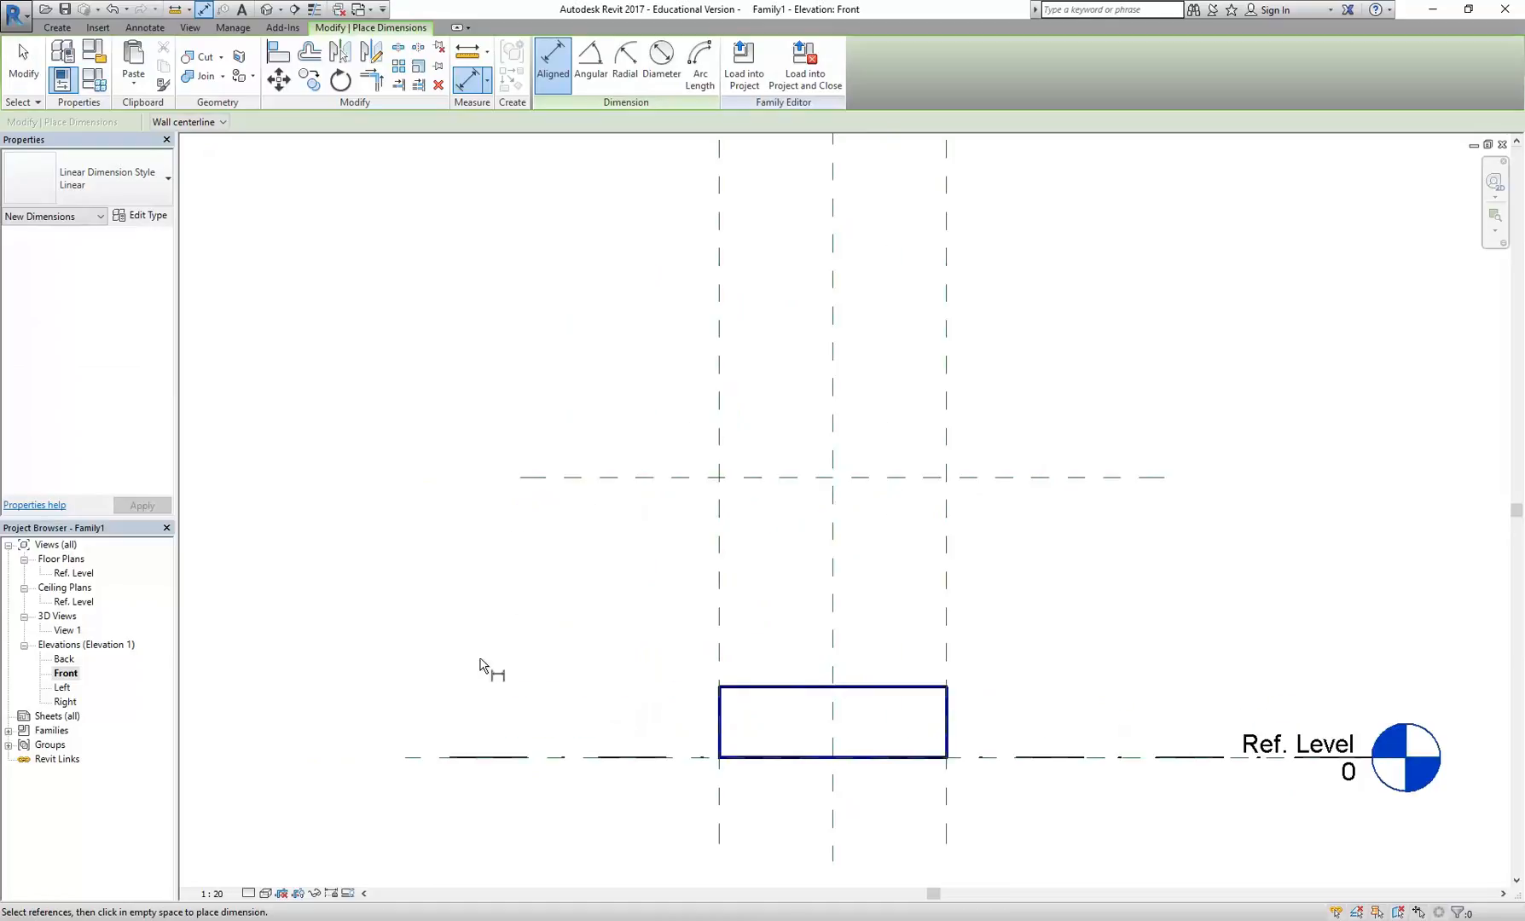
pyautogui.click(619, 760)
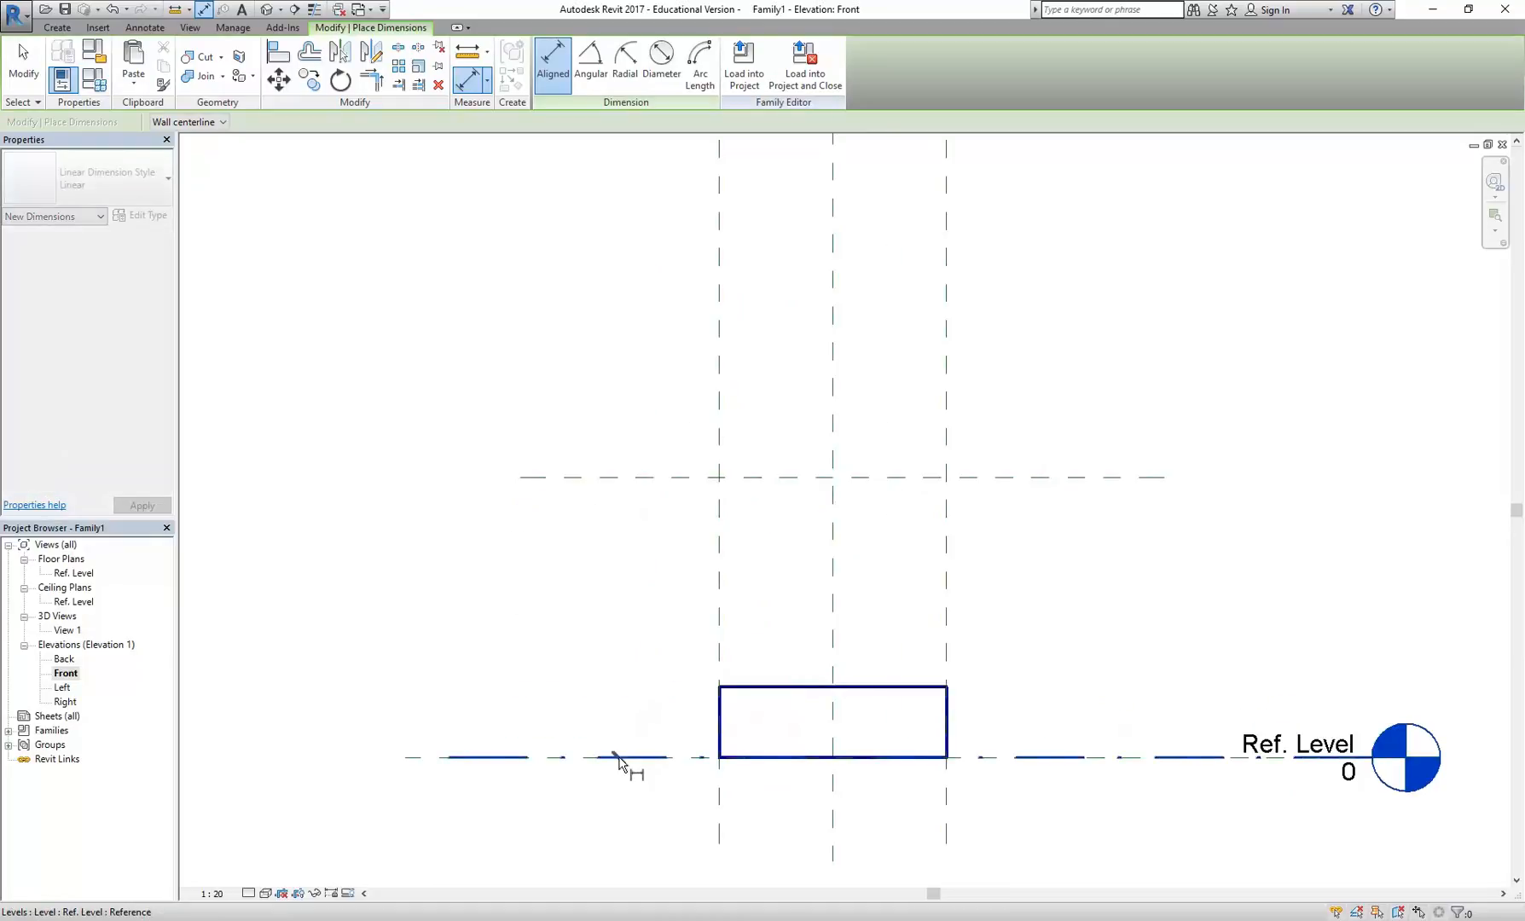
pyautogui.click(609, 479)
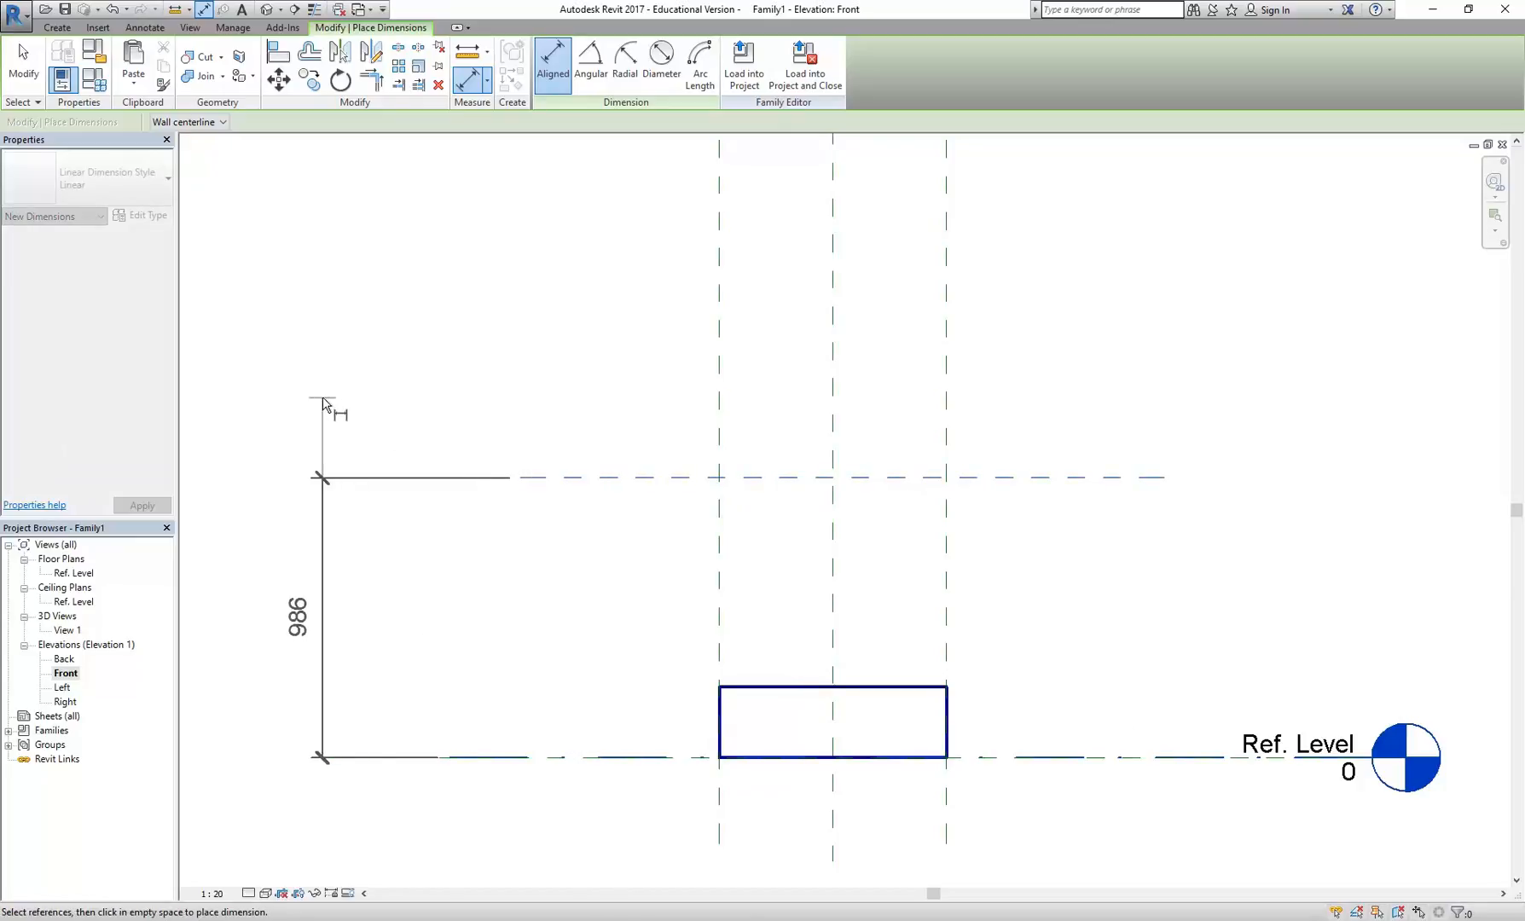
pyautogui.click(321, 409)
pyautogui.rightClick(482, 343)
pyautogui.click(482, 336)
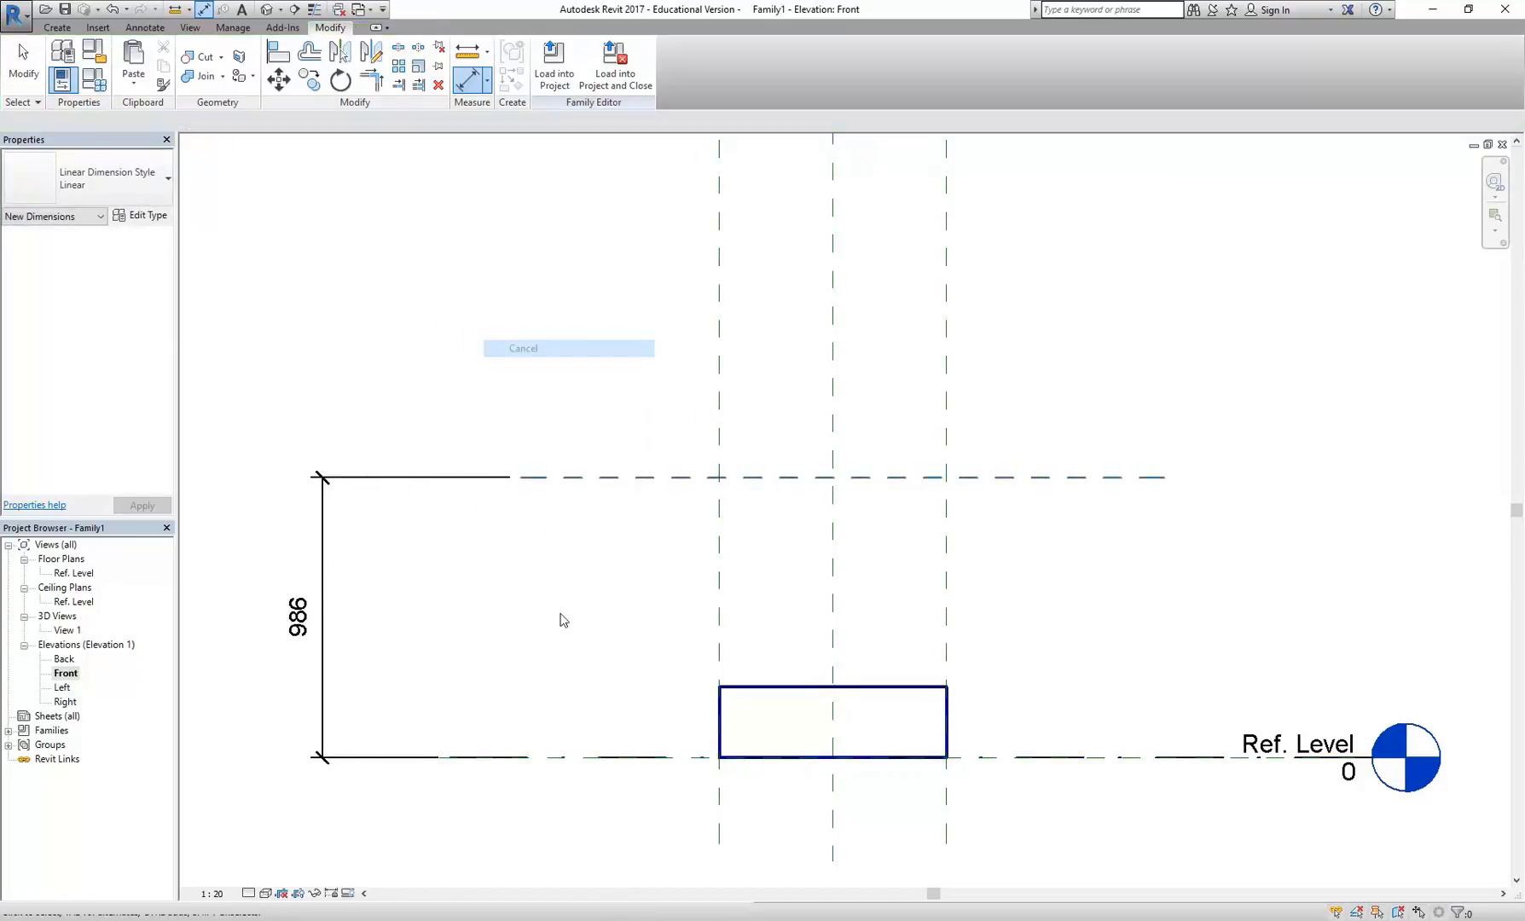
# Stretch the extrusion's upper edge to the horizontal reference plane and lock it there.
pyautogui.click(789, 696)
pyautogui.moveTo(832, 680); pyautogui.dragTo(859, 480)
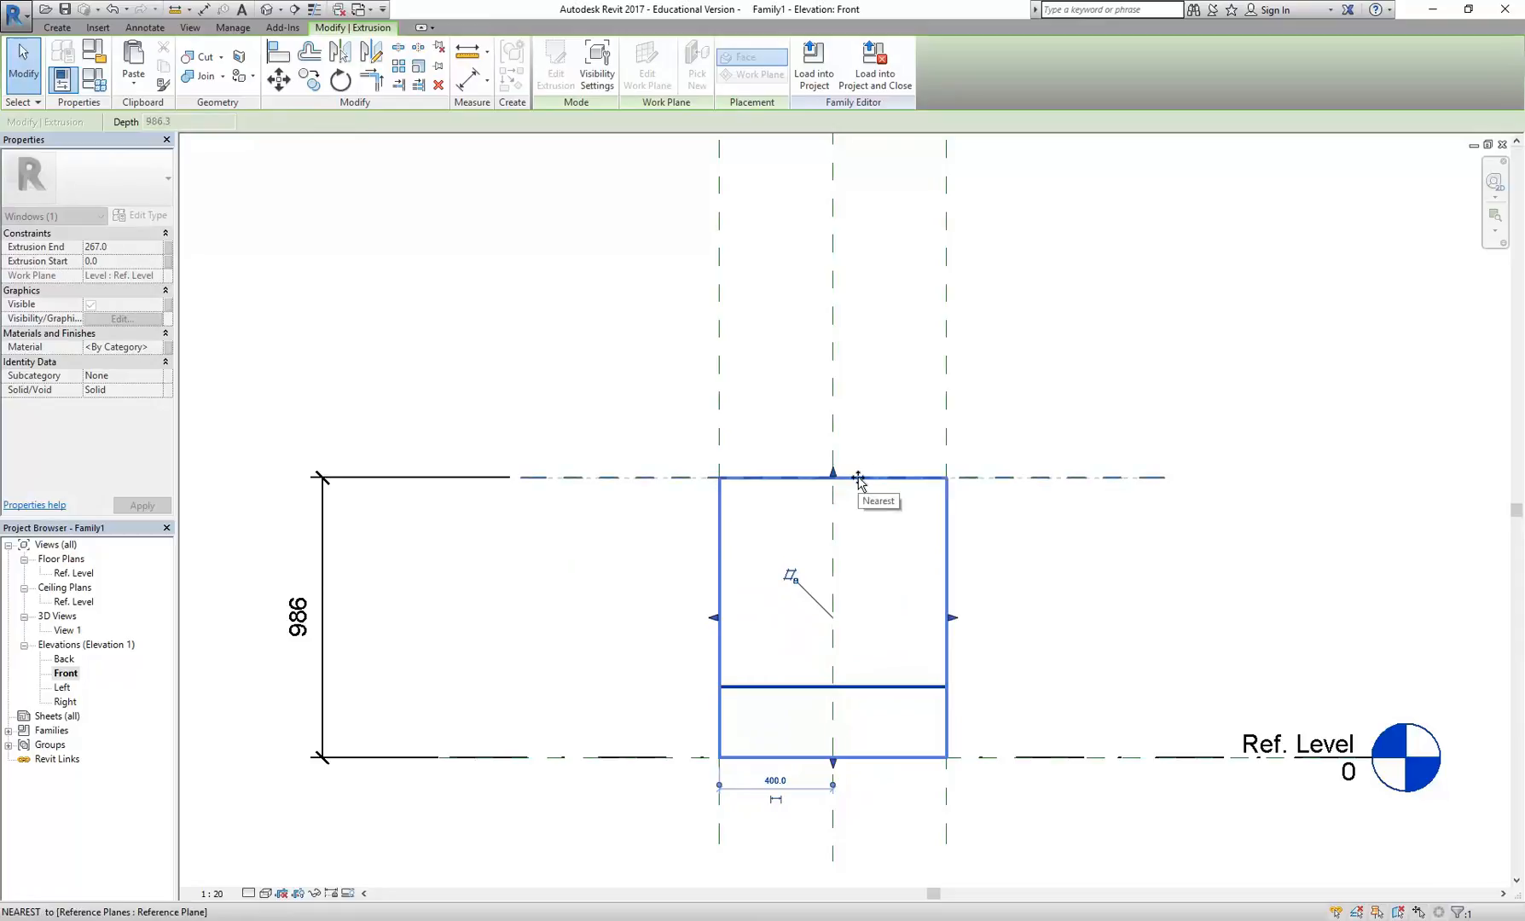
pyautogui.moveTo(859, 480); pyautogui.dragTo(859, 479)
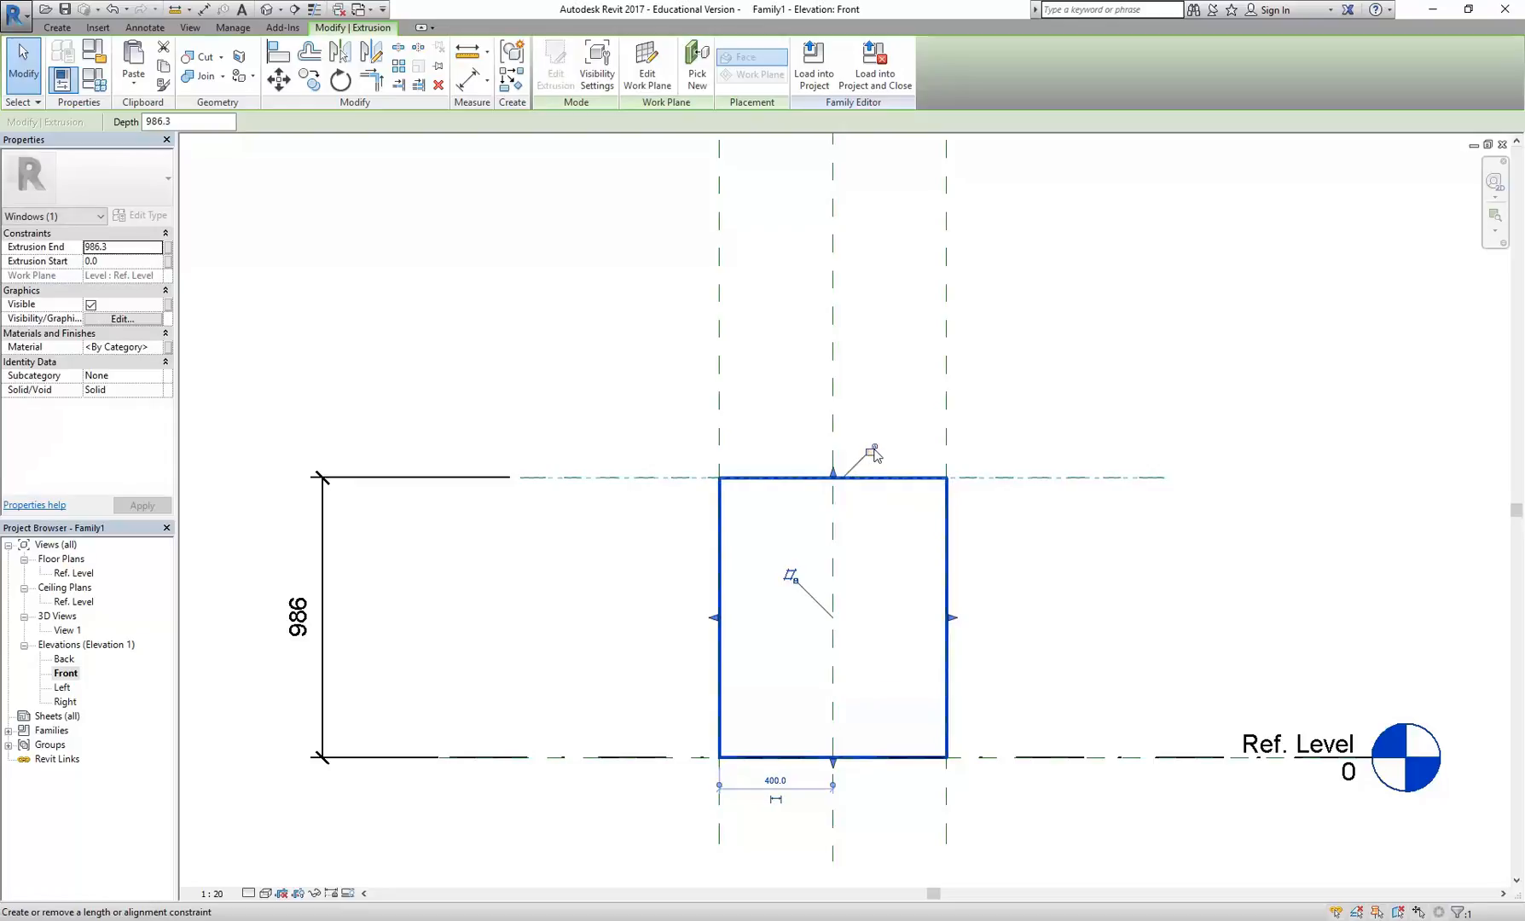
pyautogui.click(871, 449)
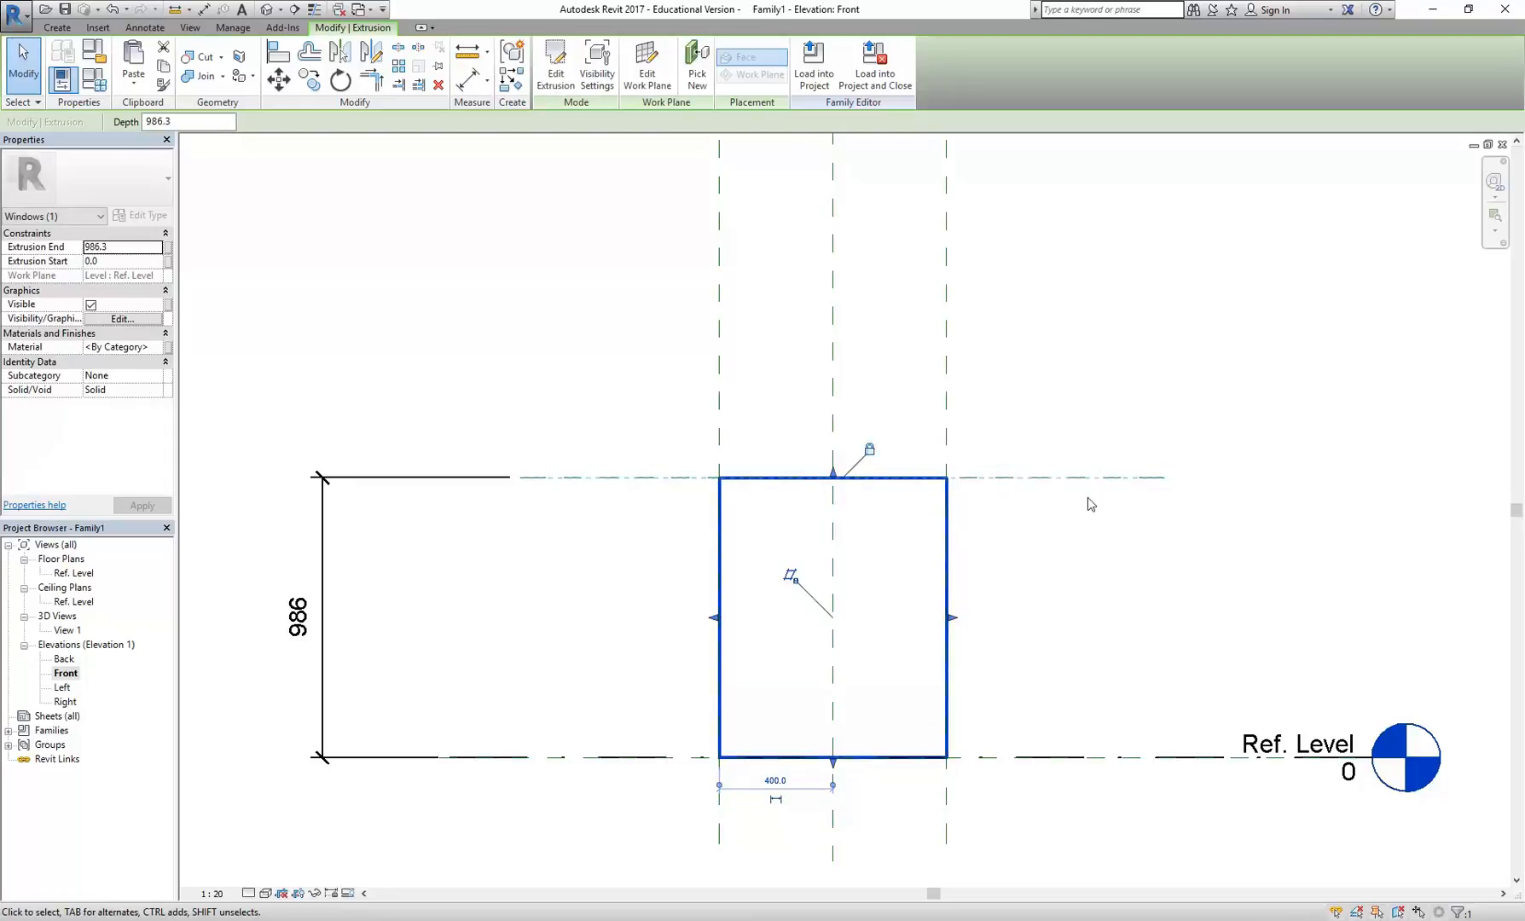
pyautogui.click(519, 344)
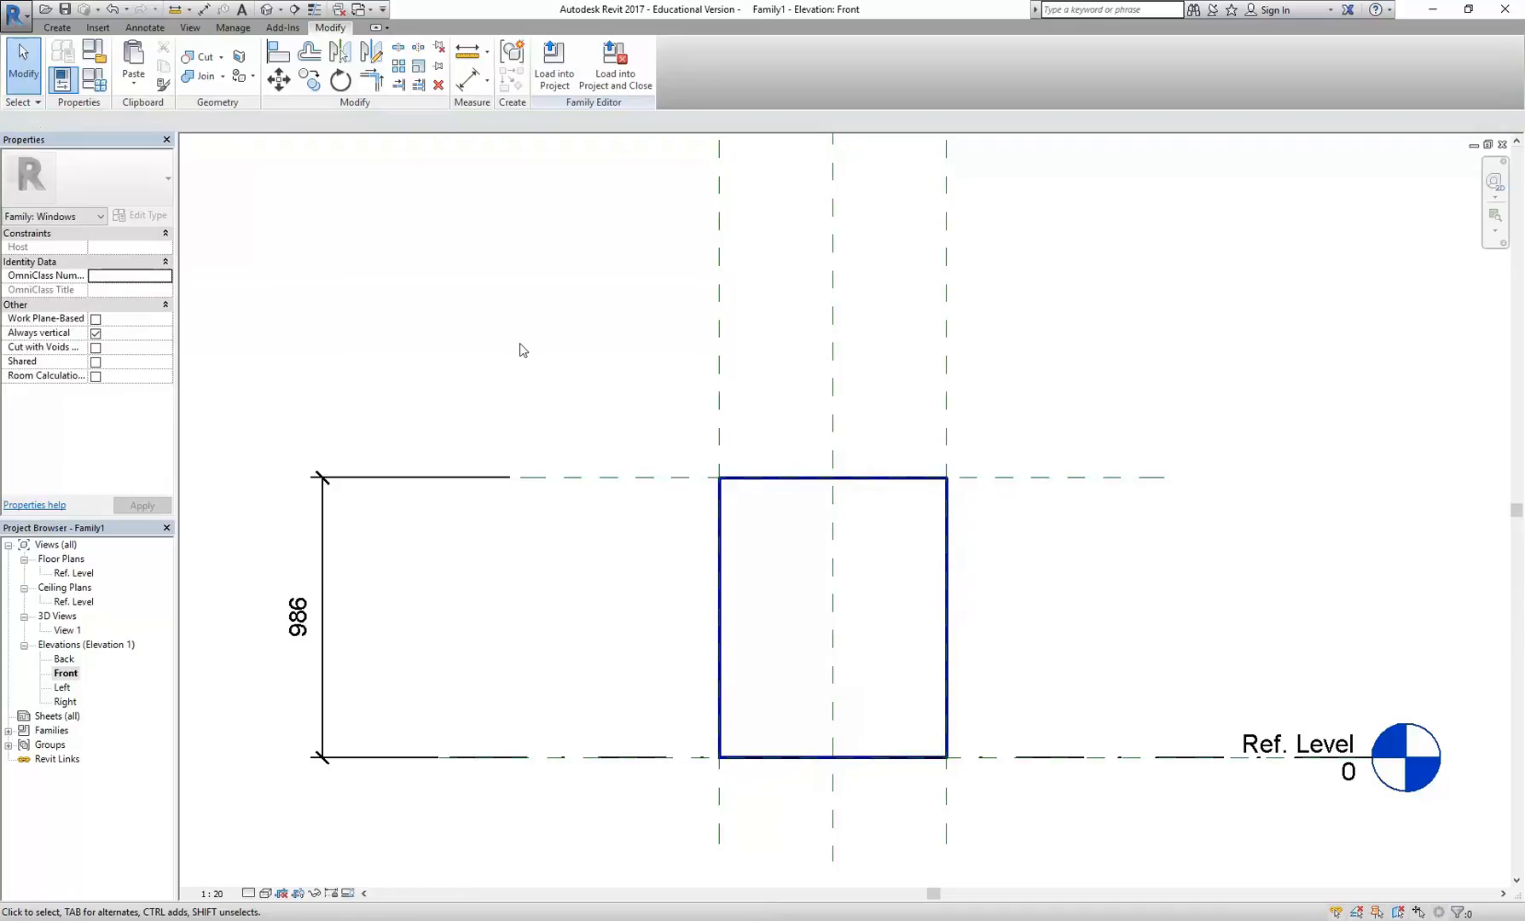
# Label the vertical dimension with the Height parameter.
pyautogui.click(323, 523)
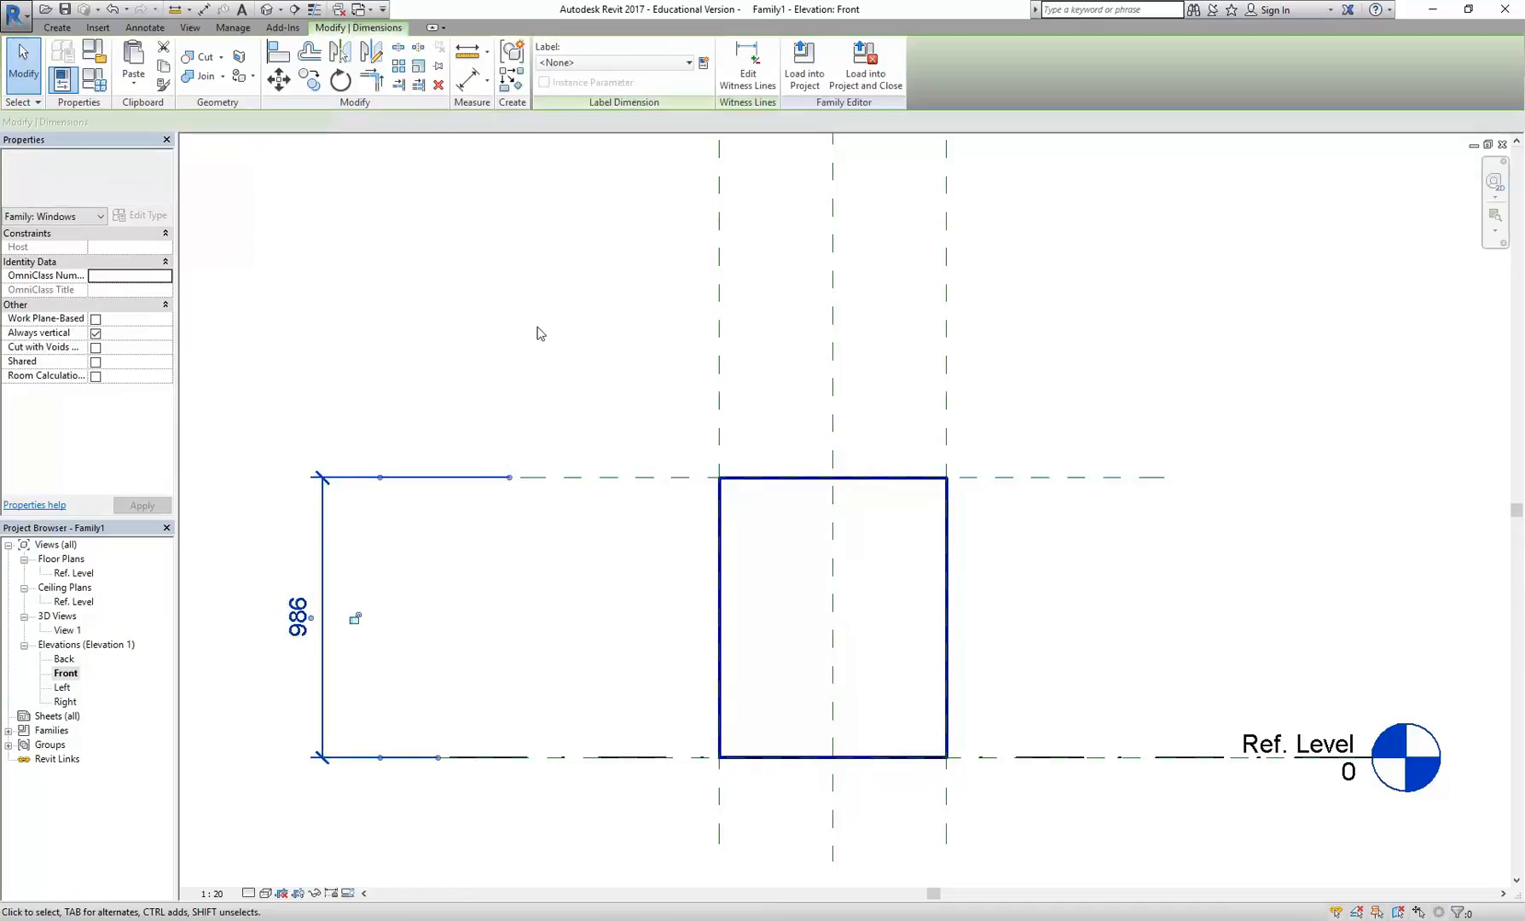
pyautogui.click(603, 64)
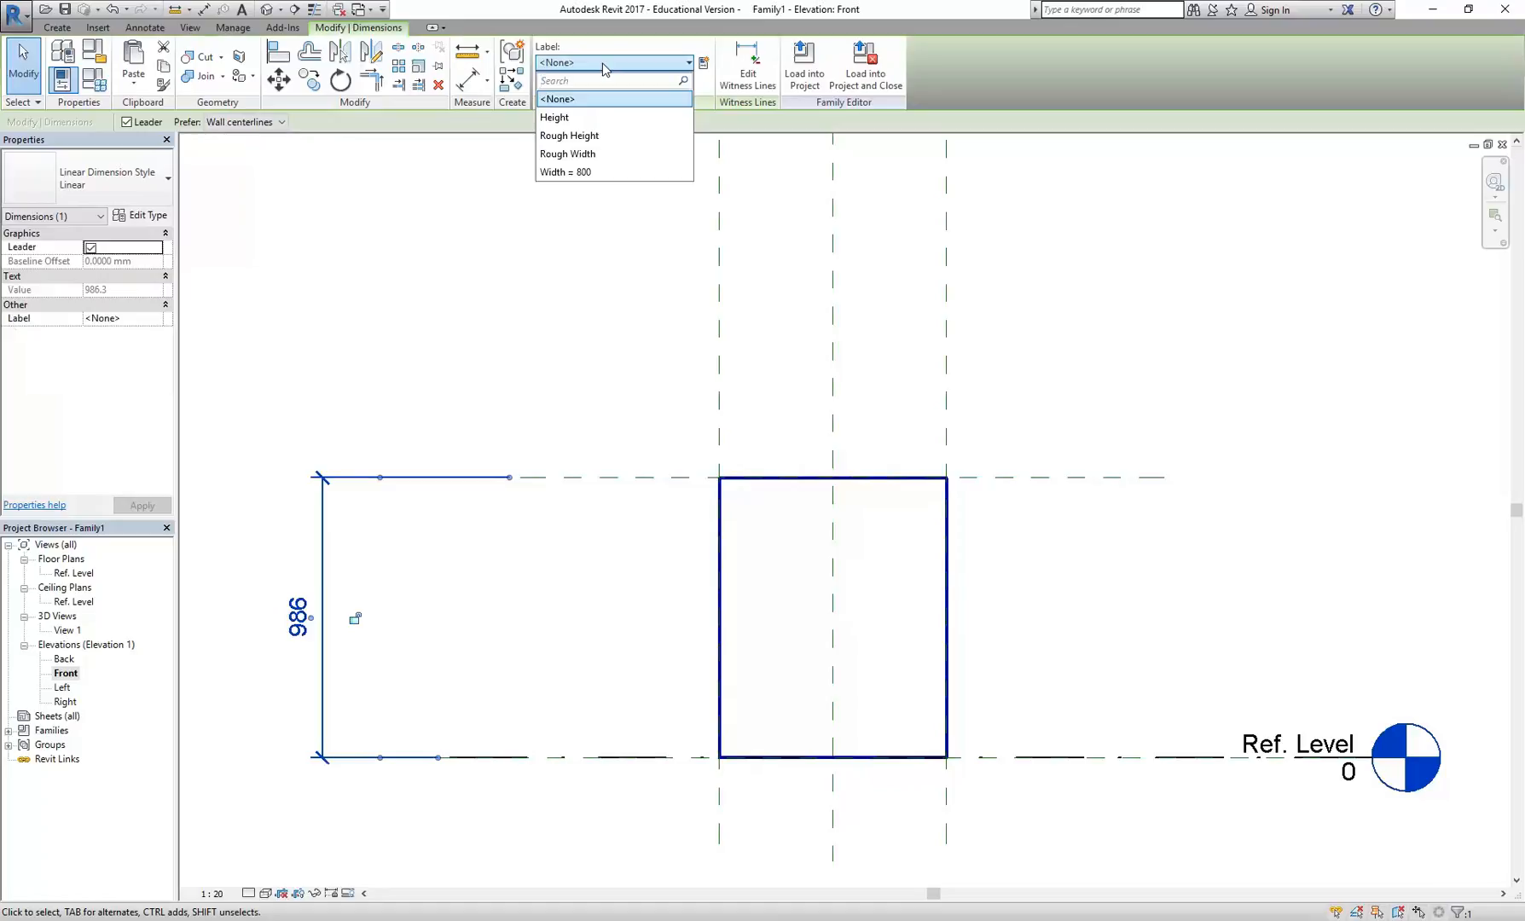
pyautogui.click(556, 119)
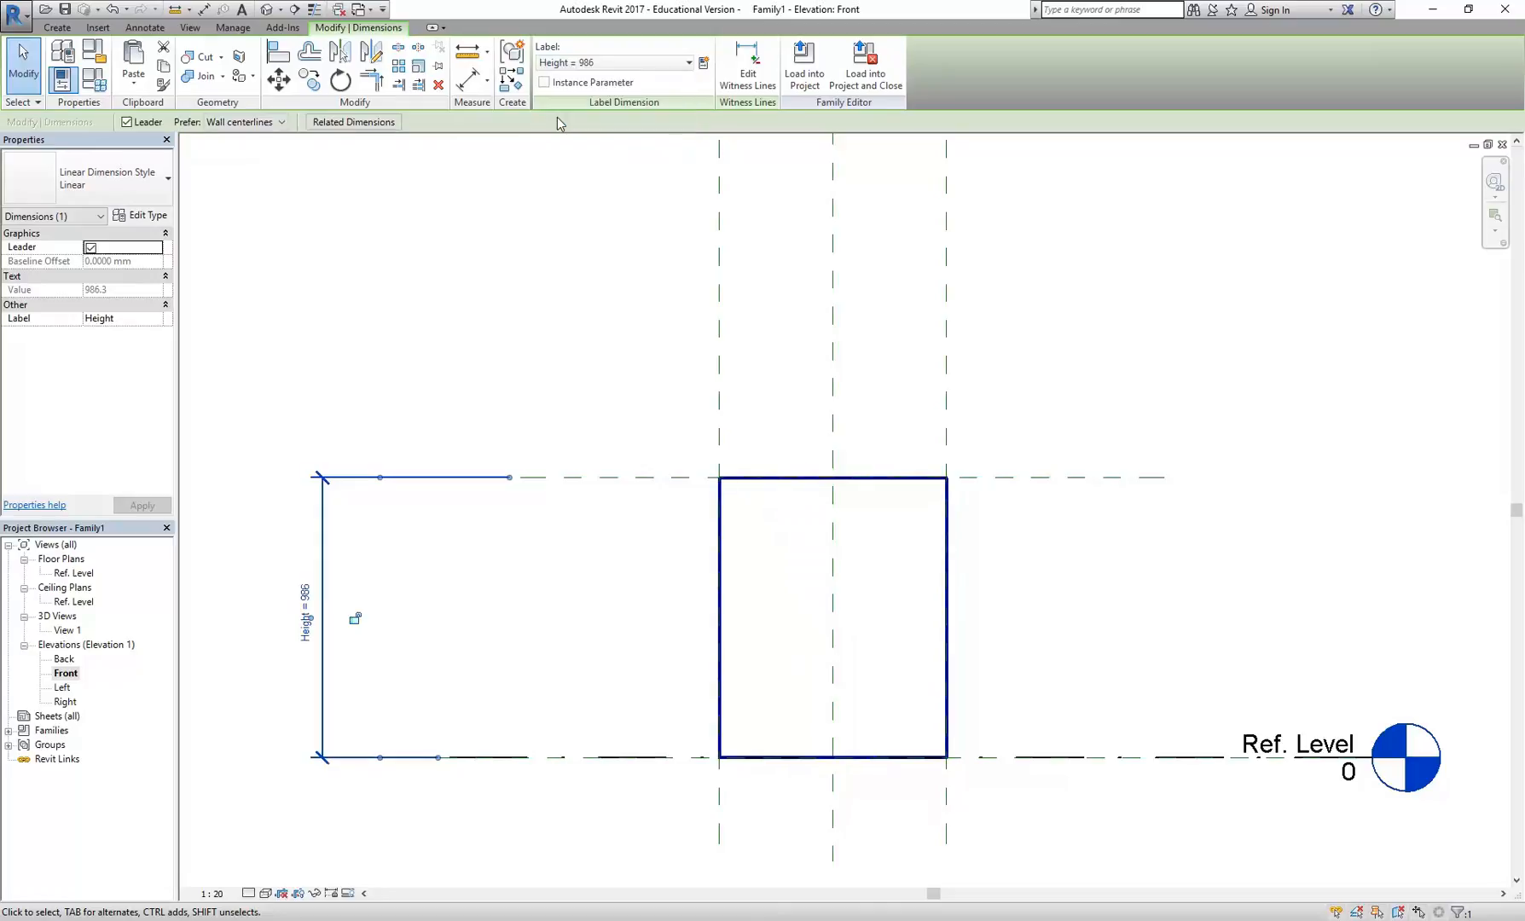
pyautogui.click(487, 315)
pyautogui.scroll(-2, 490, 316)
pyautogui.moveTo(490, 317); pyautogui.dragTo(577, 361, button='middle')
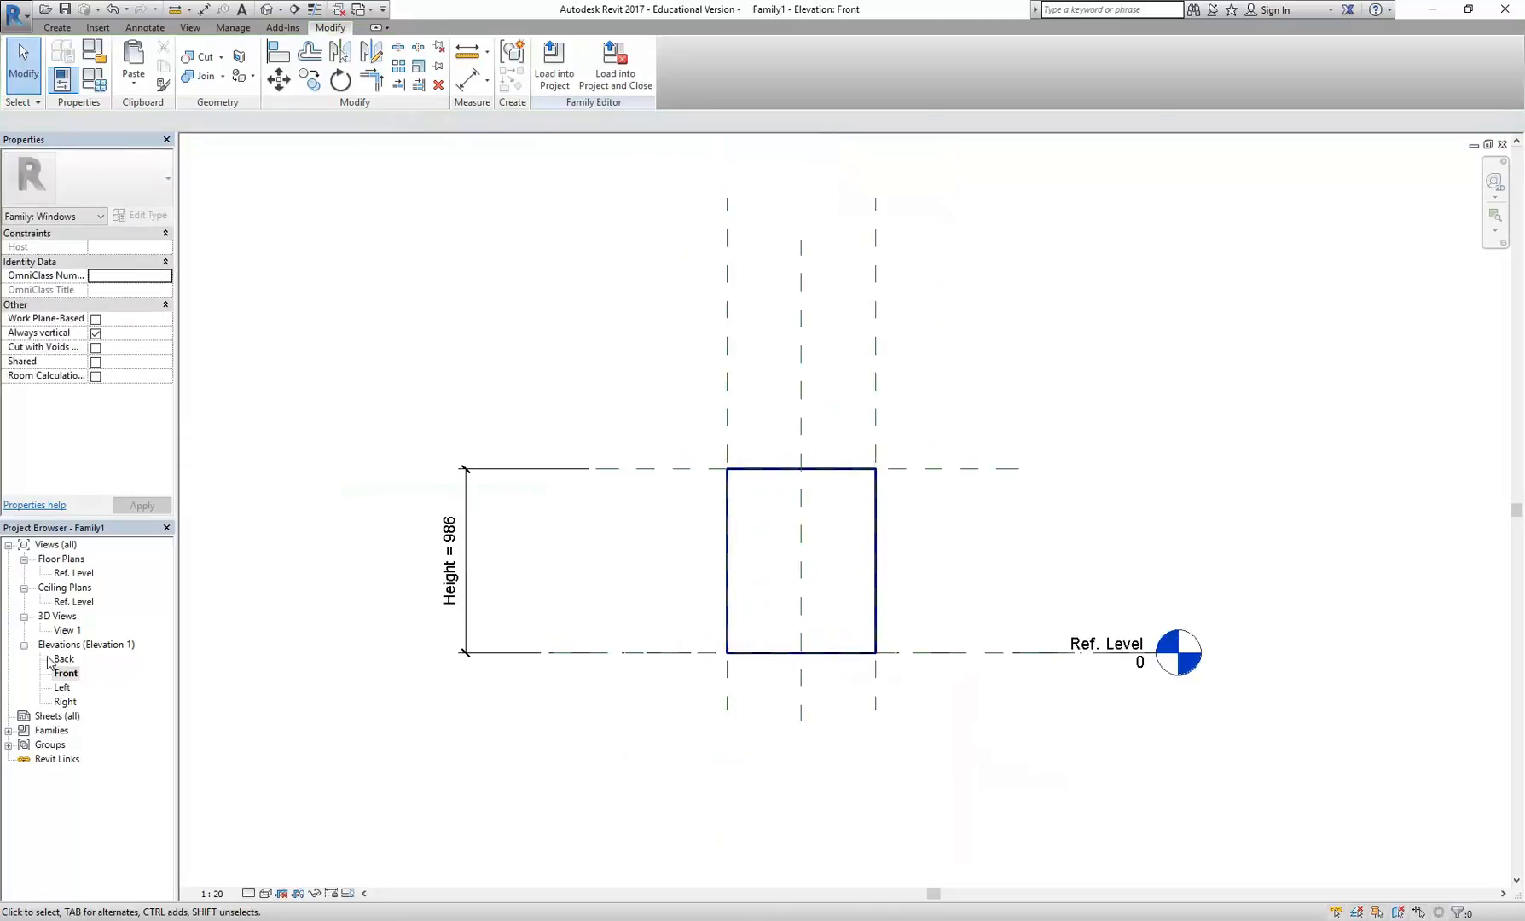
# Open the 3D view View 1 and bring up the family types.
pyautogui.doubleClick(68, 630)
pyautogui.scroll(1, 495, 559)
pyautogui.moveTo(495, 562); pyautogui.dragTo(558, 623, button='middle')
pyautogui.scroll(2, 464, 600)
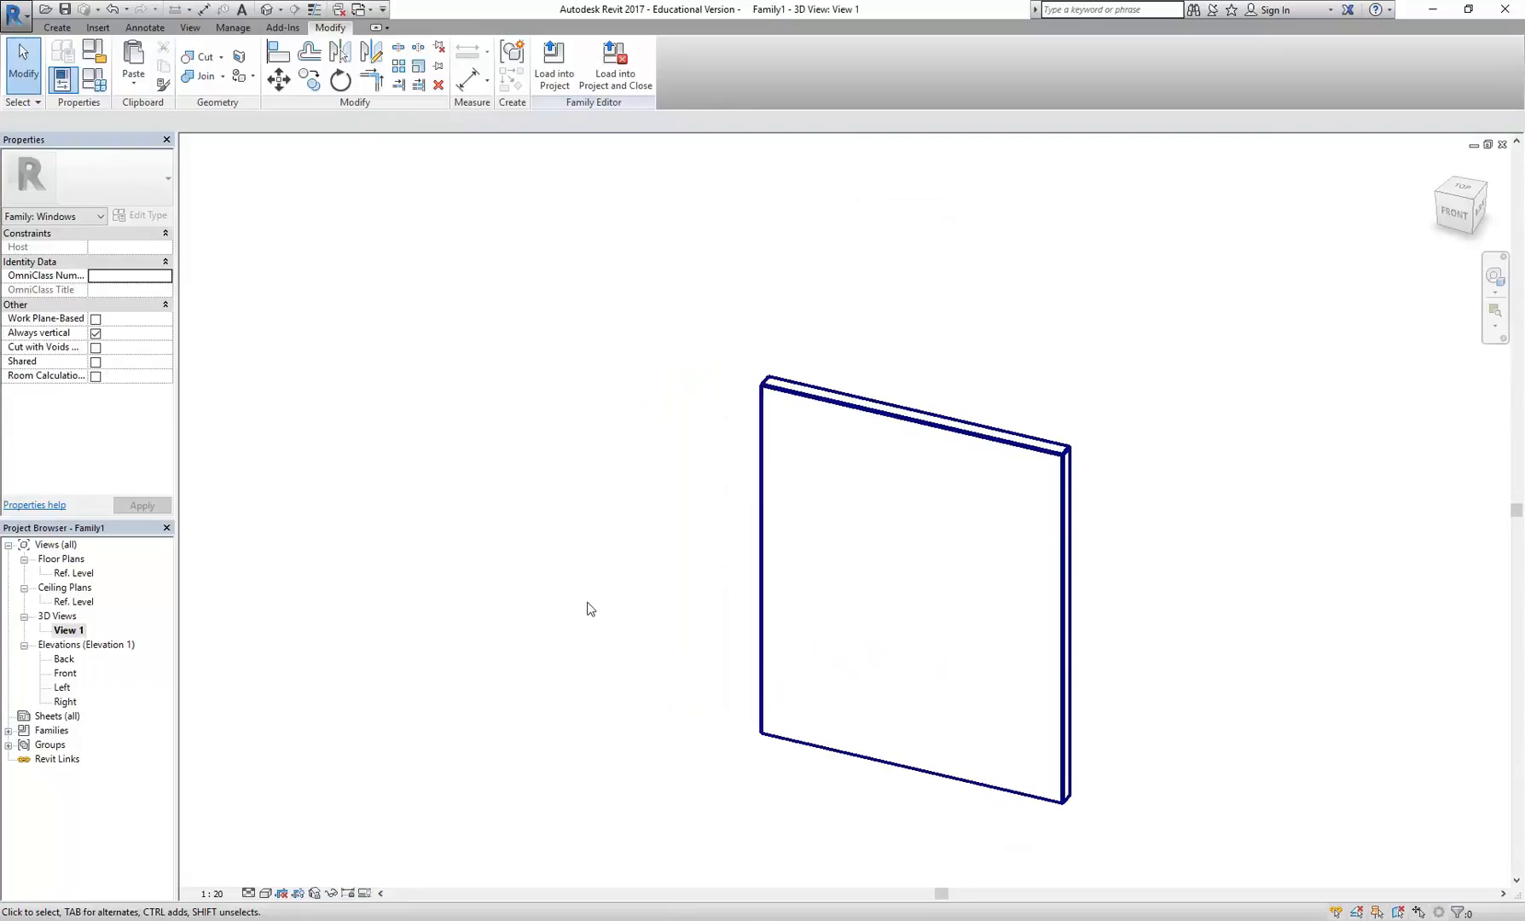
pyautogui.click(96, 81)
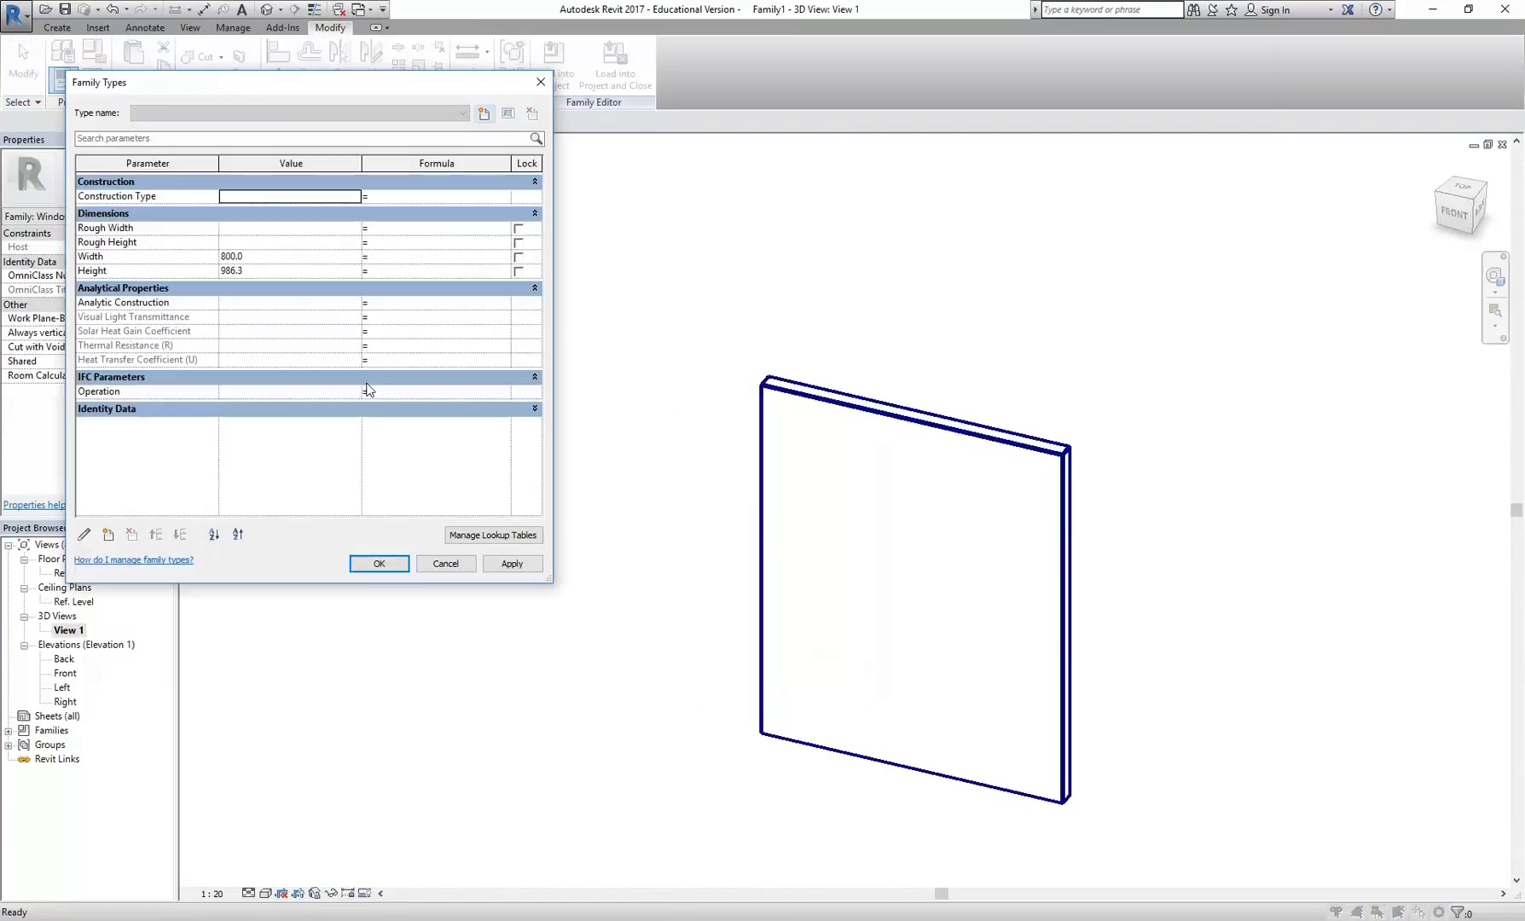
# Apply a Height of 1000 mm and a Width of 2000 mm to test how the extrusion flexes.
pyautogui.doubleClick(265, 270)
pyautogui.write('1000')
pyautogui.click(266, 256)
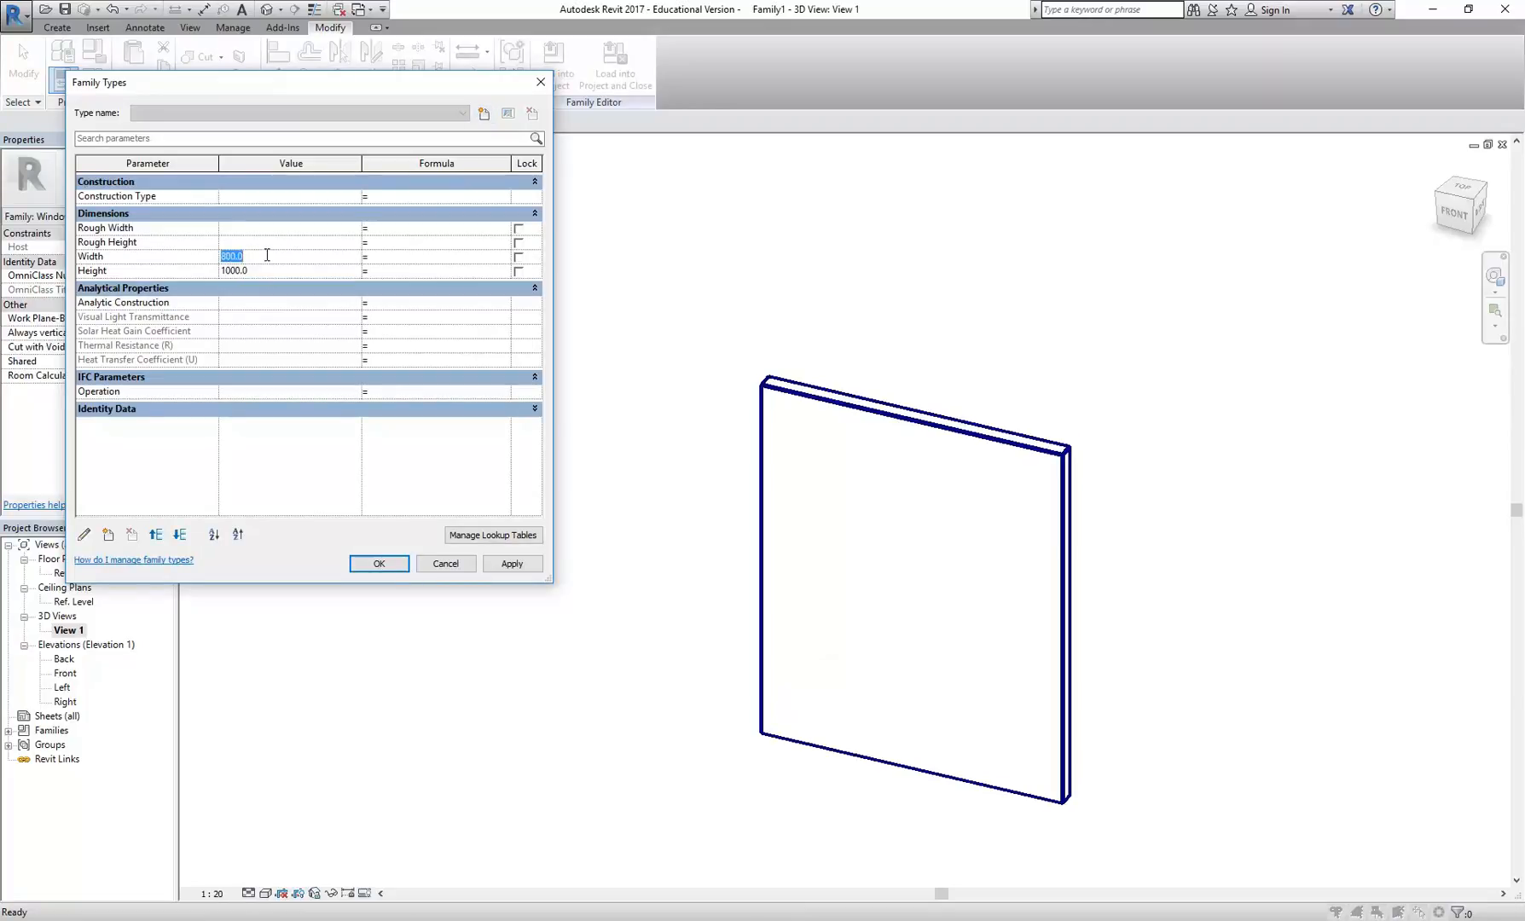
pyautogui.write('2000')
pyautogui.click(511, 564)
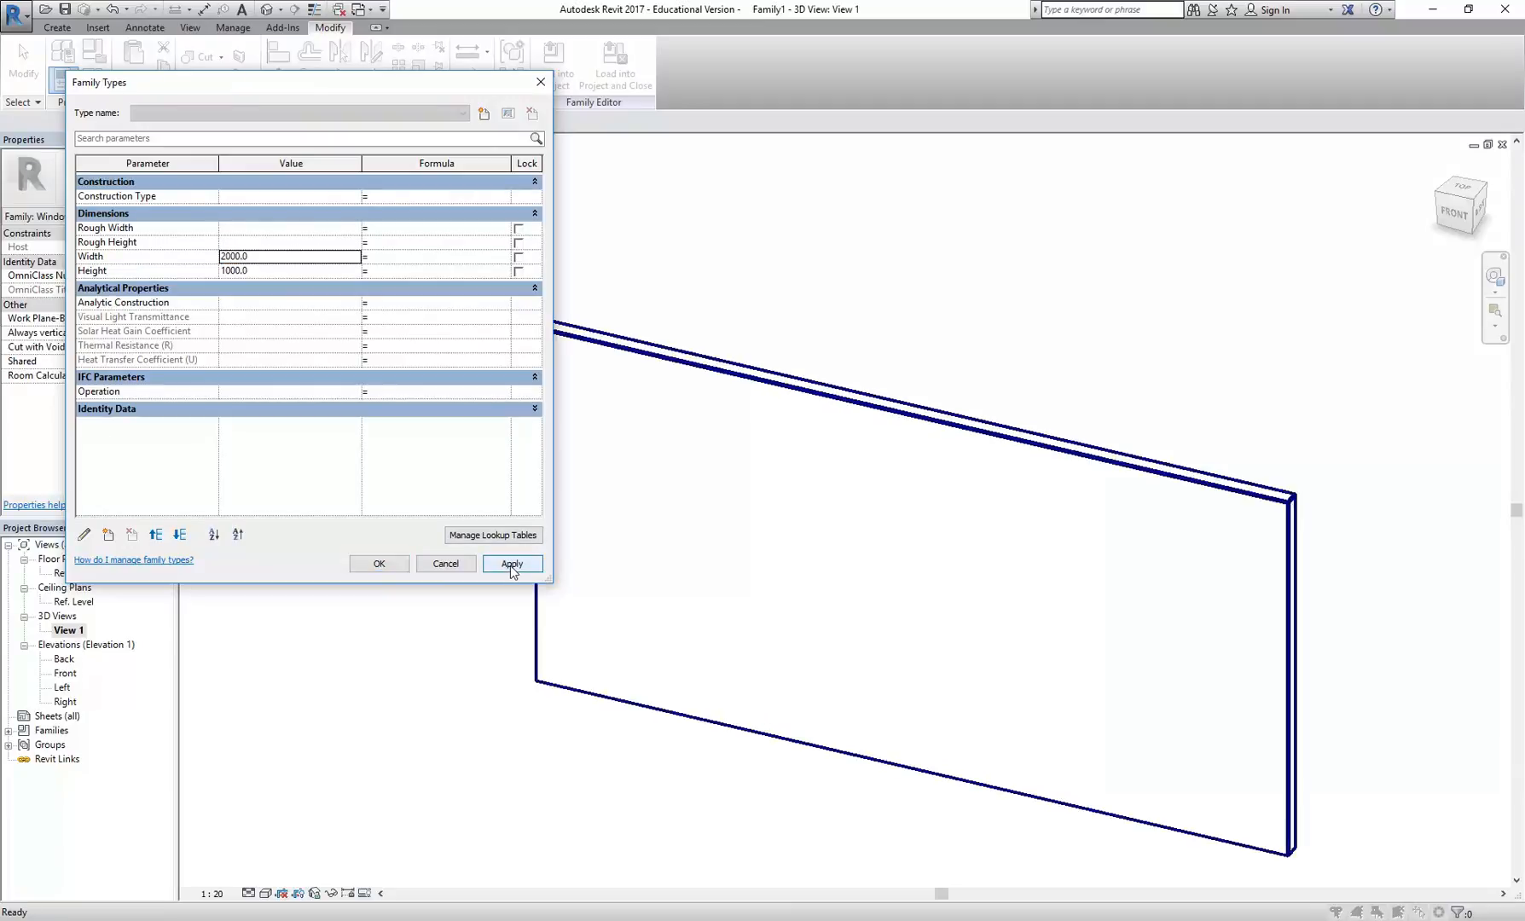
# Set the Height to 500 mm and the Width to 1000 mm, apply them and accept the family types.
pyautogui.click(268, 268)
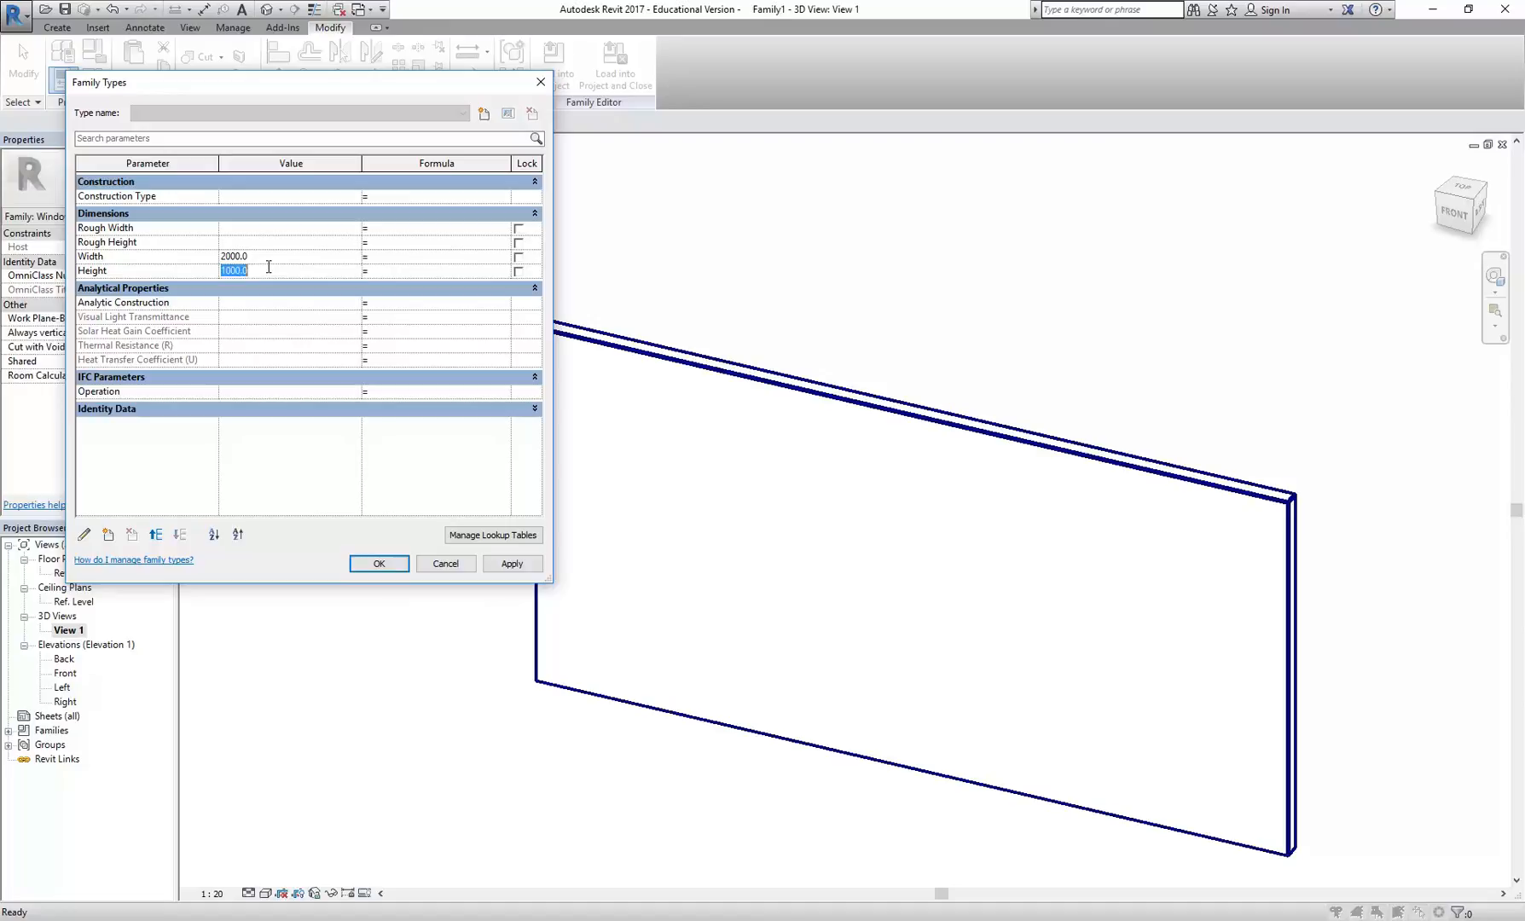
pyautogui.write('500')
pyautogui.click(279, 256)
pyautogui.write('1000')
pyautogui.click(511, 564)
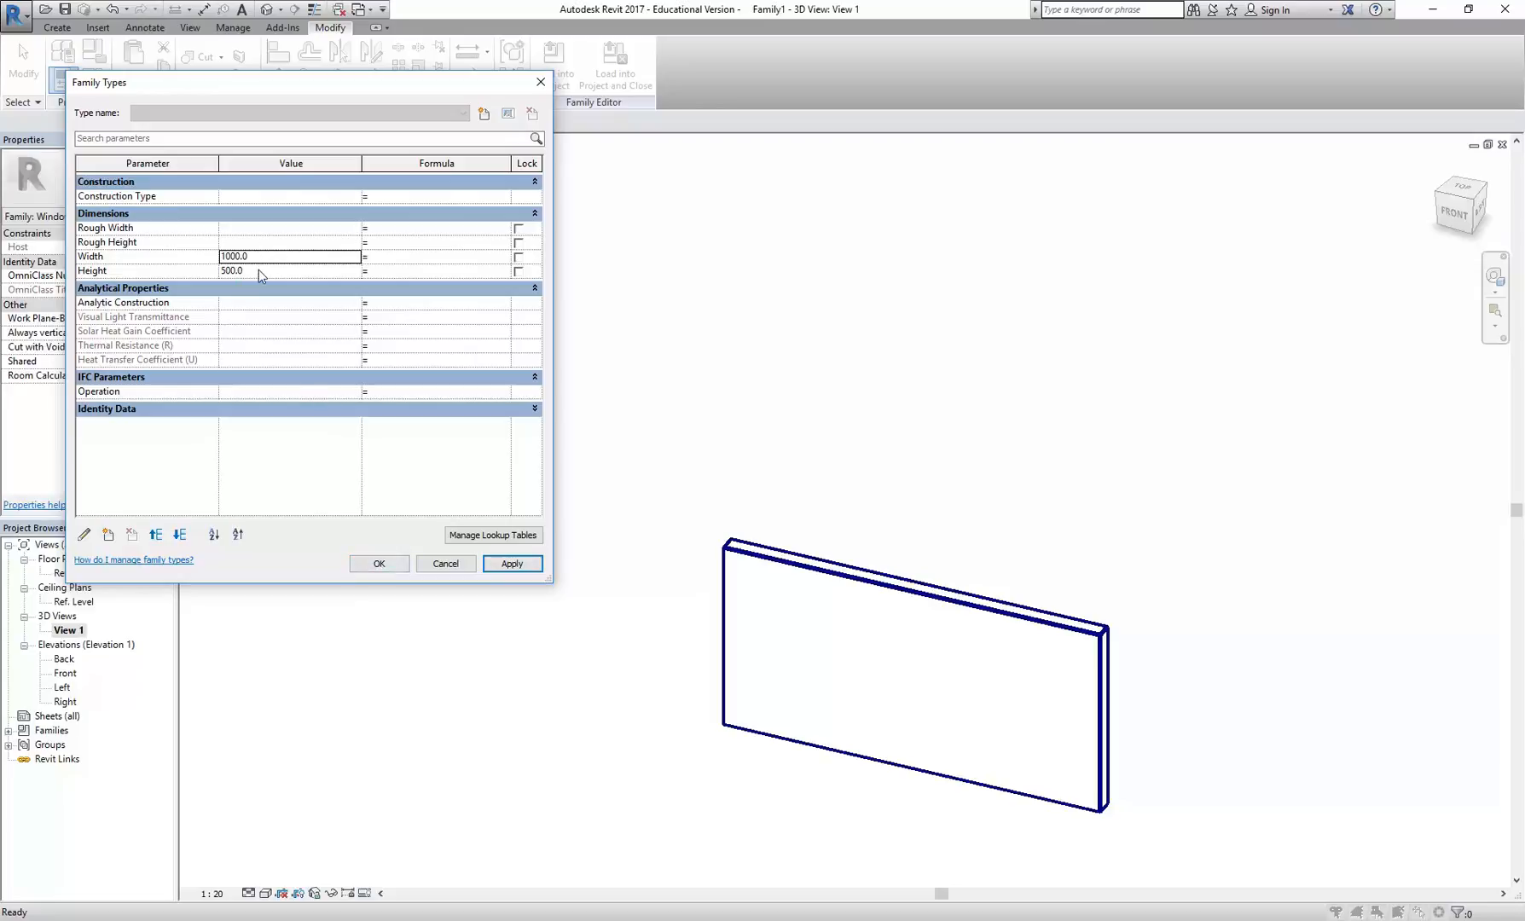
pyautogui.click(379, 564)
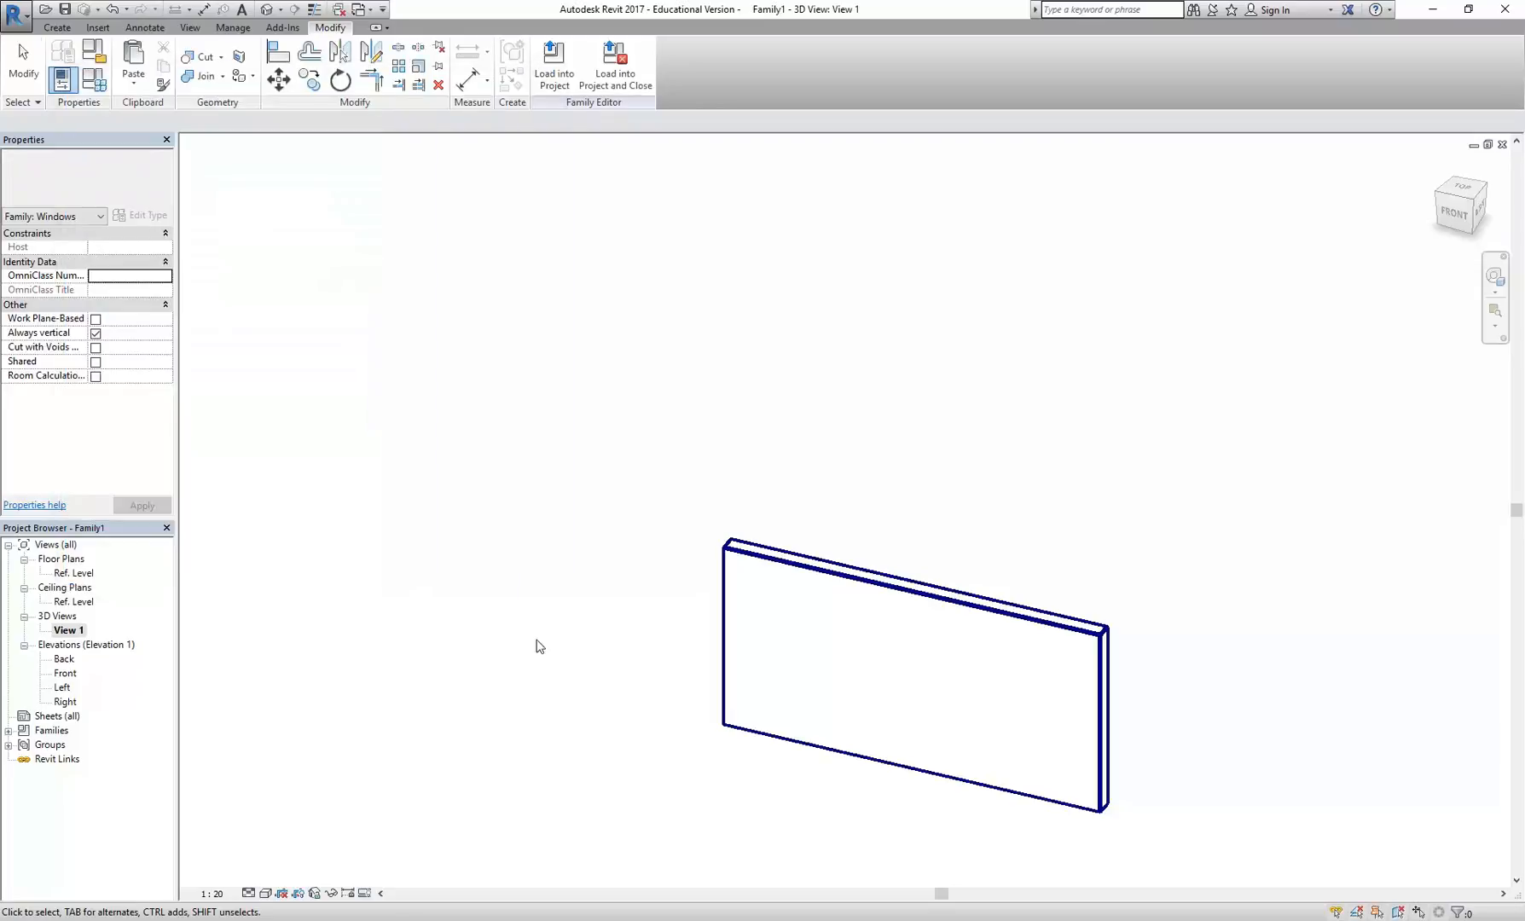
pyautogui.moveTo(507, 639); pyautogui.dragTo(412, 559, button='middle')
pyautogui.scroll(3, 605, 687)
pyautogui.scroll(1, 587, 768)
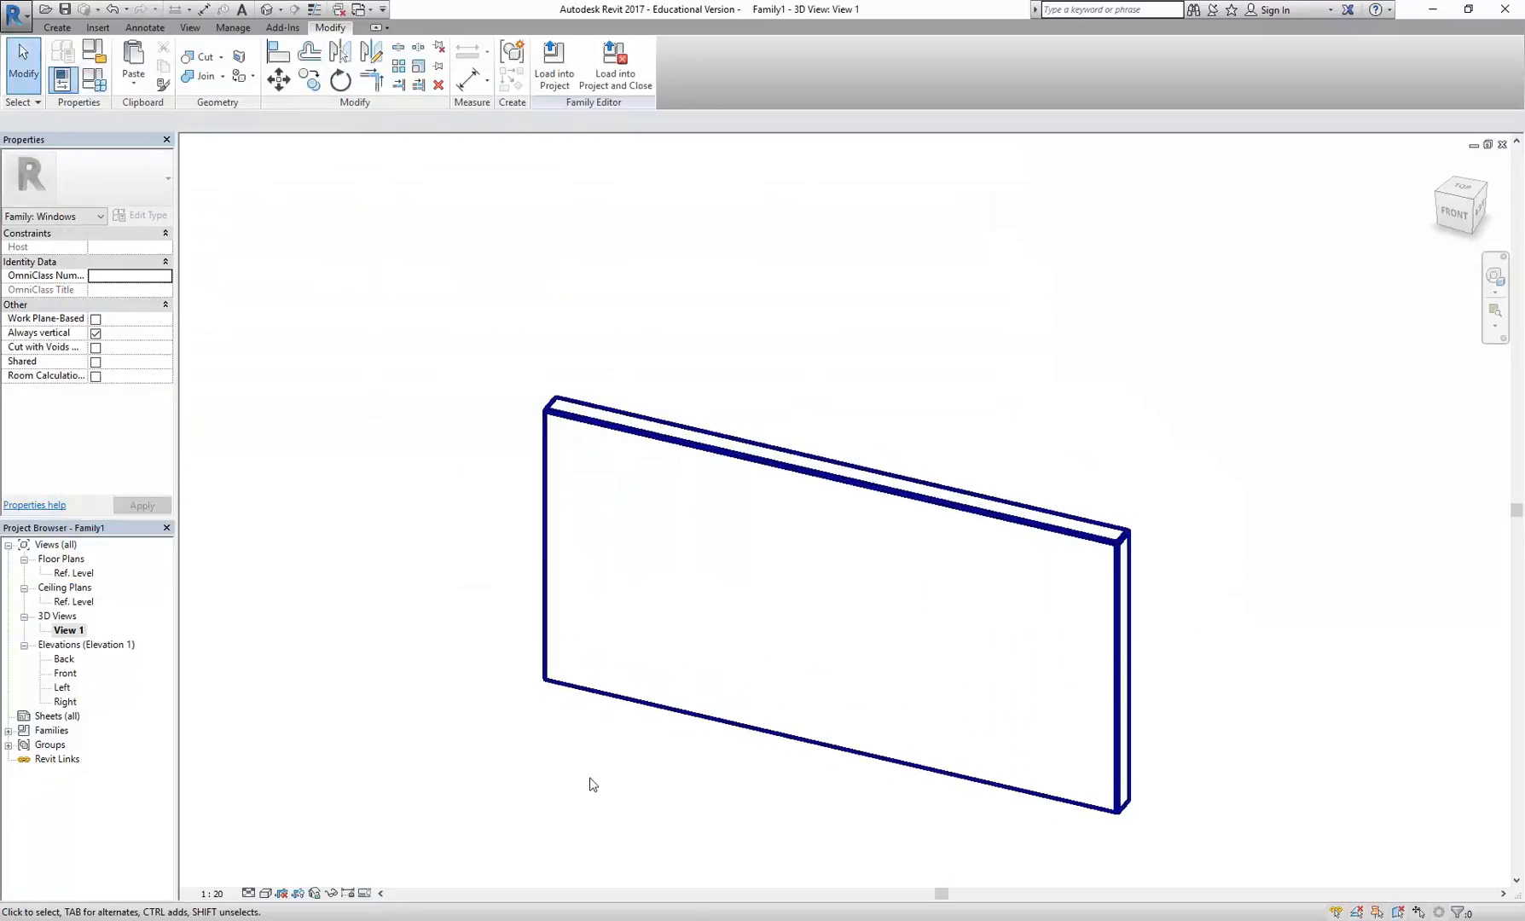
pyautogui.scroll(-2, 588, 780)
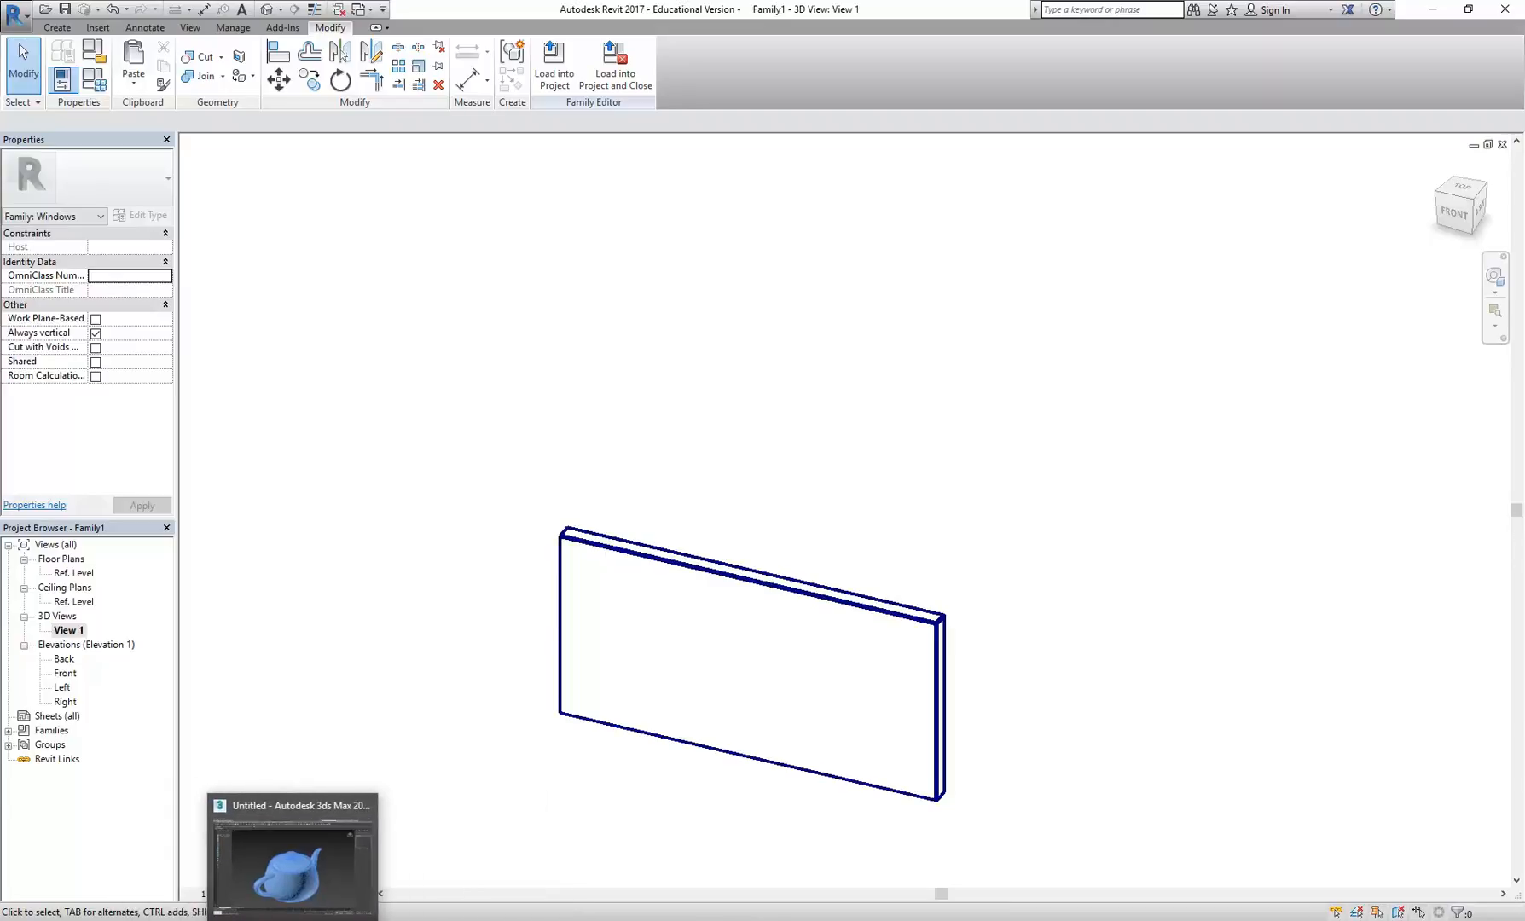
# Switch to the Google Maps Street View page in the browser and examine the layout of the building's multi-pane windows.
pyautogui.moveTo(261, 919)
pyautogui.click(593, 844)
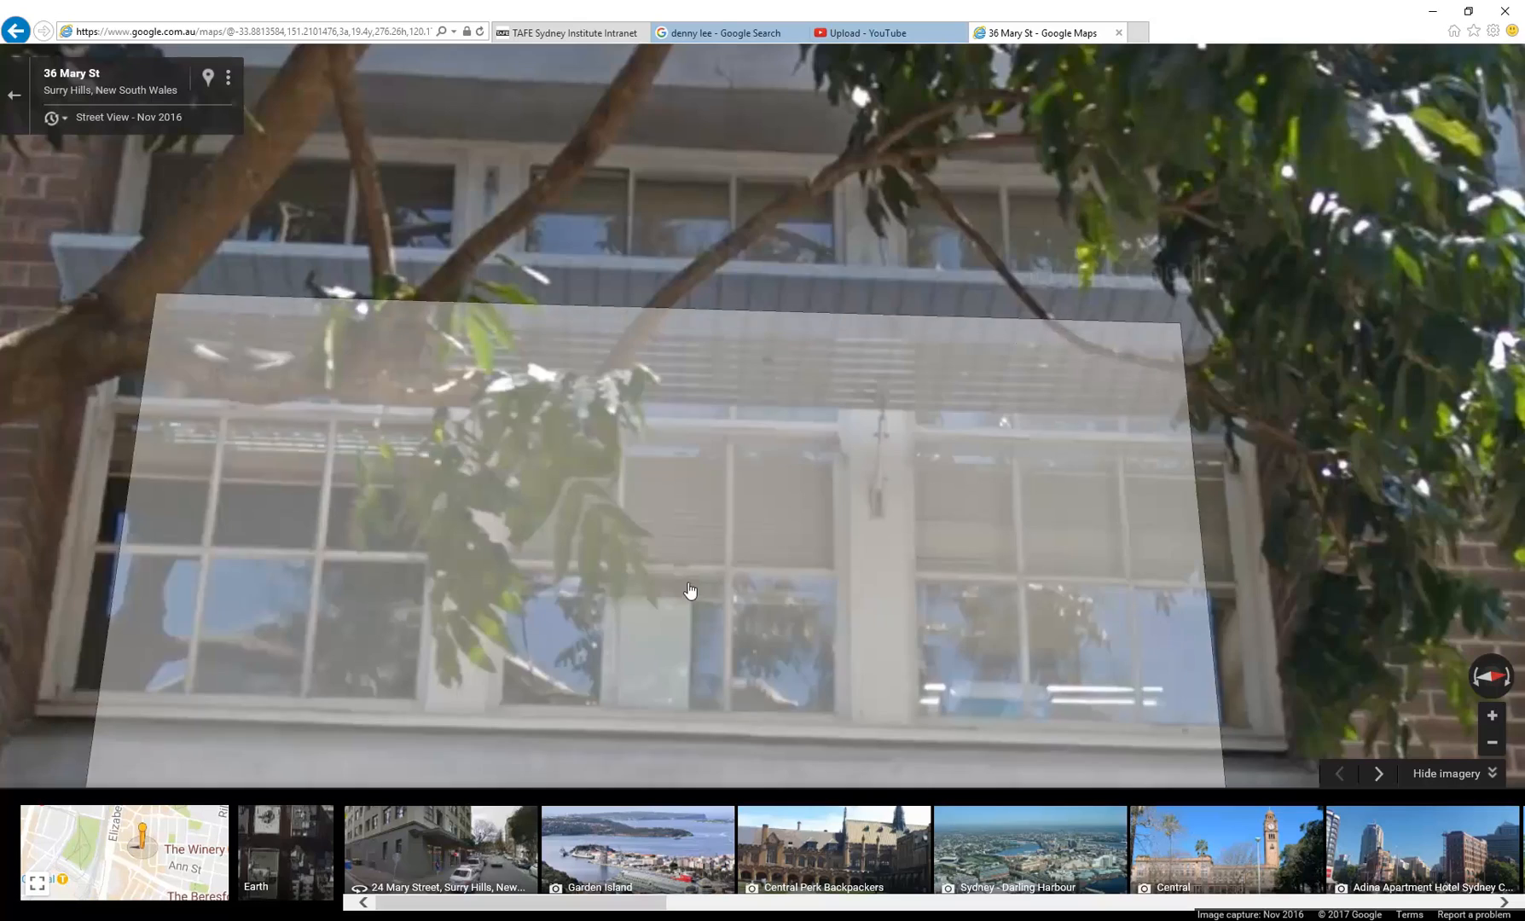
pyautogui.scroll(-3, 644, 635)
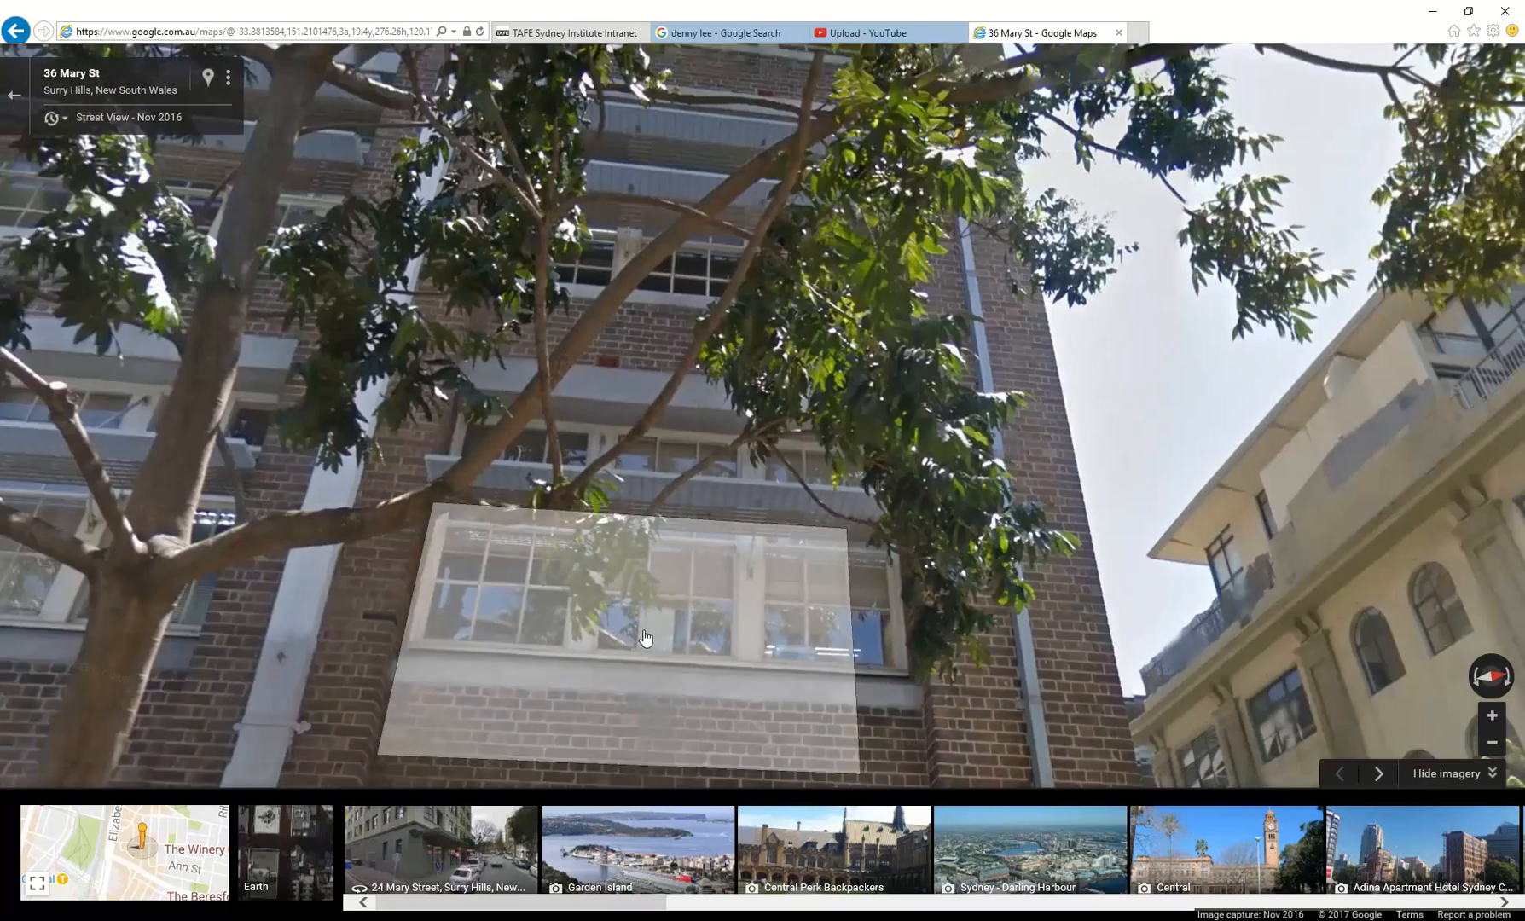
pyautogui.scroll(3, 670, 586)
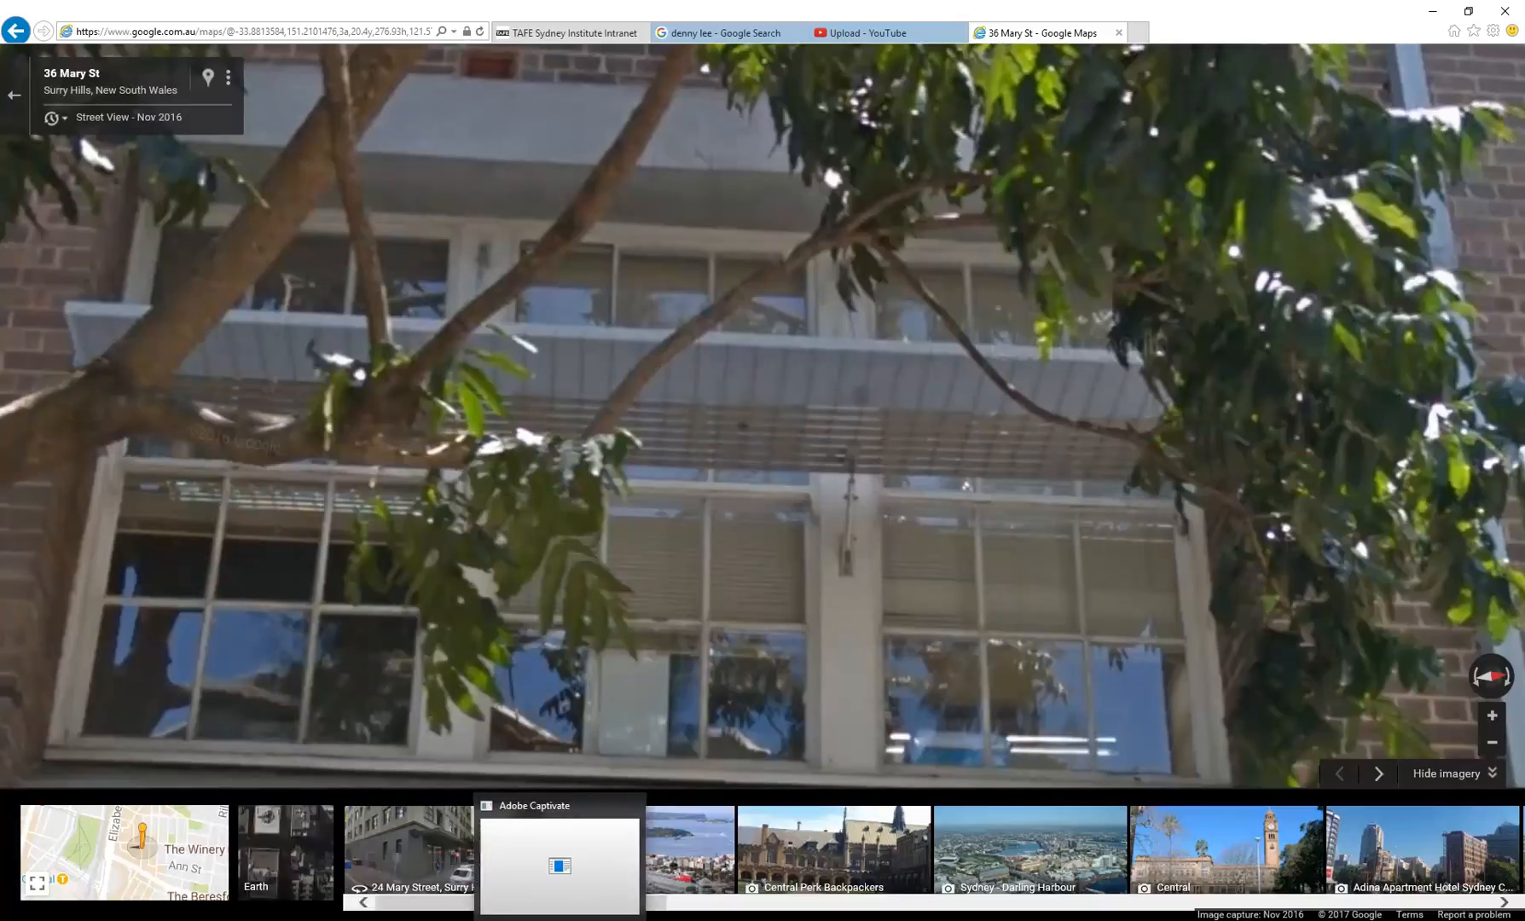
pyautogui.click(1350, 920)
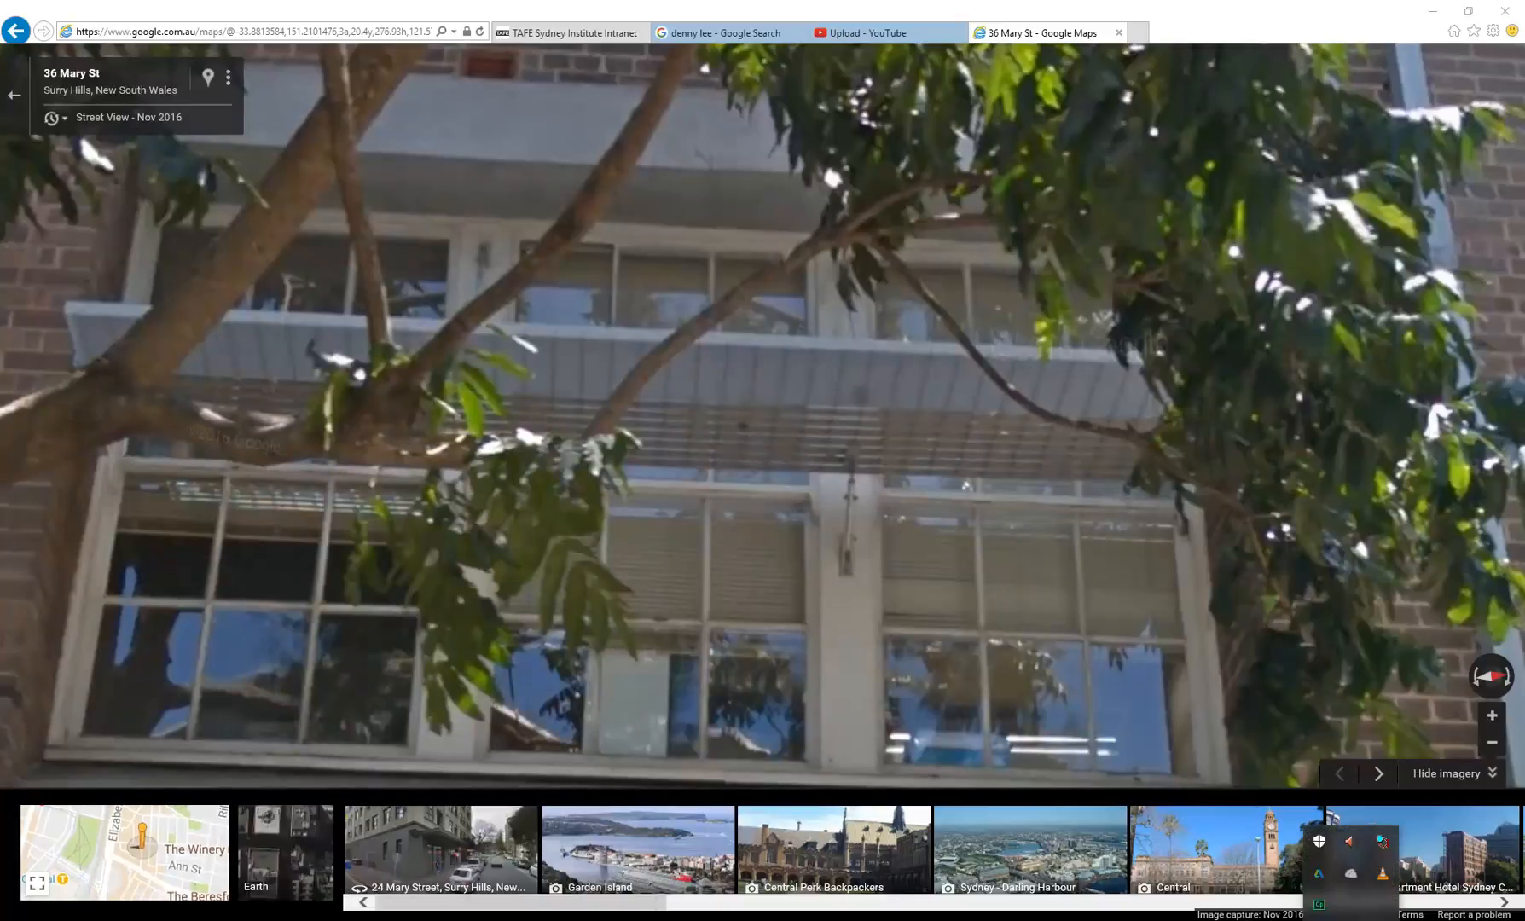
pyautogui.click(1318, 903)
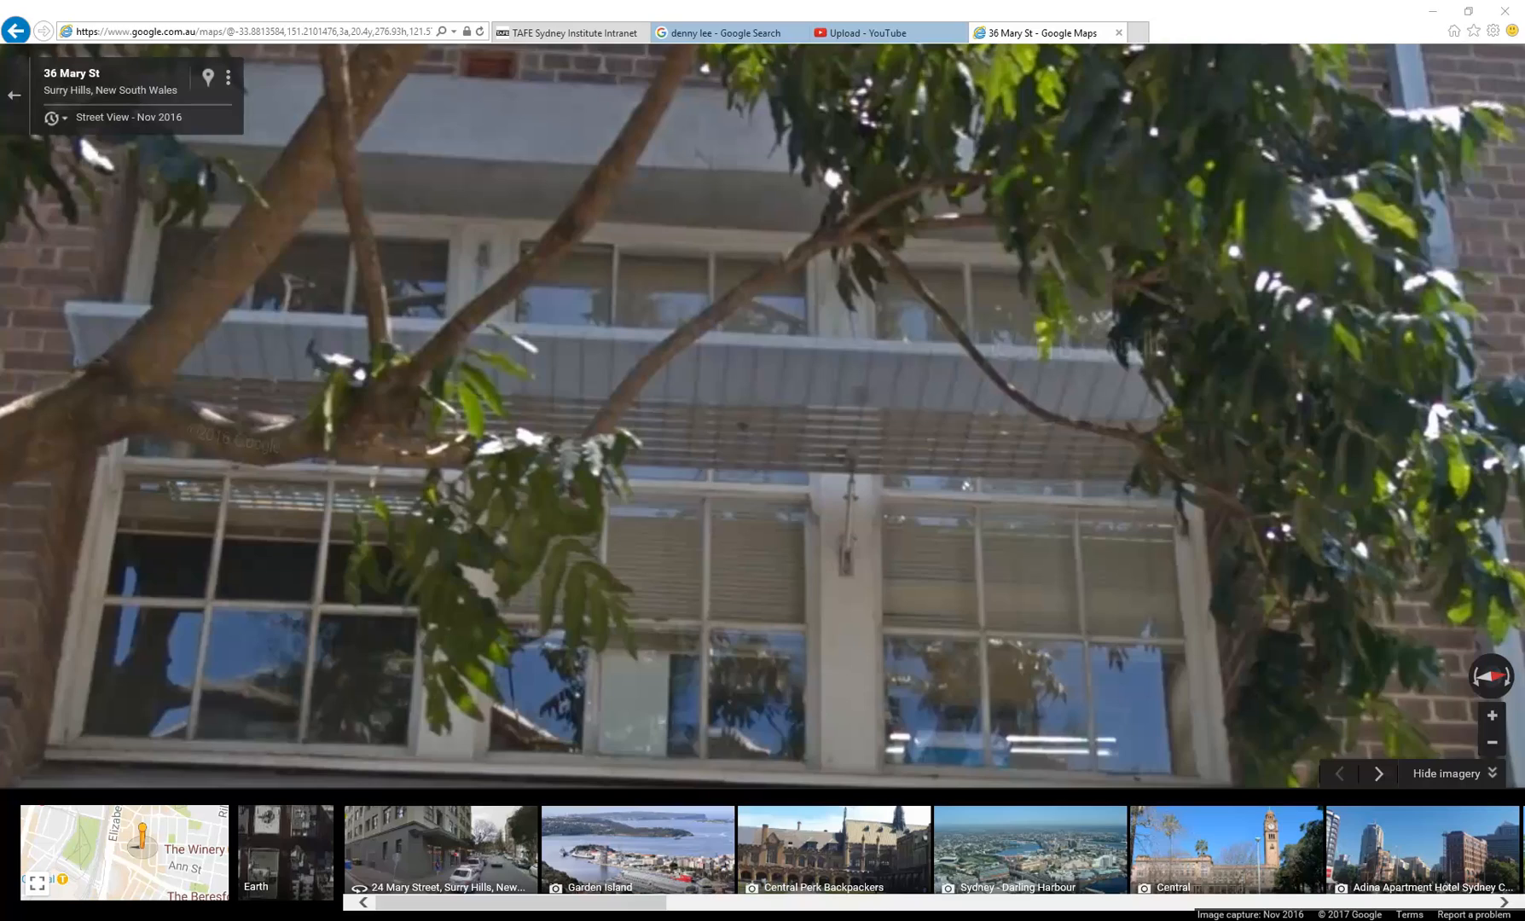
# Travel along the street in Street View and examine the window types and divisions across the rest of the brick building's facade.
pyautogui.scroll(-3, 793, 445)
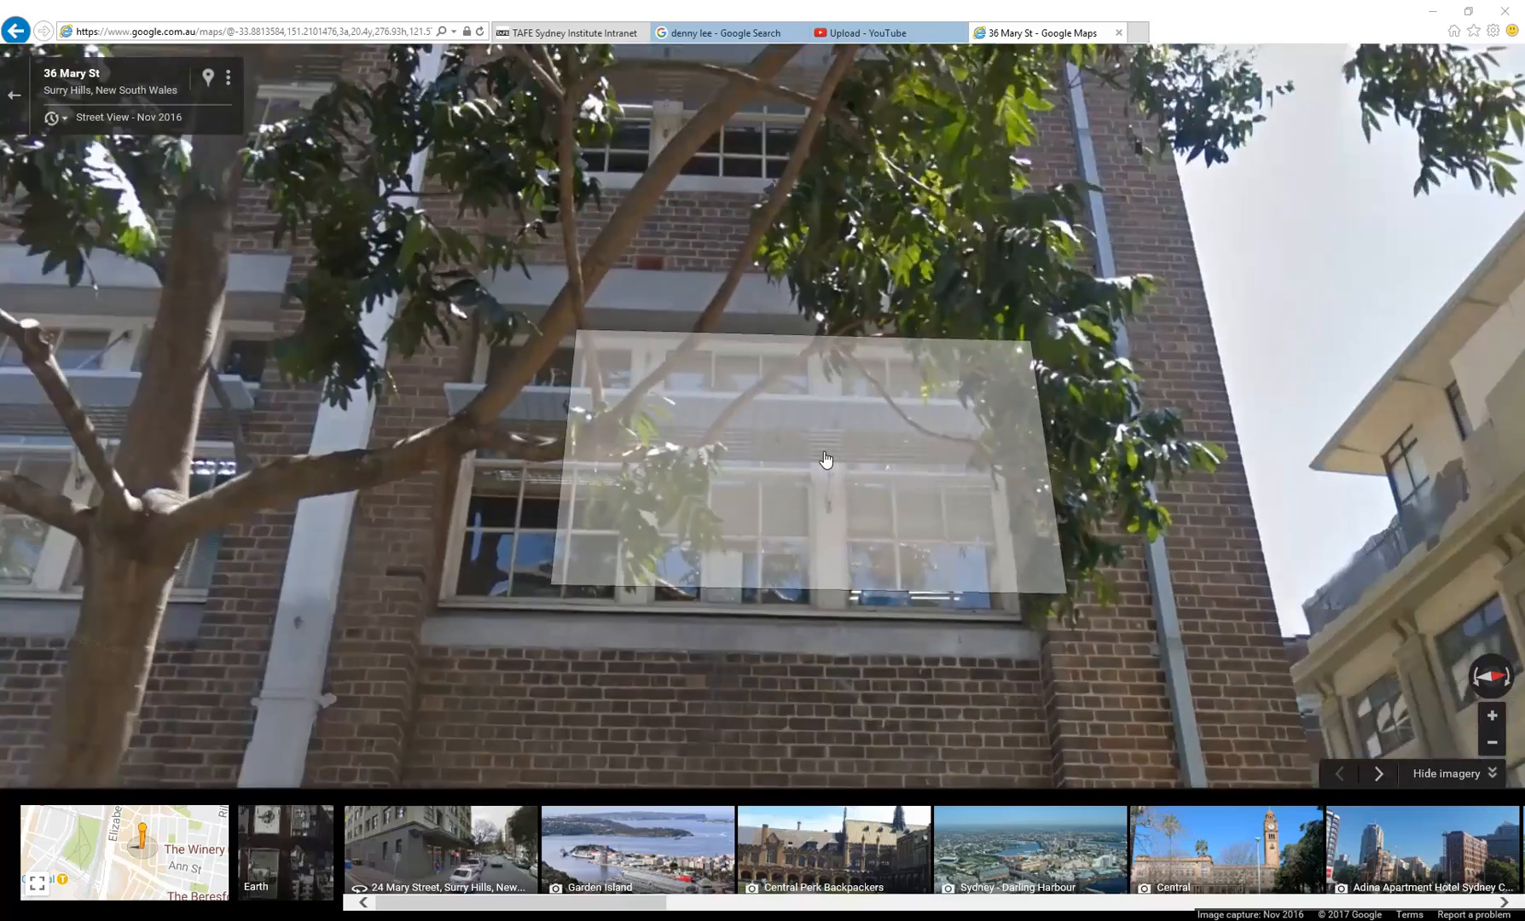
pyautogui.moveTo(714, 589); pyautogui.dragTo(904, 215)
pyautogui.click(614, 465)
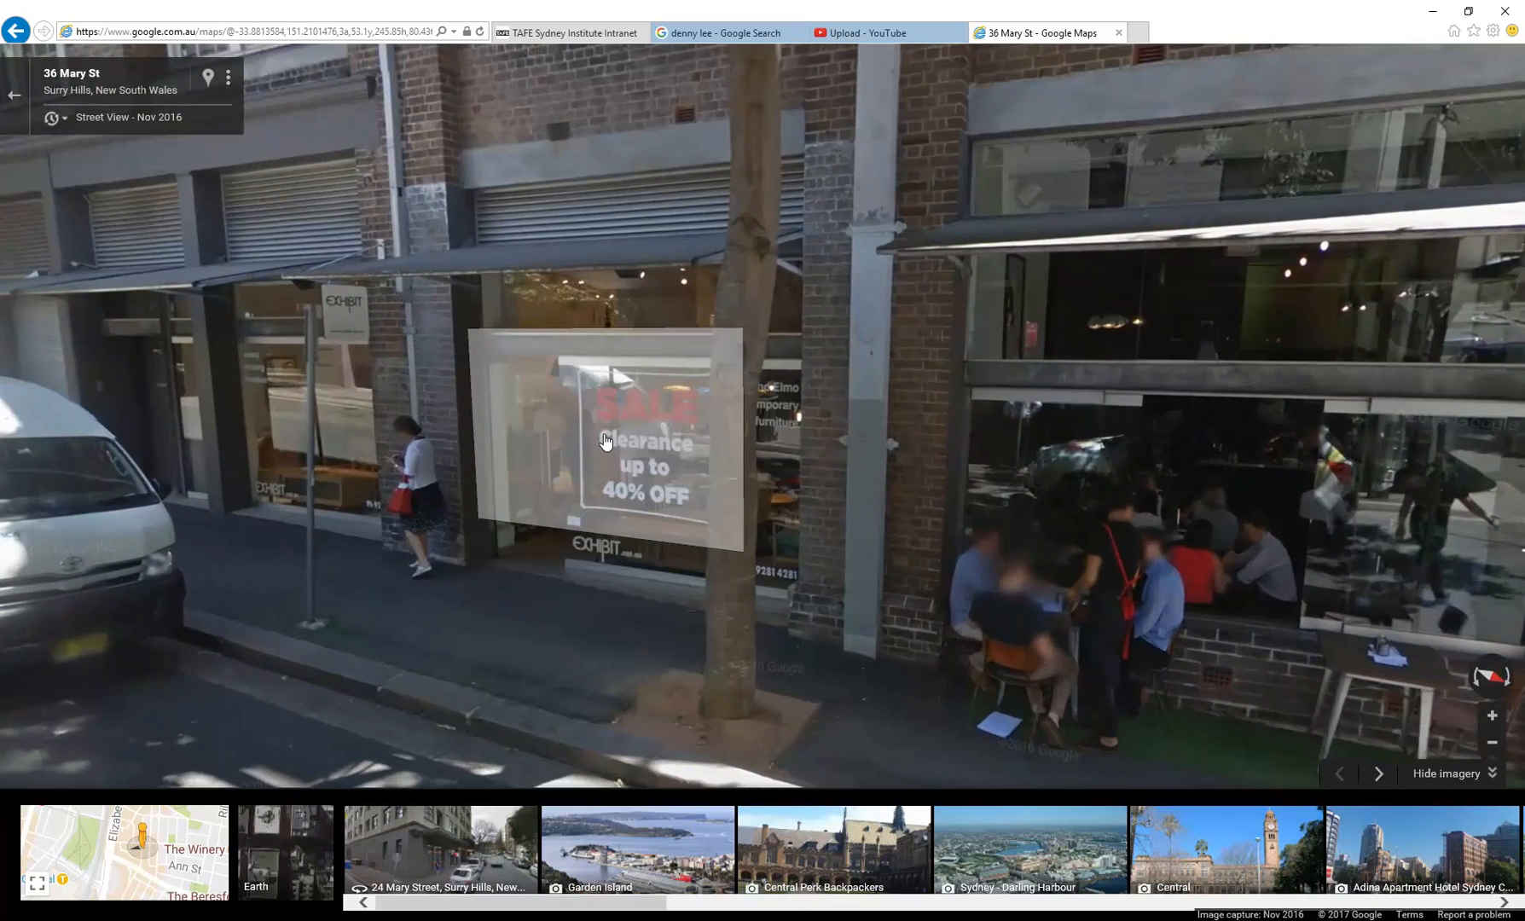
pyautogui.scroll(-2, 606, 441)
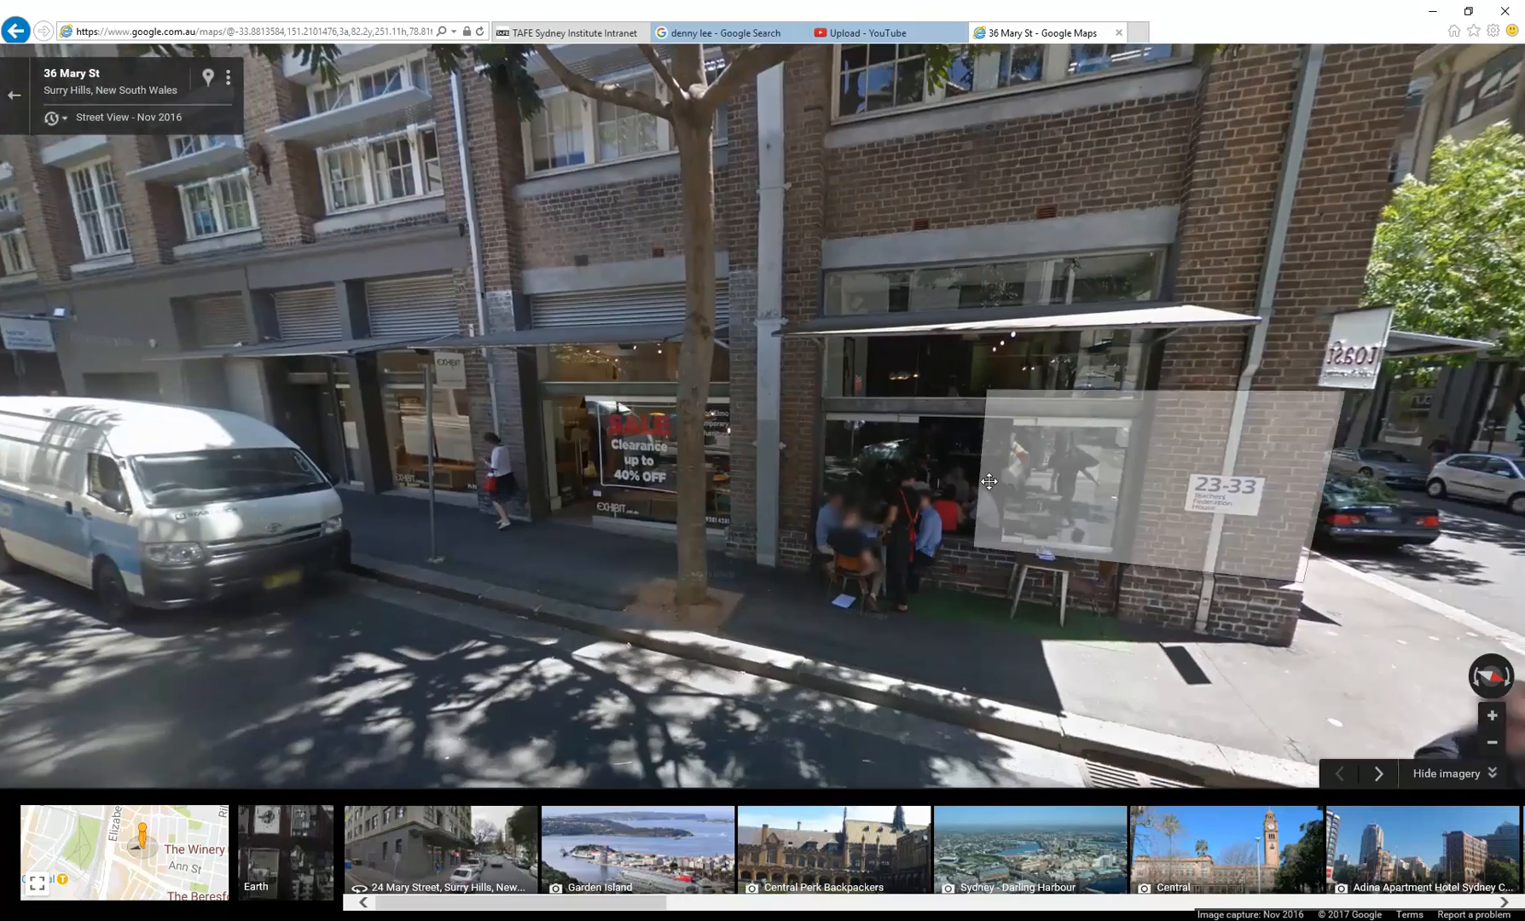
pyautogui.moveTo(989, 481); pyautogui.dragTo(921, 367)
pyautogui.moveTo(614, 414); pyautogui.dragTo(866, 461)
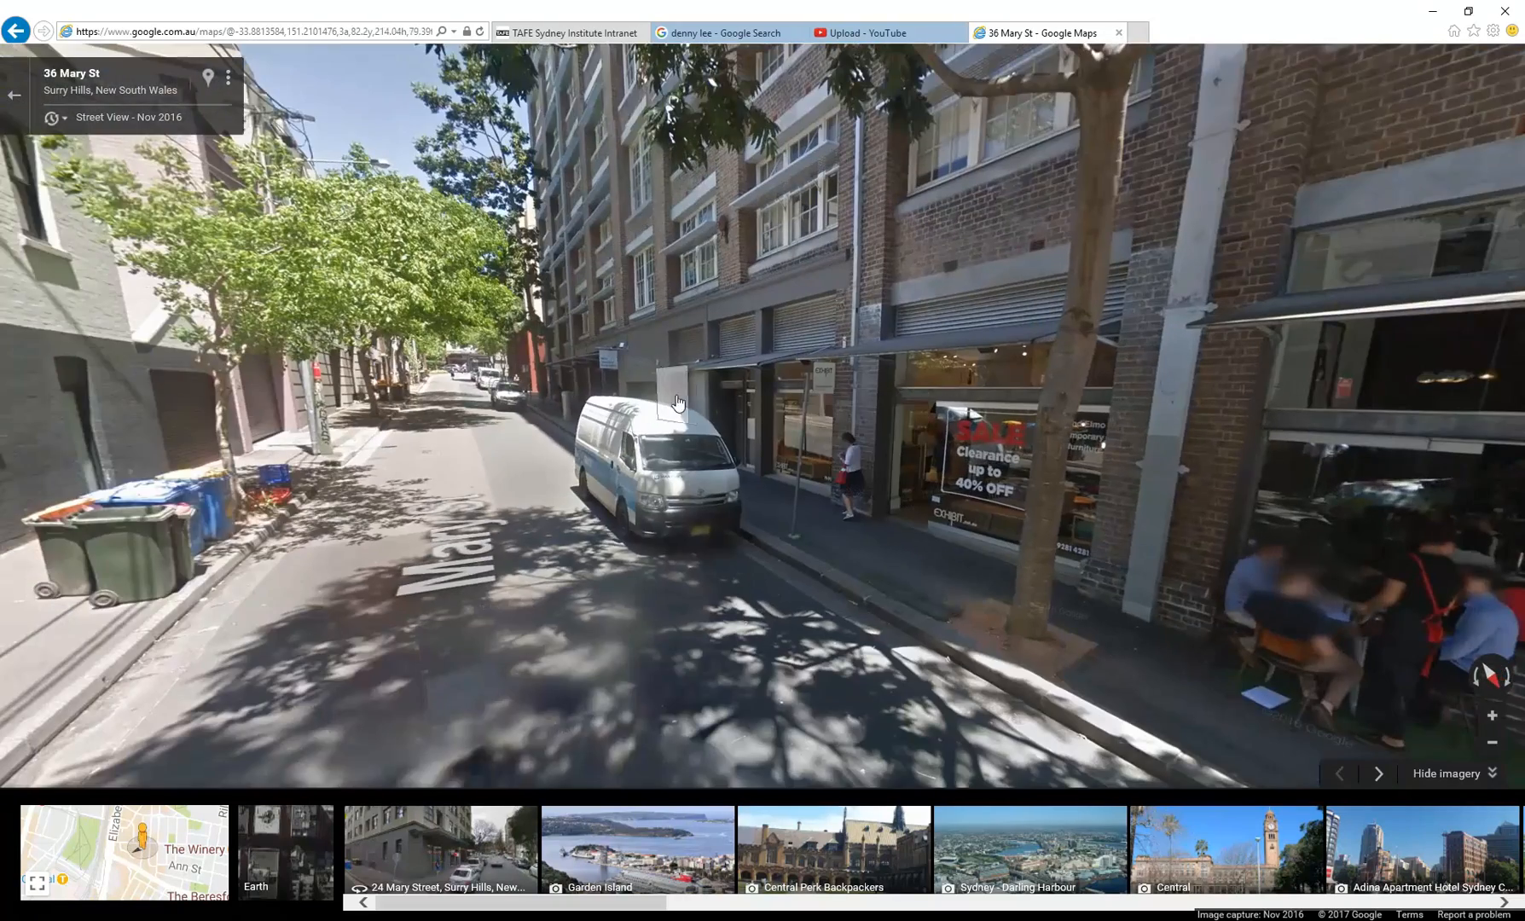
pyautogui.click(653, 384)
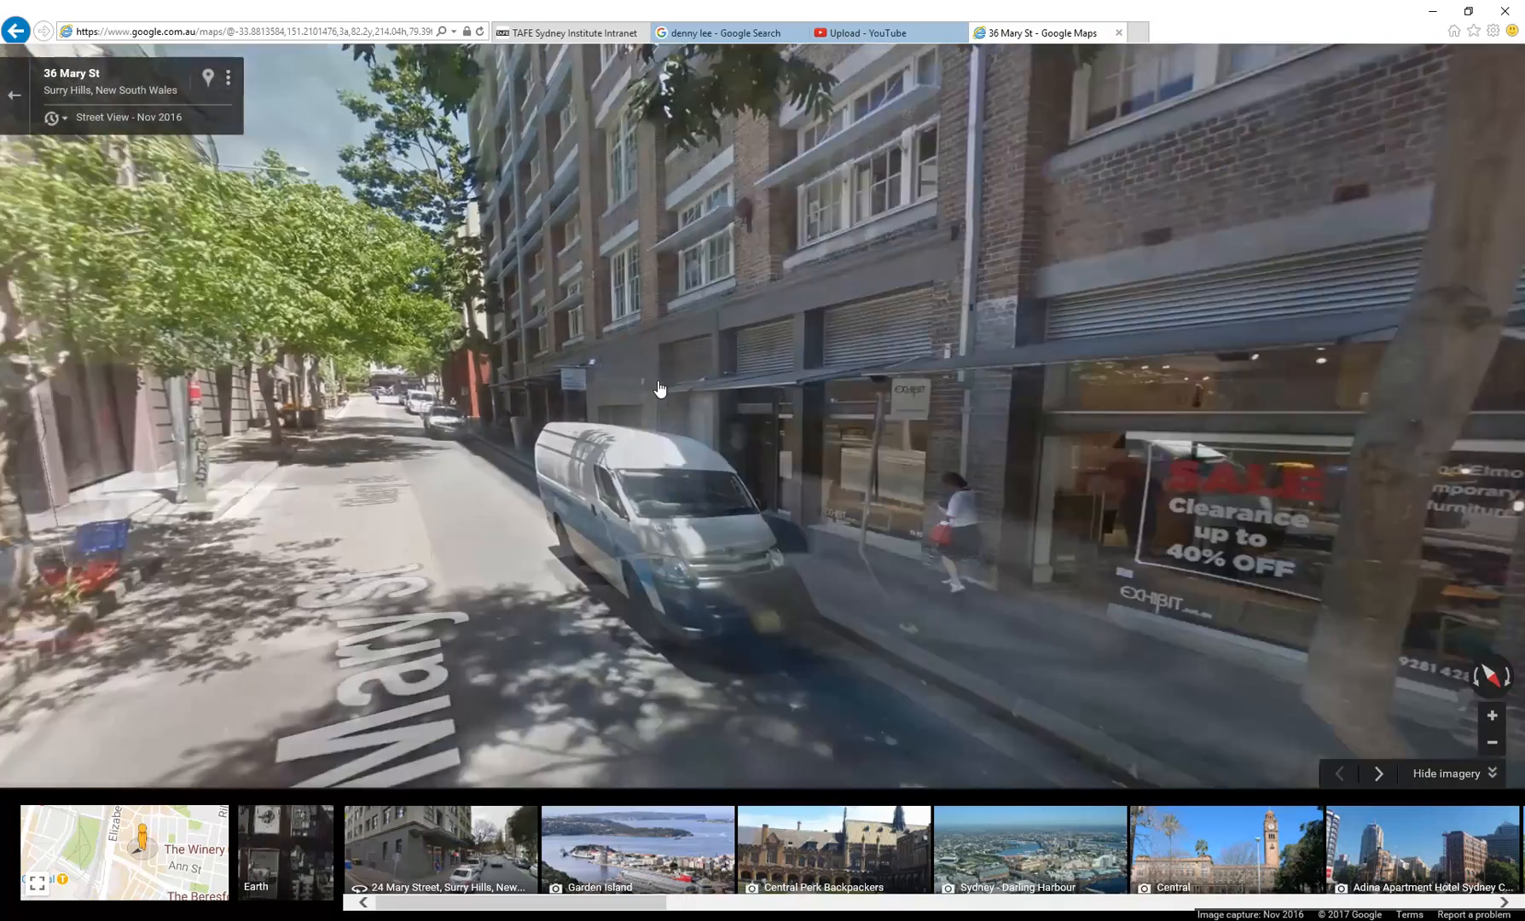
pyautogui.moveTo(680, 691); pyautogui.dragTo(317, 587)
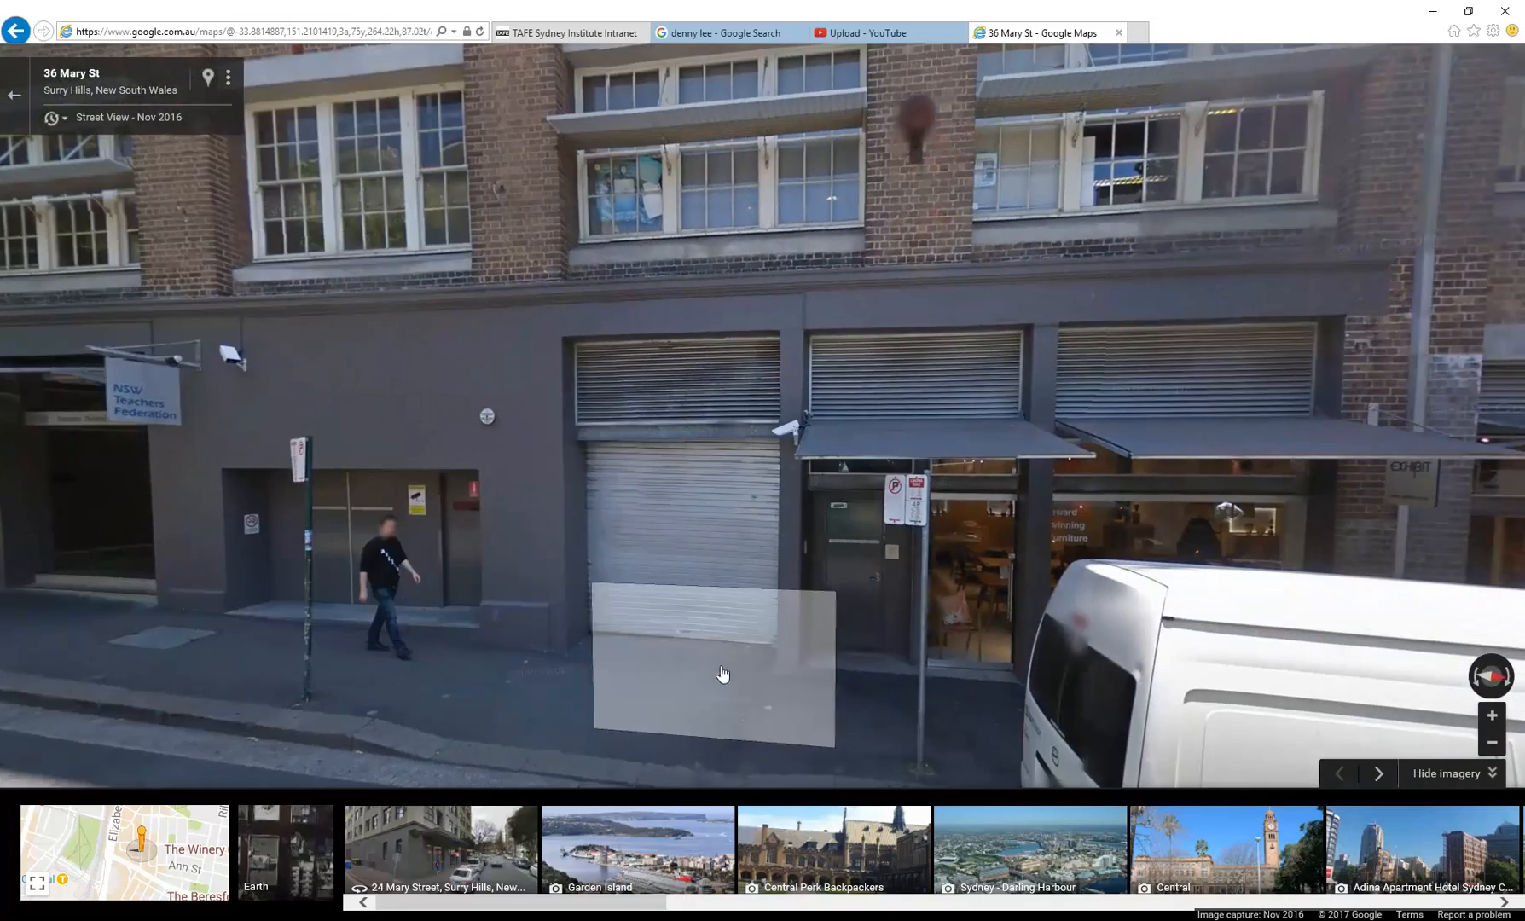
pyautogui.click(501, 674)
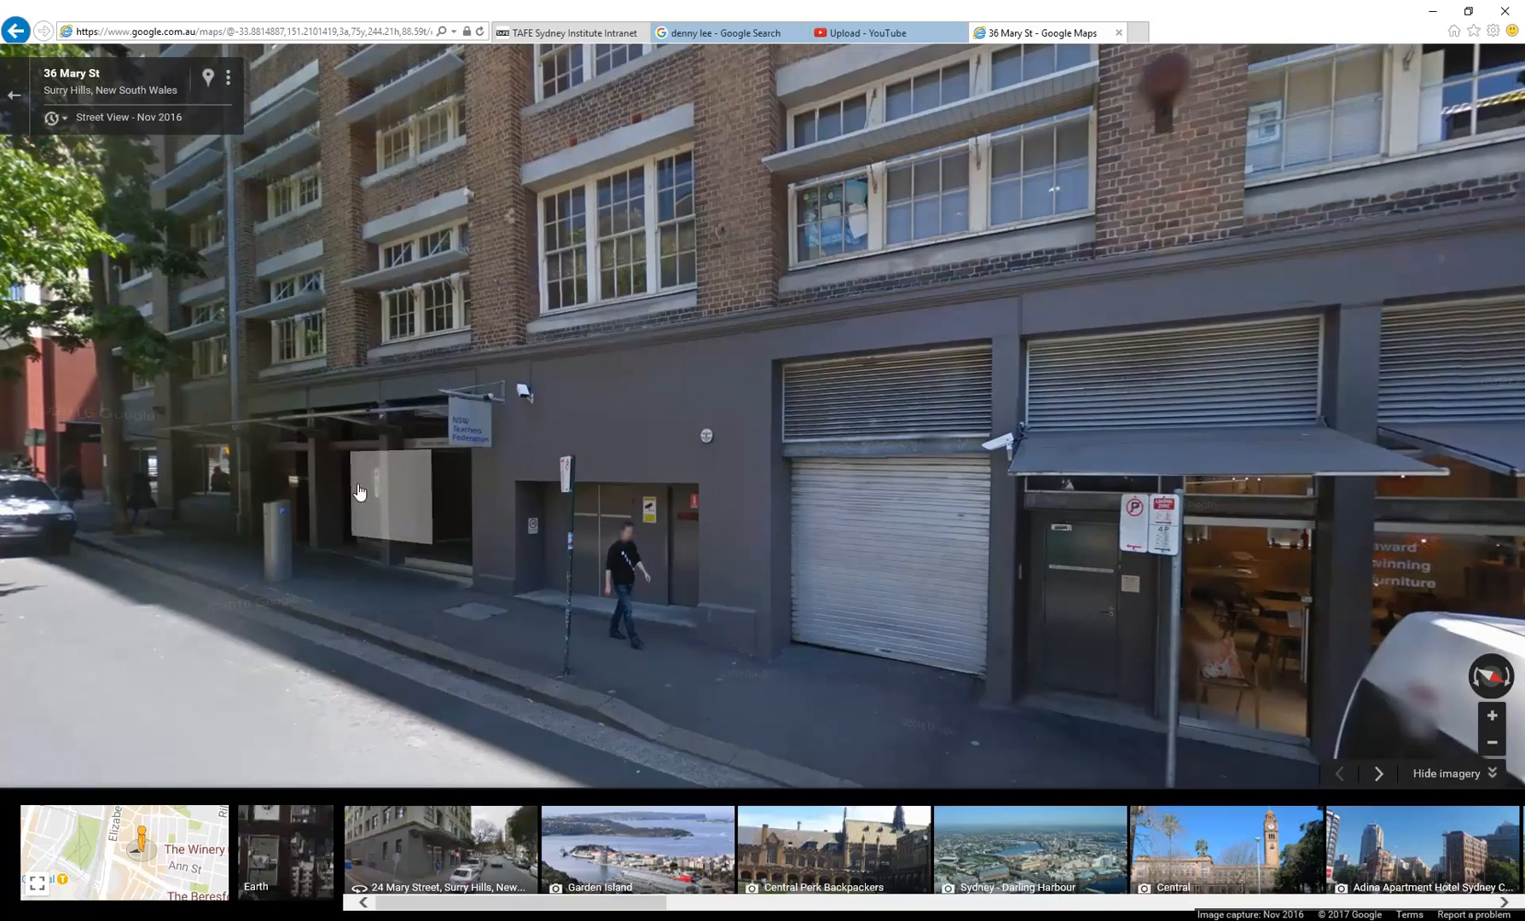
pyautogui.click(418, 416)
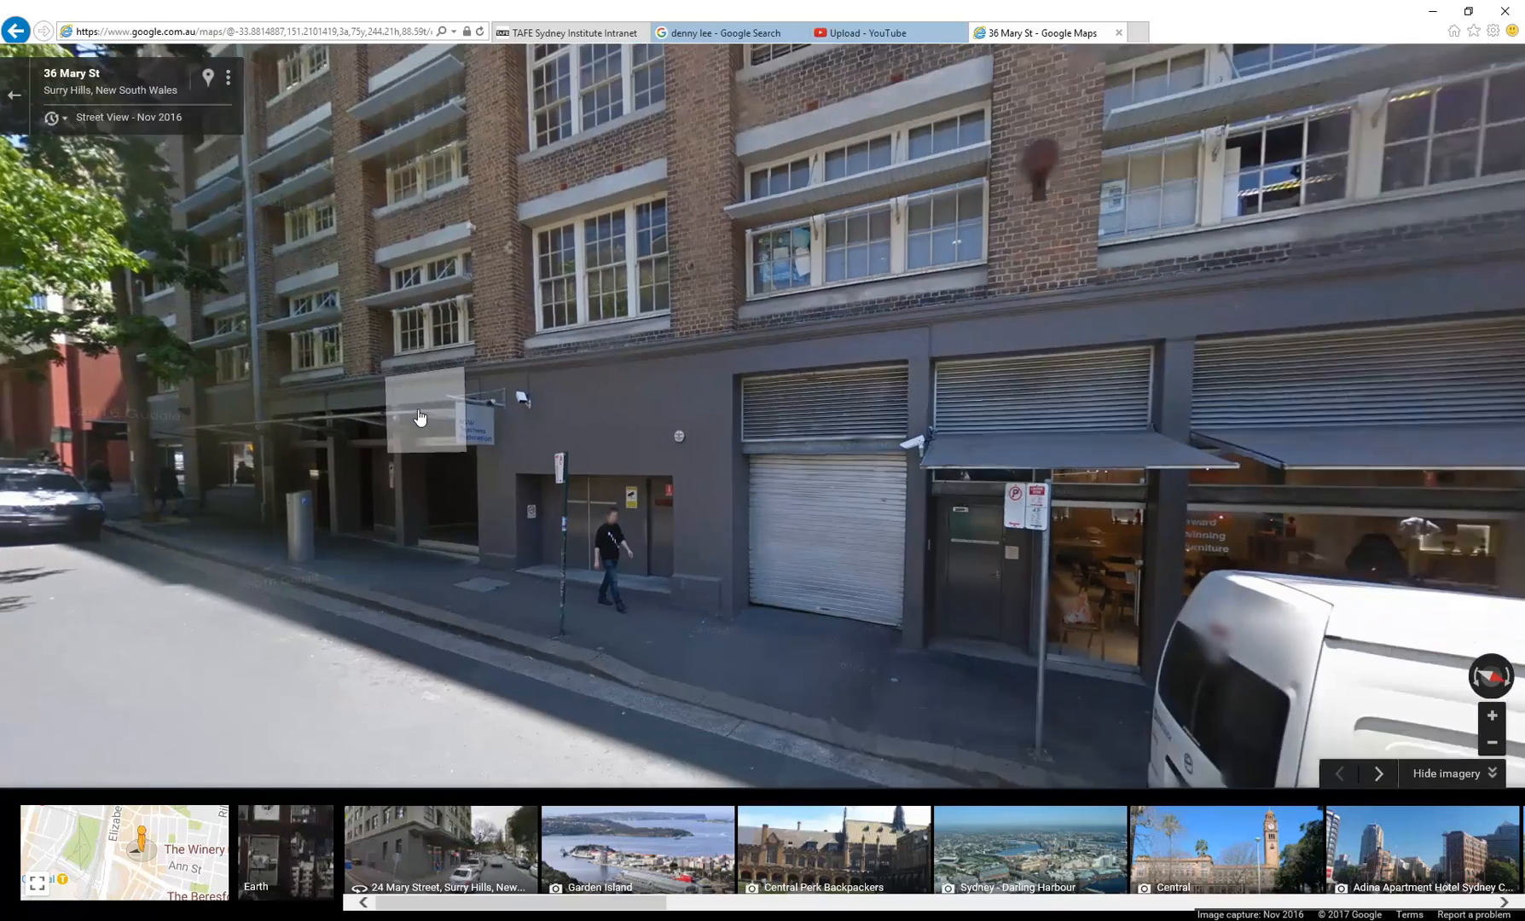